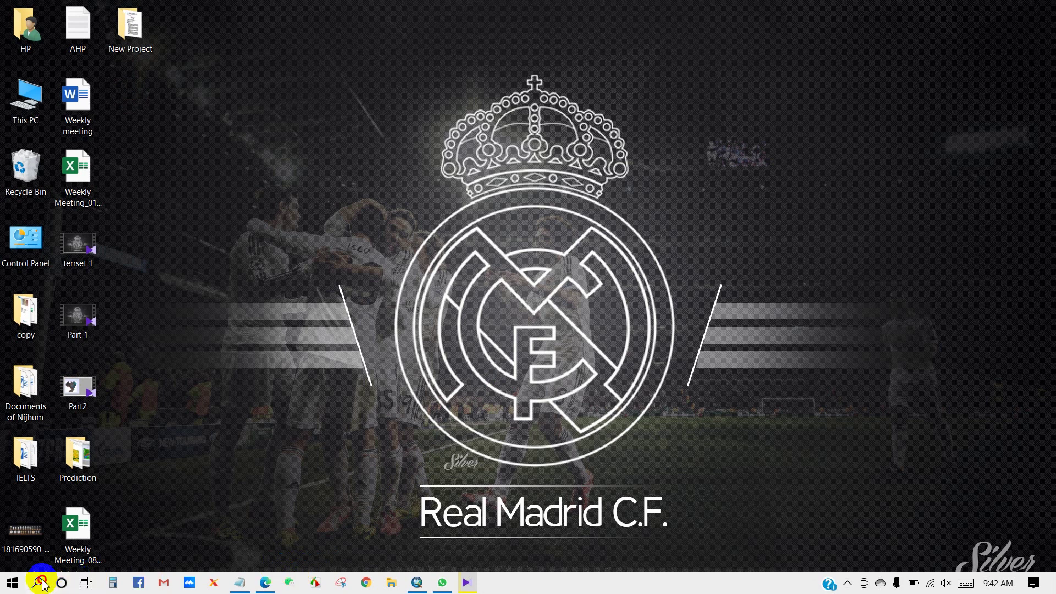
- Launch TerrSet and dismiss its welcome window to reach the empty workspace
text(ter)
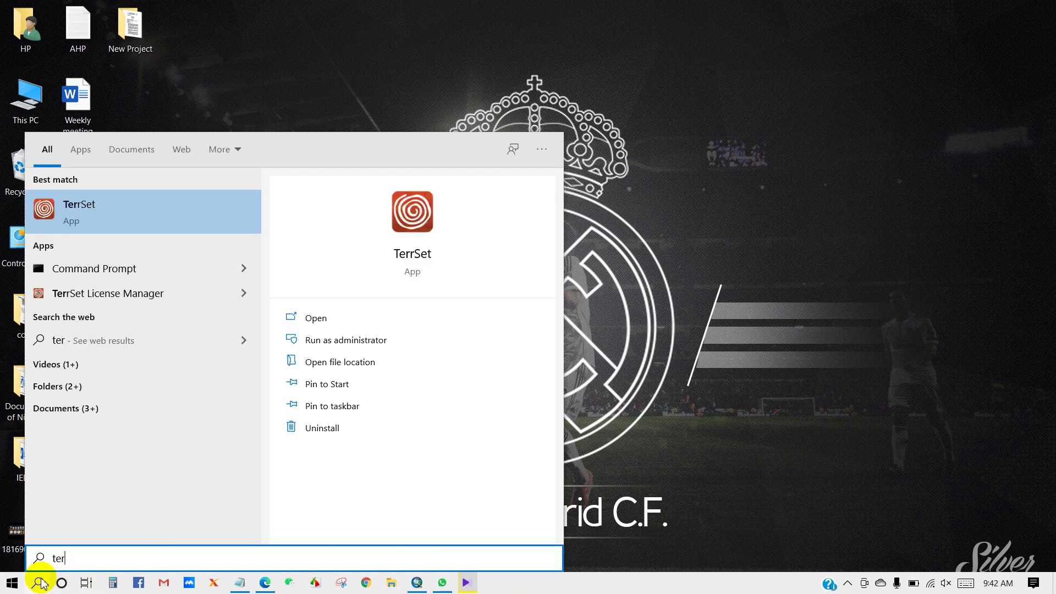
click(45, 208)
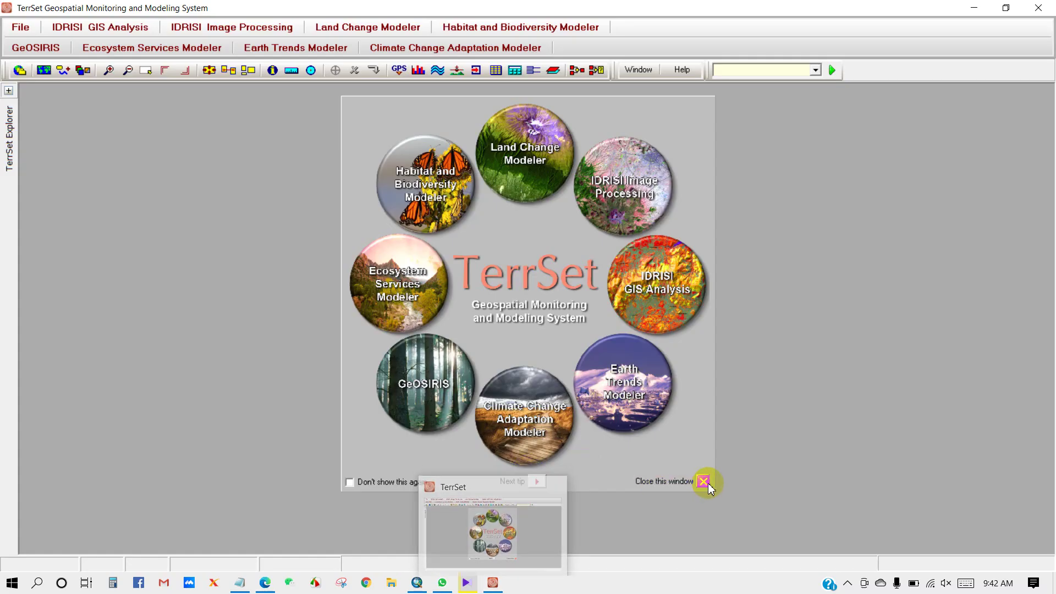
click(705, 481)
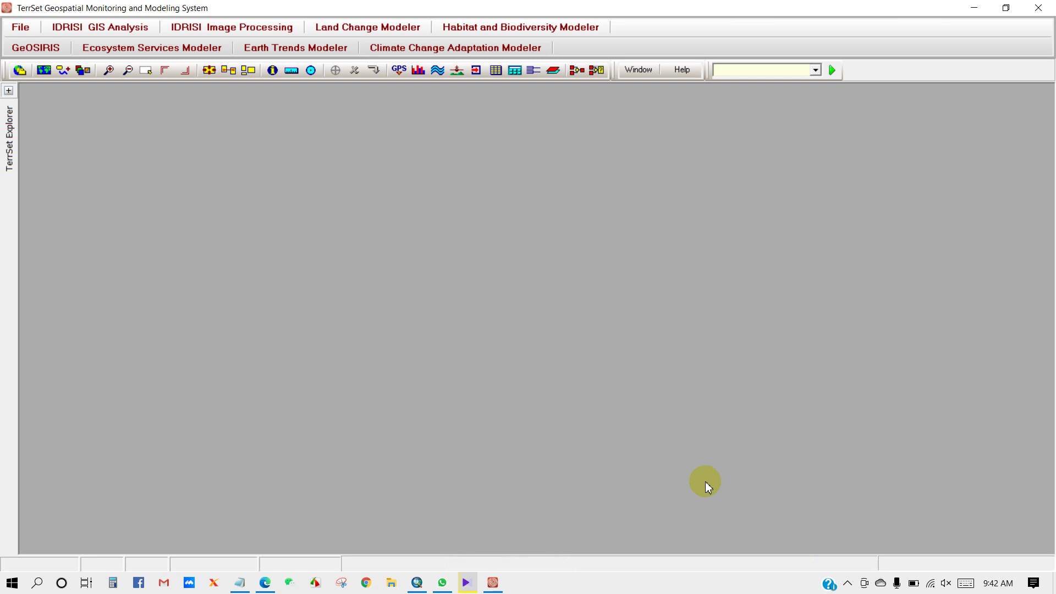
key(XF86MonBrightnessUp)
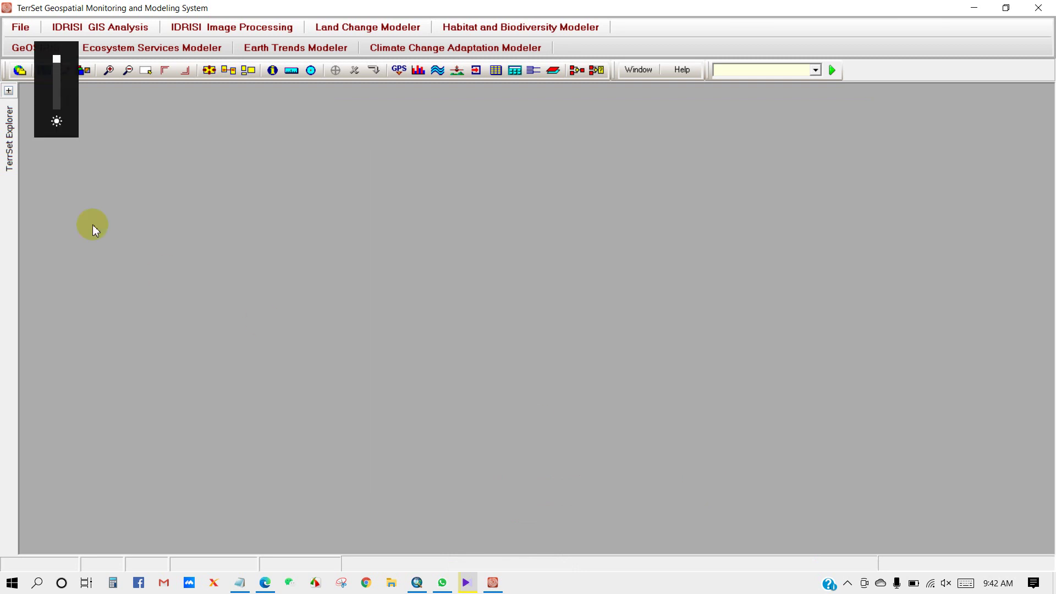
- Create a new TerrSet project using the Prediction Final folder on drive H as its working folder
click(9, 95)
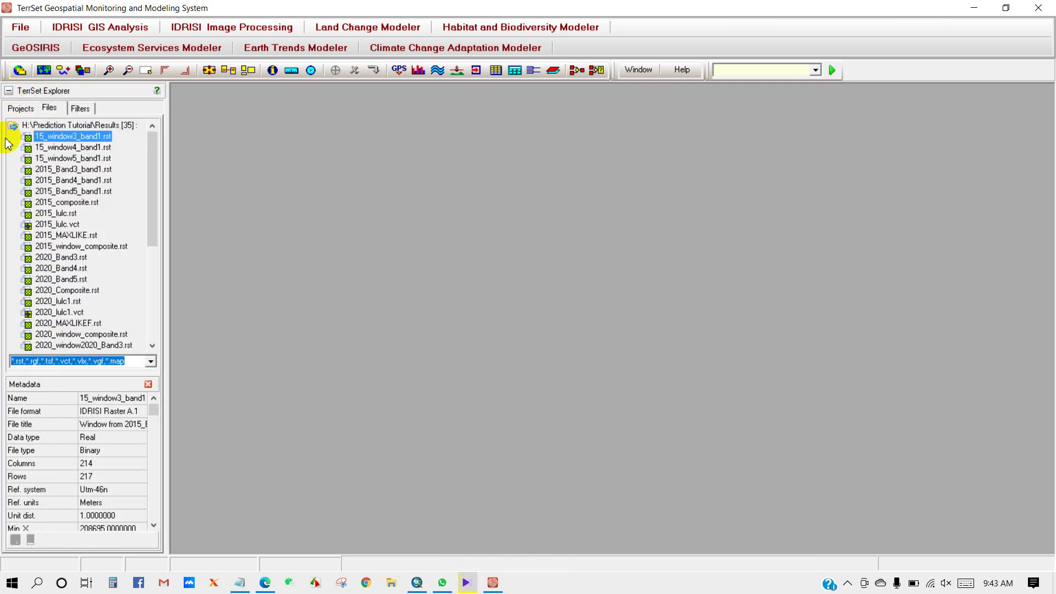
click(19, 108)
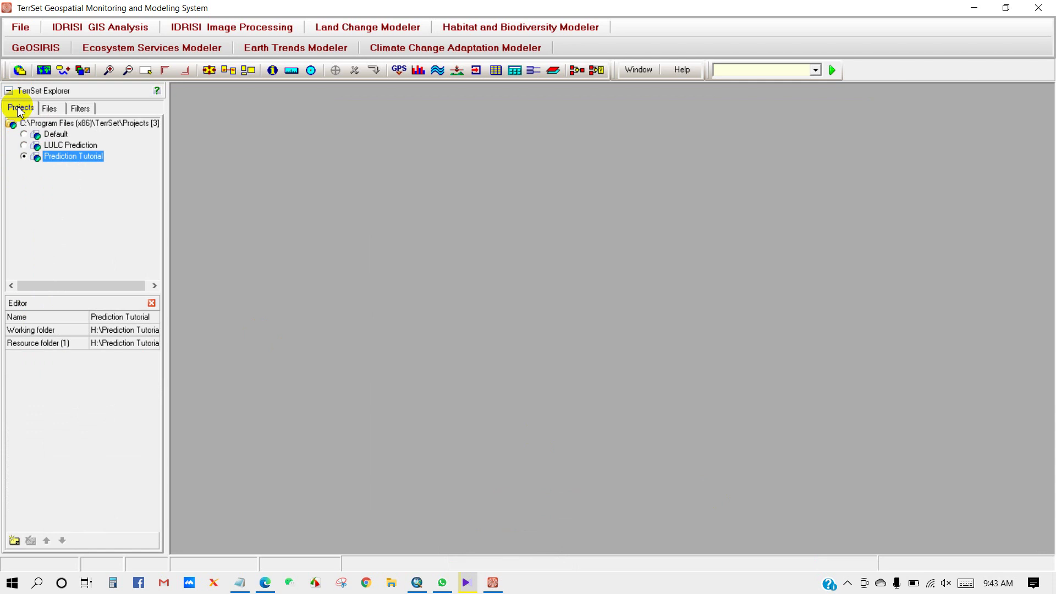
right_click(78, 188)
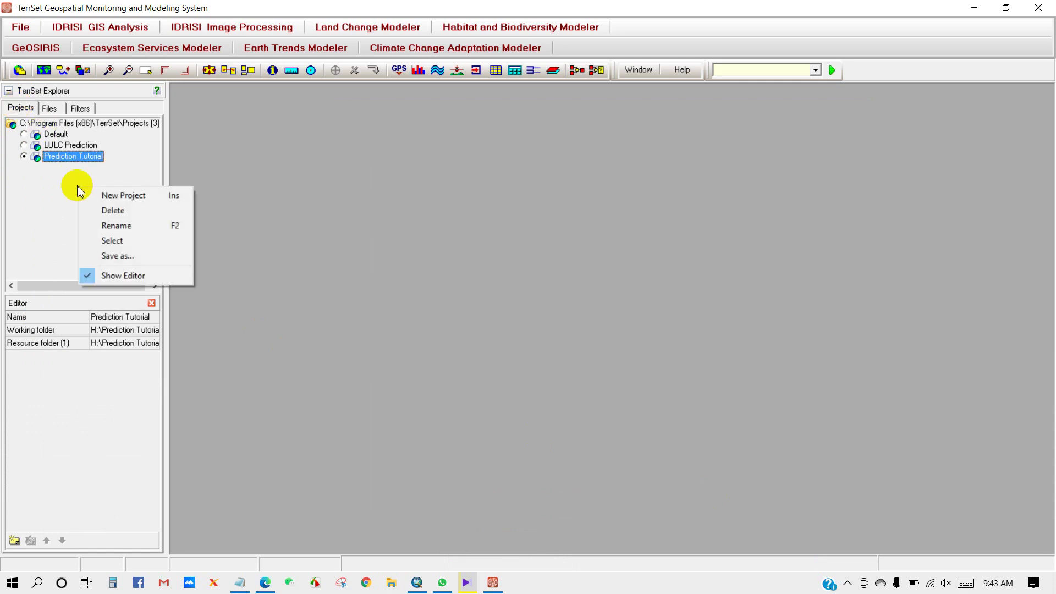
click(132, 197)
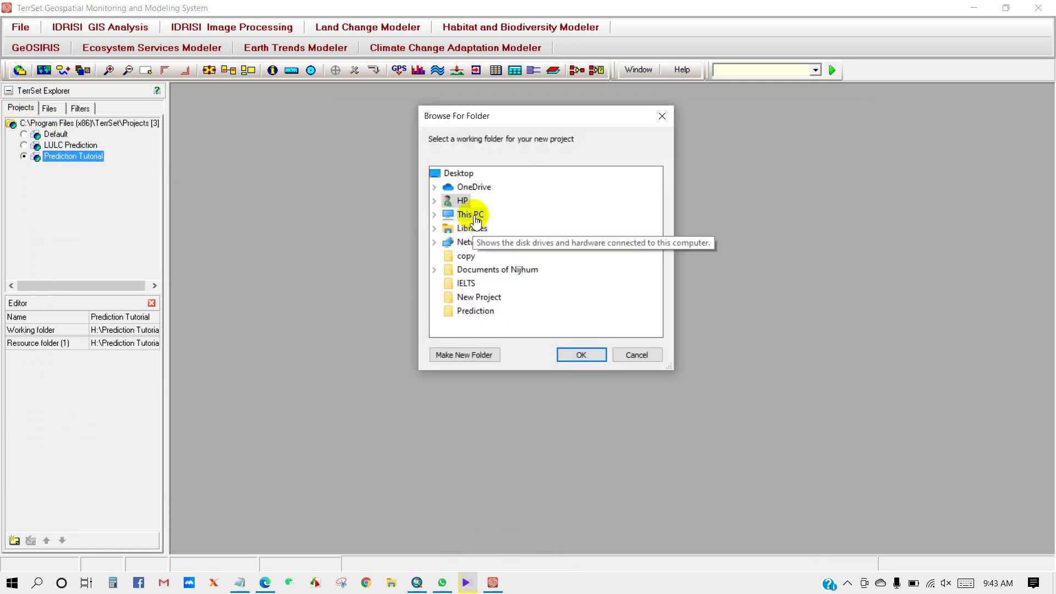
double_click(477, 220)
scroll(542, 268, down, 3)
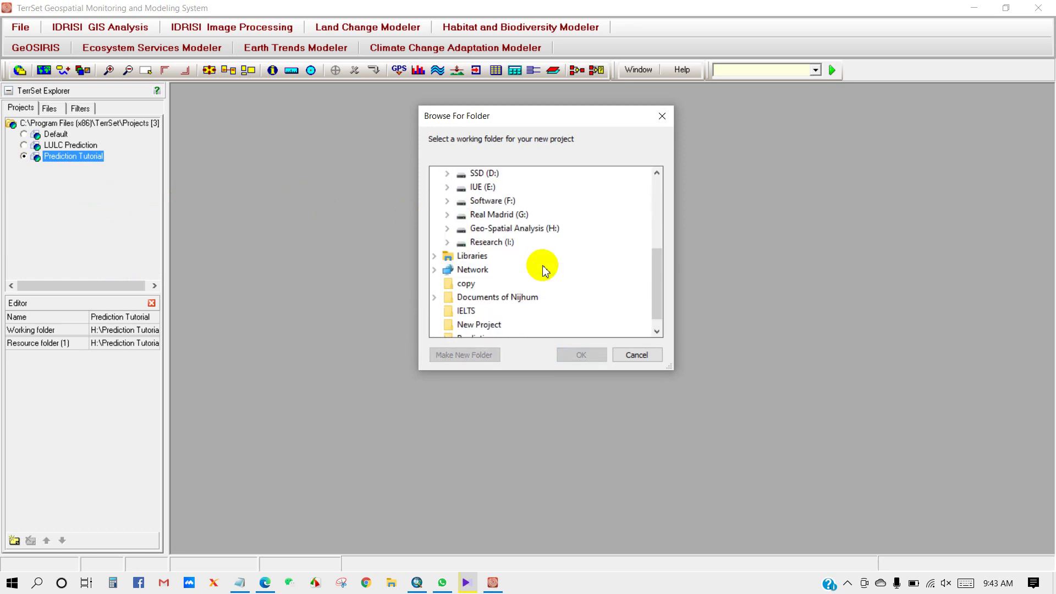
double_click(499, 228)
scroll(512, 264, down, 2)
scroll(511, 269, down, 1)
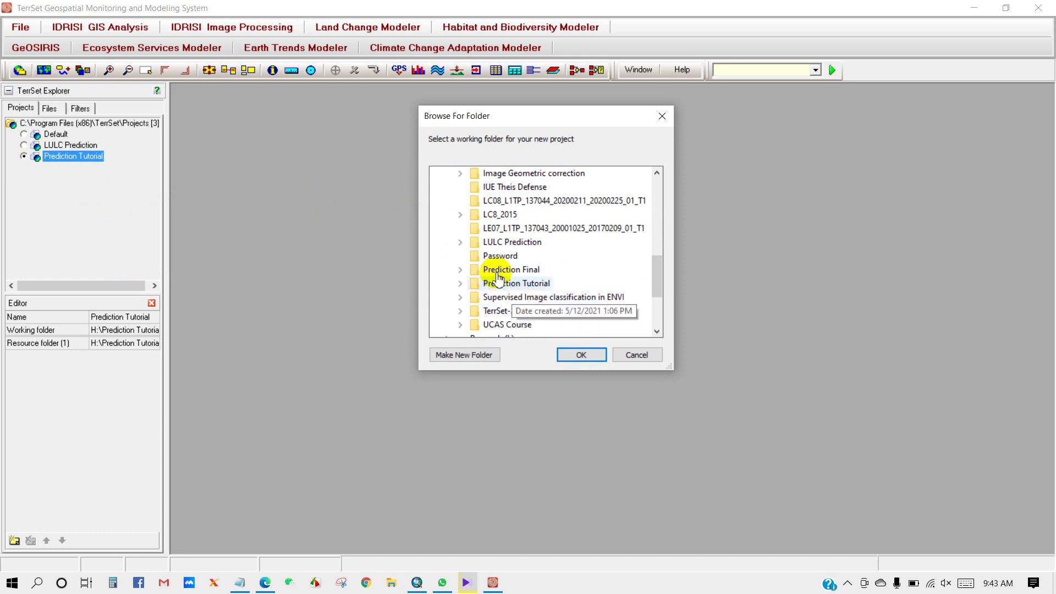
double_click(498, 270)
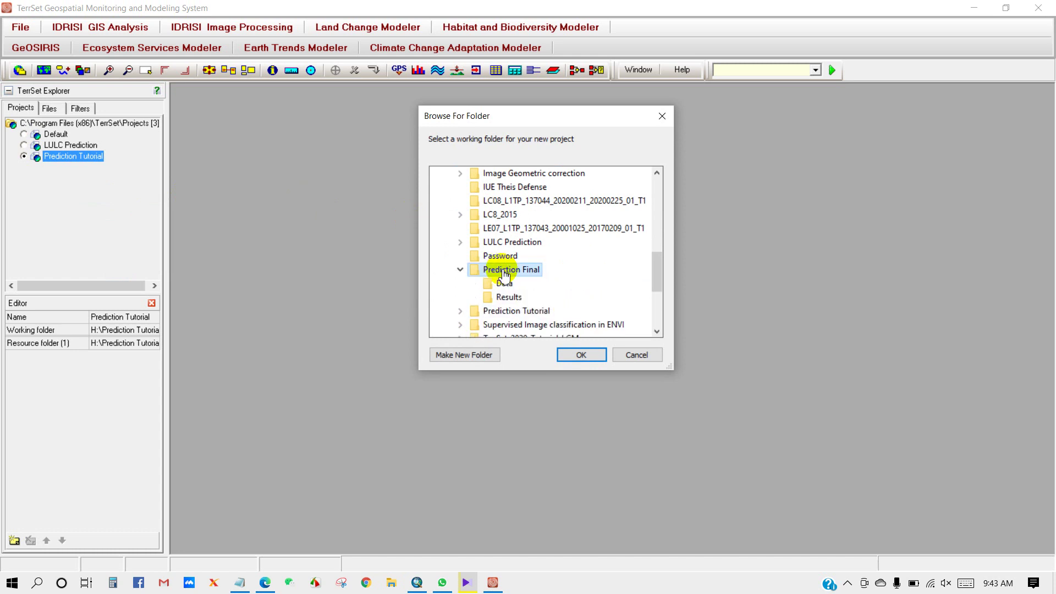
click(574, 355)
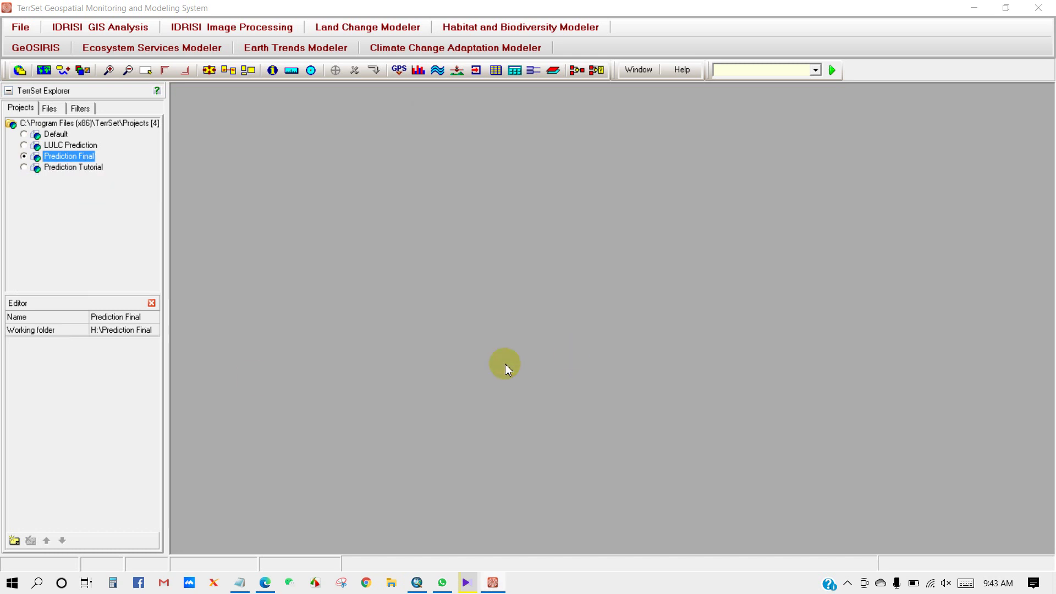
- Add a resource folder to the Prediction Final project, pointing to its Data subfolder
click(14, 540)
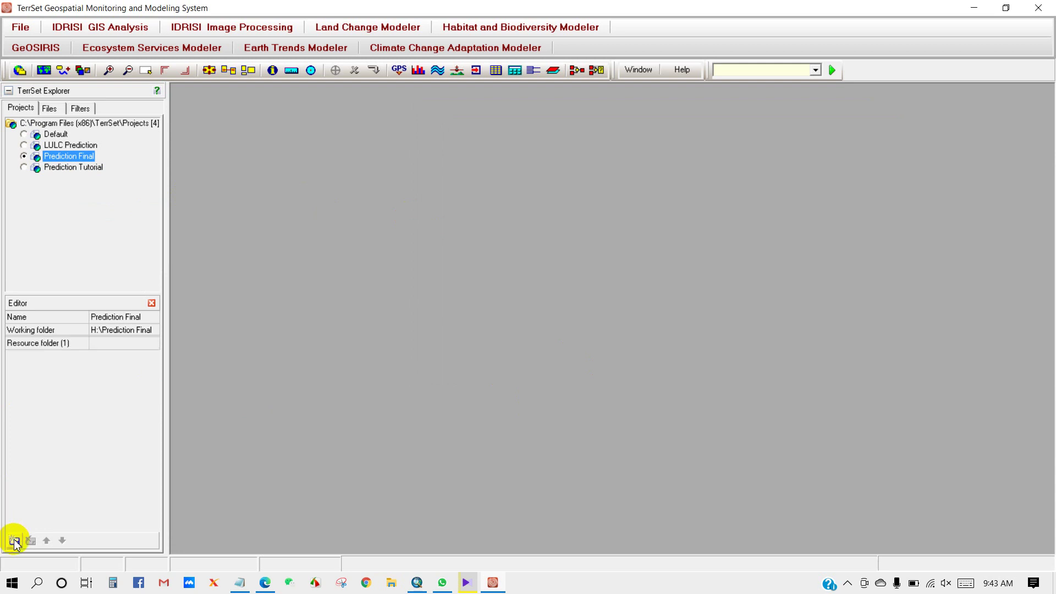
click(113, 342)
click(153, 343)
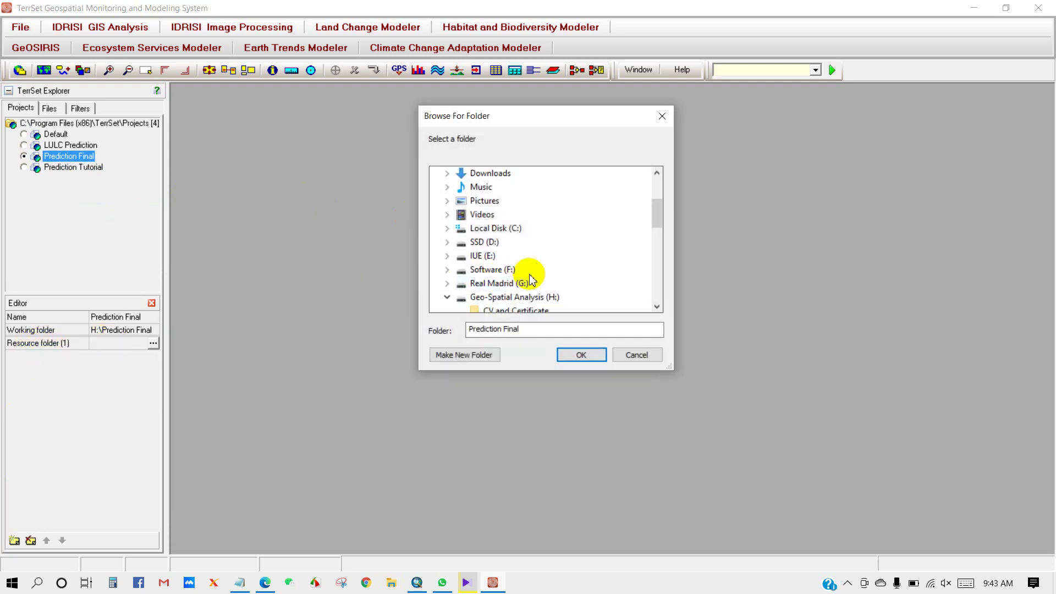
scroll(530, 278, down, 4)
scroll(532, 281, down, 2)
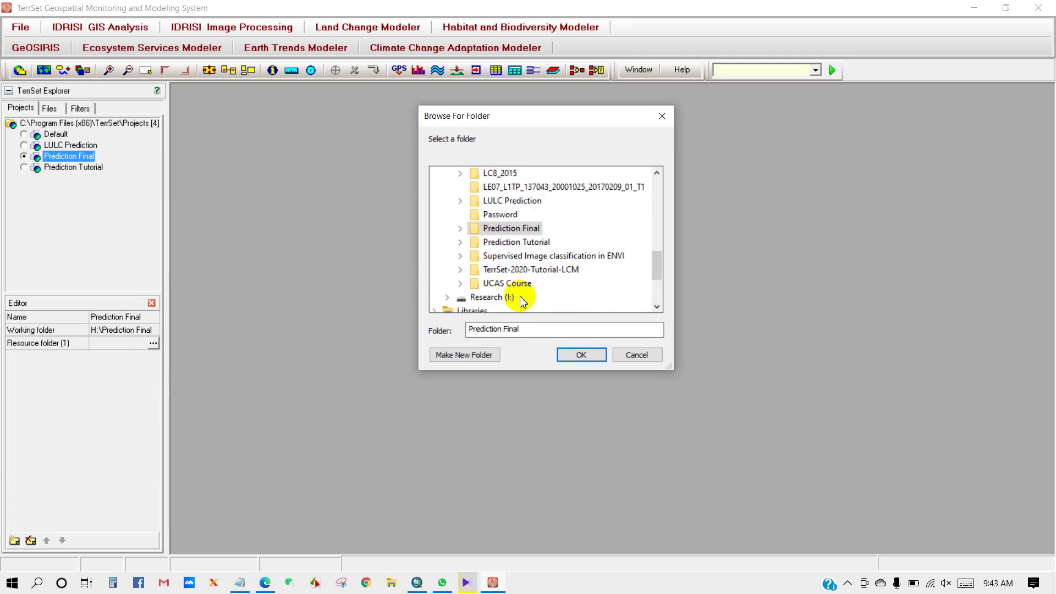
double_click(510, 229)
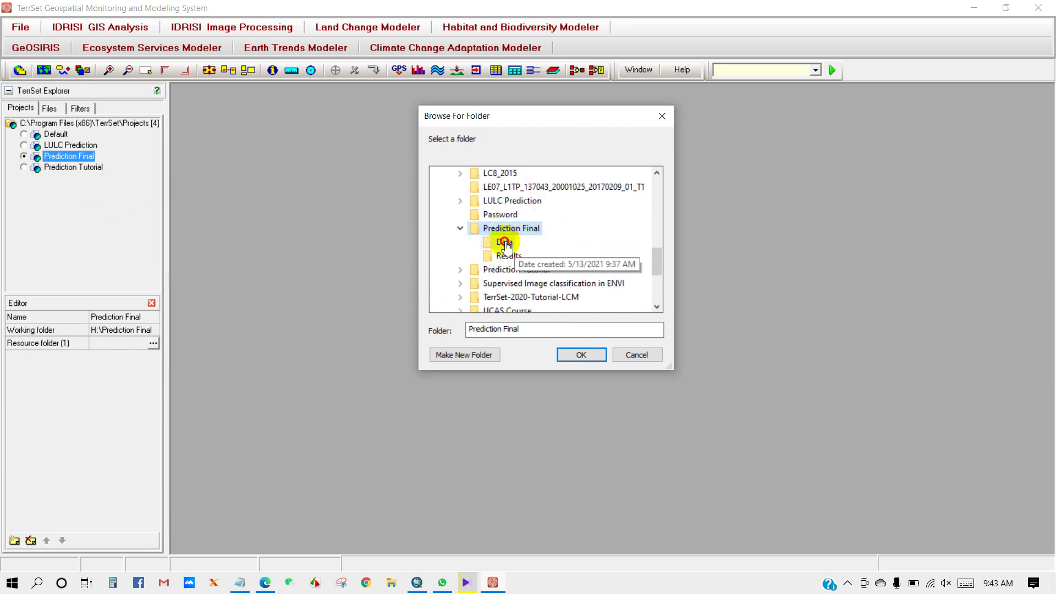
click(503, 242)
click(583, 355)
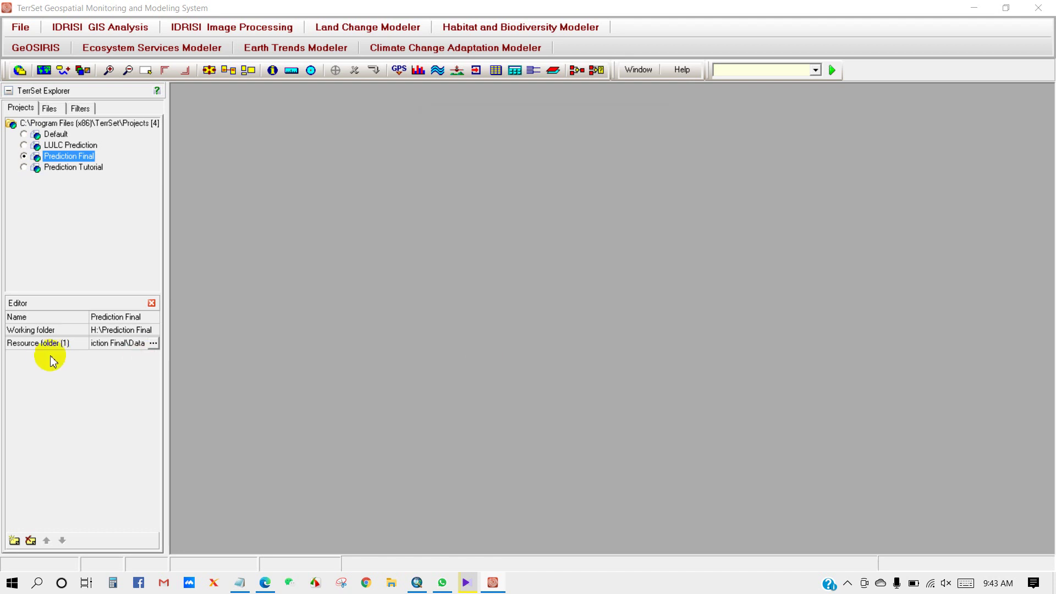
- Change the Prediction Final project's working folder to its Results subfolder
click(142, 330)
click(151, 330)
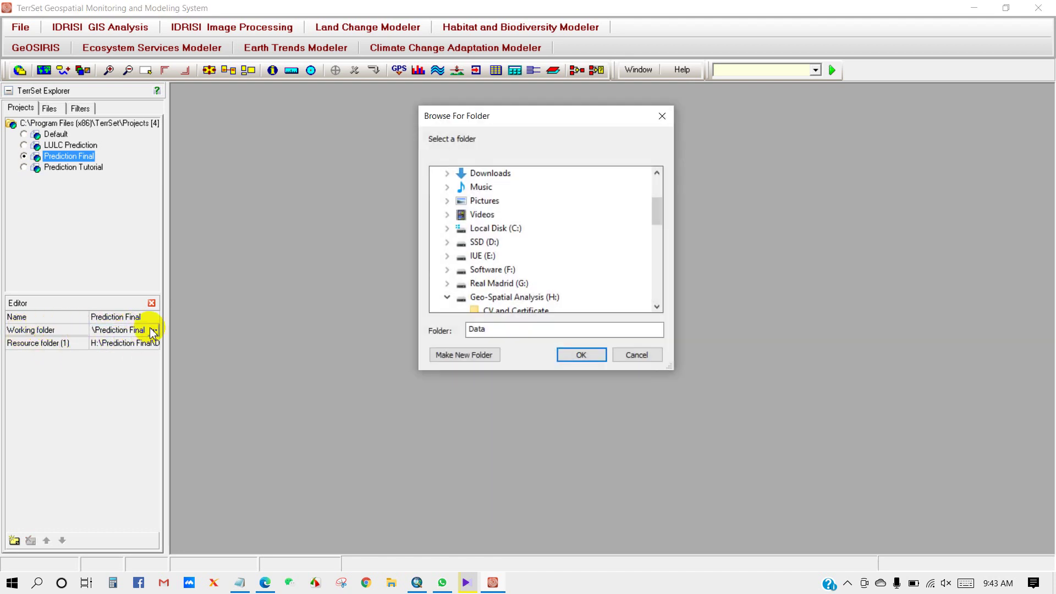
scroll(502, 261, down, 10)
click(516, 258)
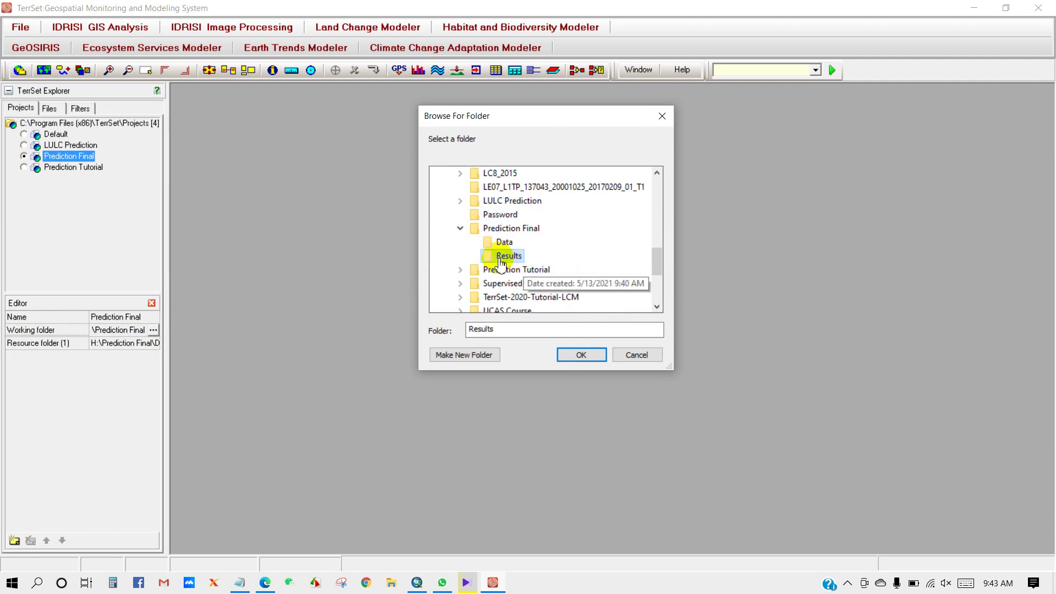
click(581, 355)
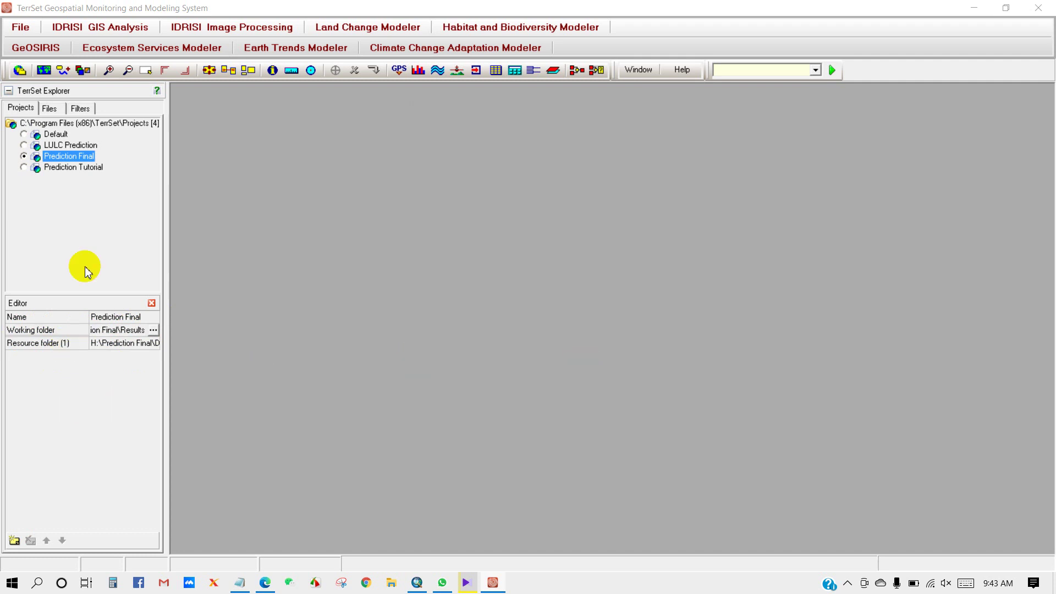
- Refresh the project's file listing and expand the H:\Prediction Final\Data folder to list its rasters
click(48, 108)
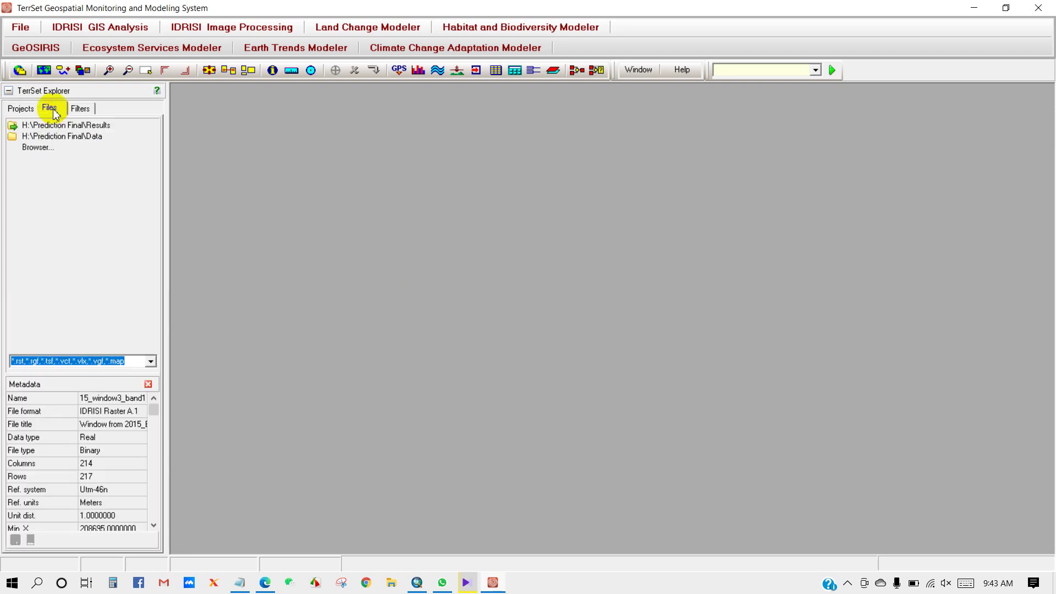
right_click(61, 176)
click(88, 366)
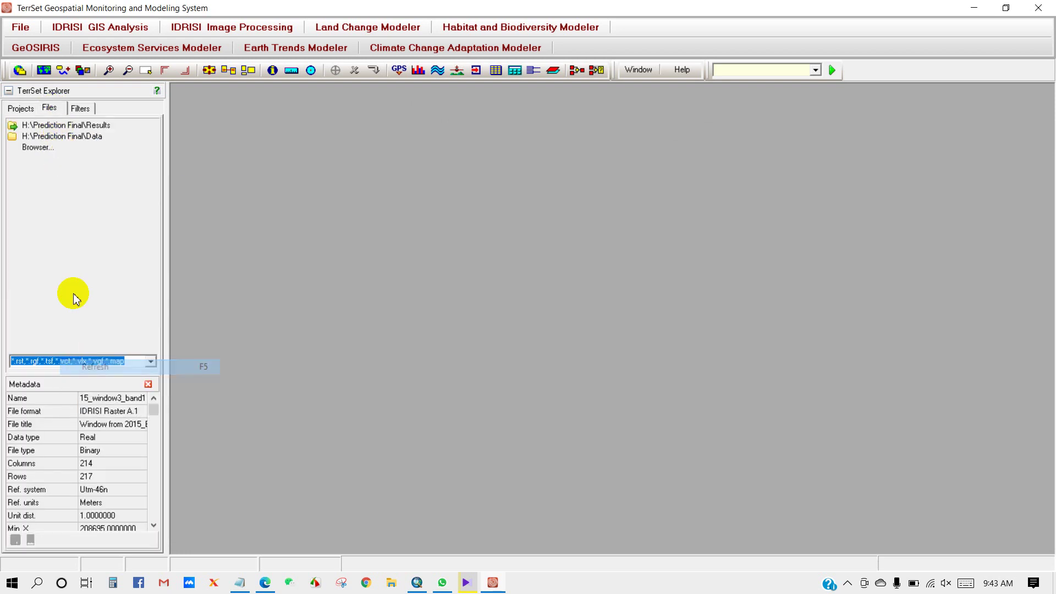
click(69, 126)
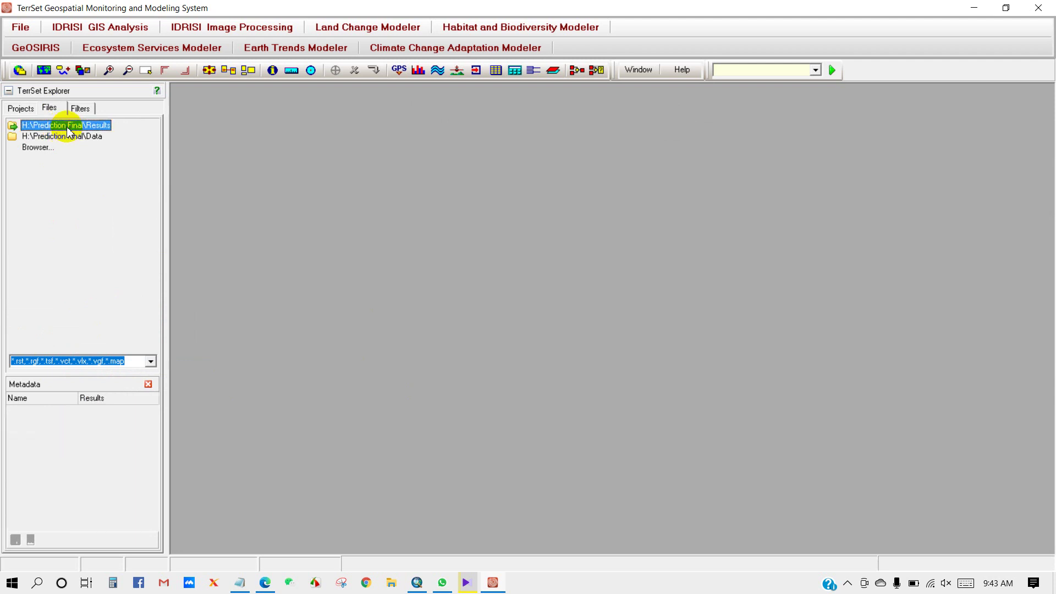
double_click(64, 137)
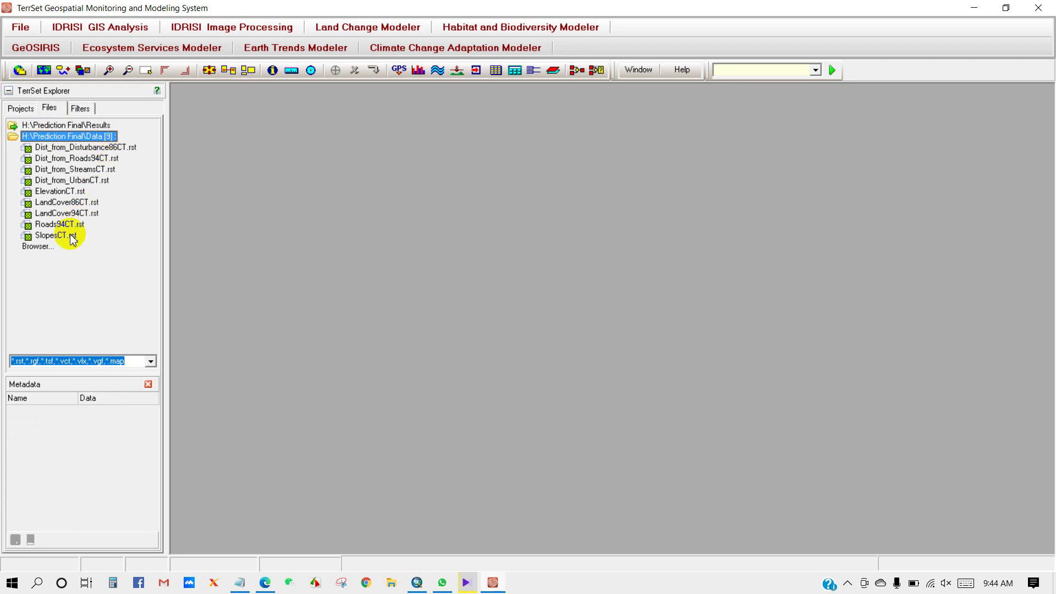
- Display the LandCover86CT and LandCover94CT rasters and arrange their map windows side by side for comparison
double_click(55, 202)
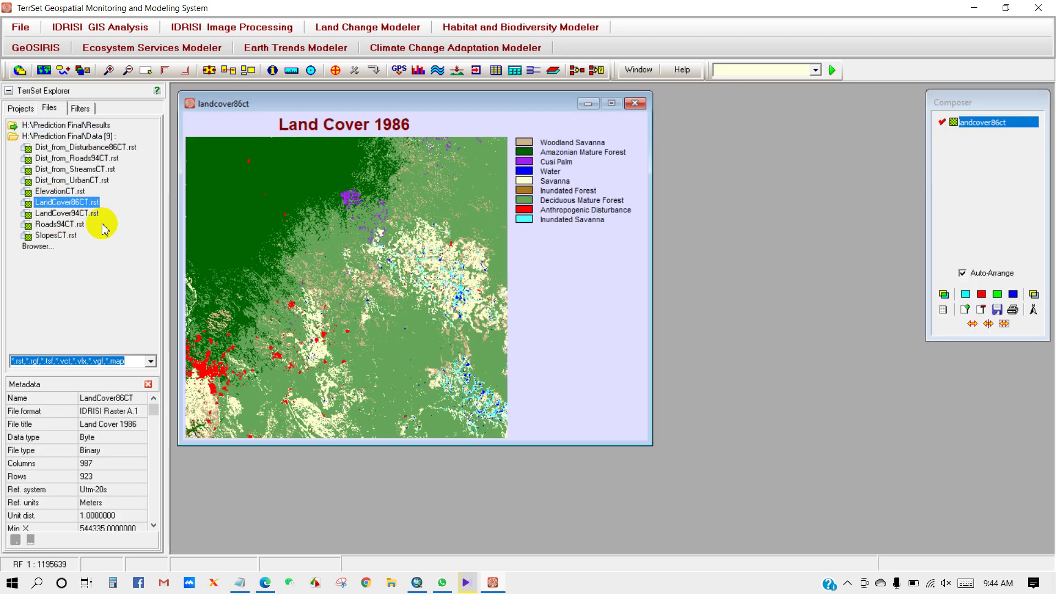
drag(286, 104, 328, 110)
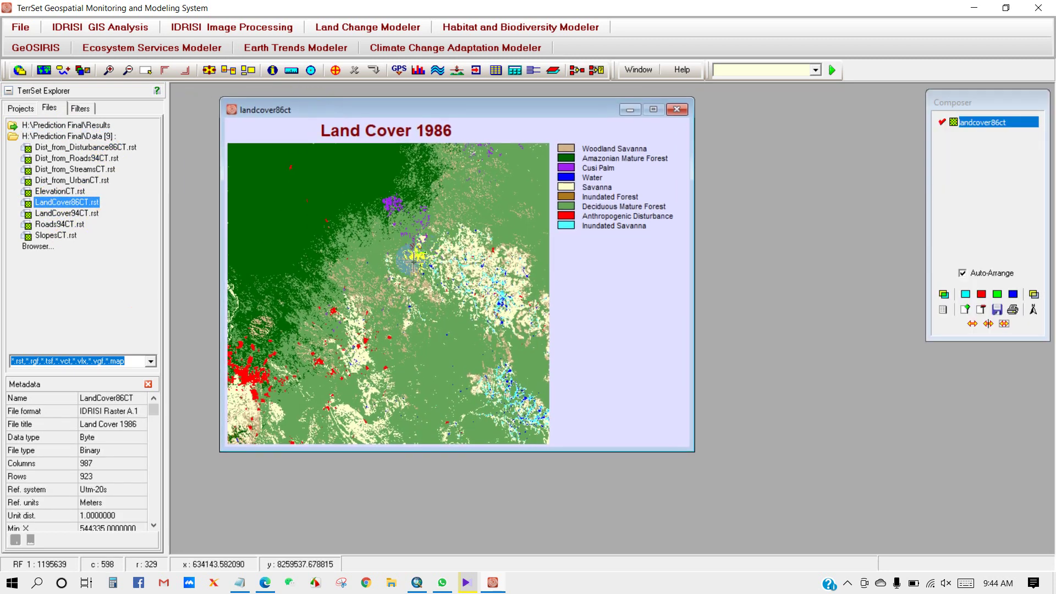
scroll(411, 270, down, 1)
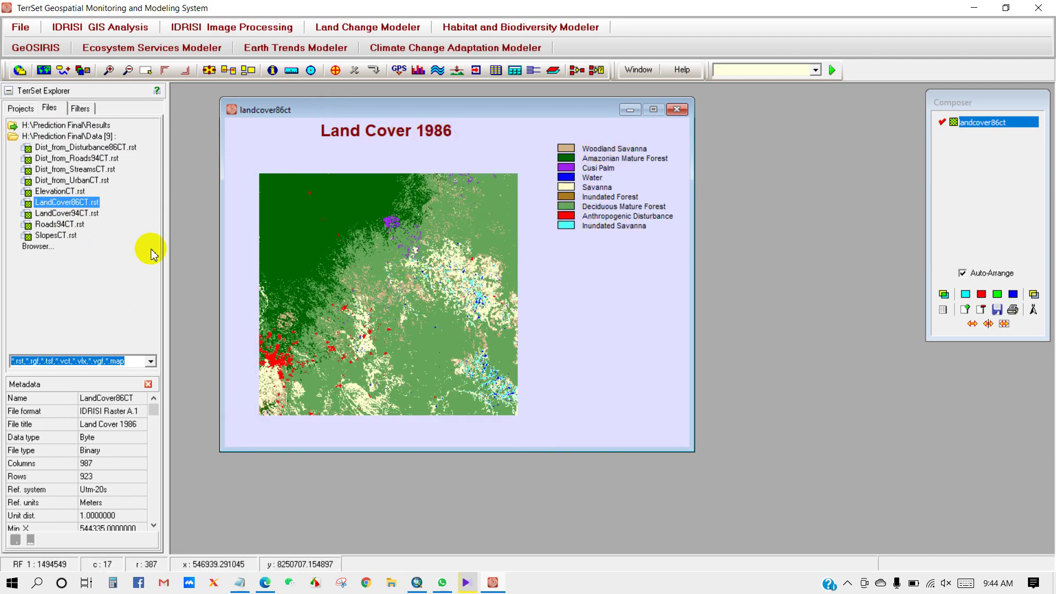
double_click(65, 216)
drag(366, 133, 726, 125)
drag(450, 111, 409, 114)
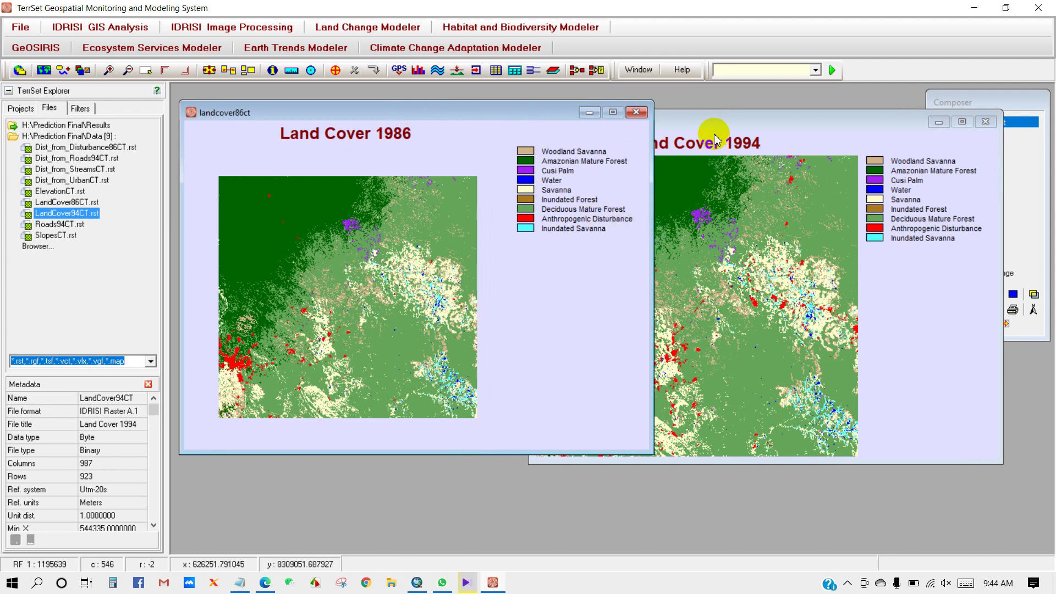
drag(716, 127, 679, 120)
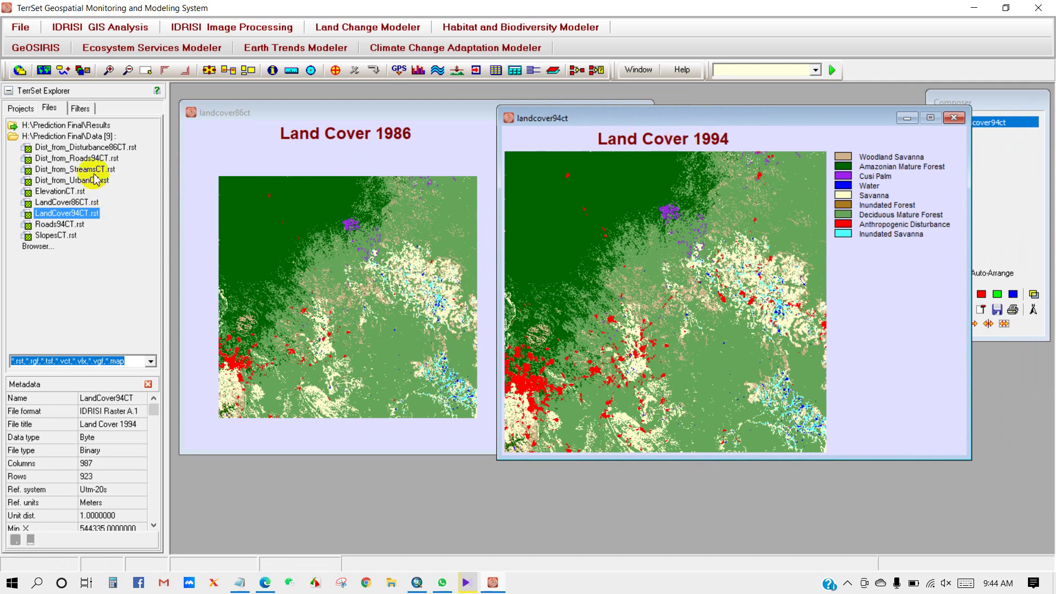
- Display the Dist_from_Disturbance86CT and Dist_from_Roads94CT rasters and spread out their map windows
double_click(71, 147)
drag(370, 153, 541, 129)
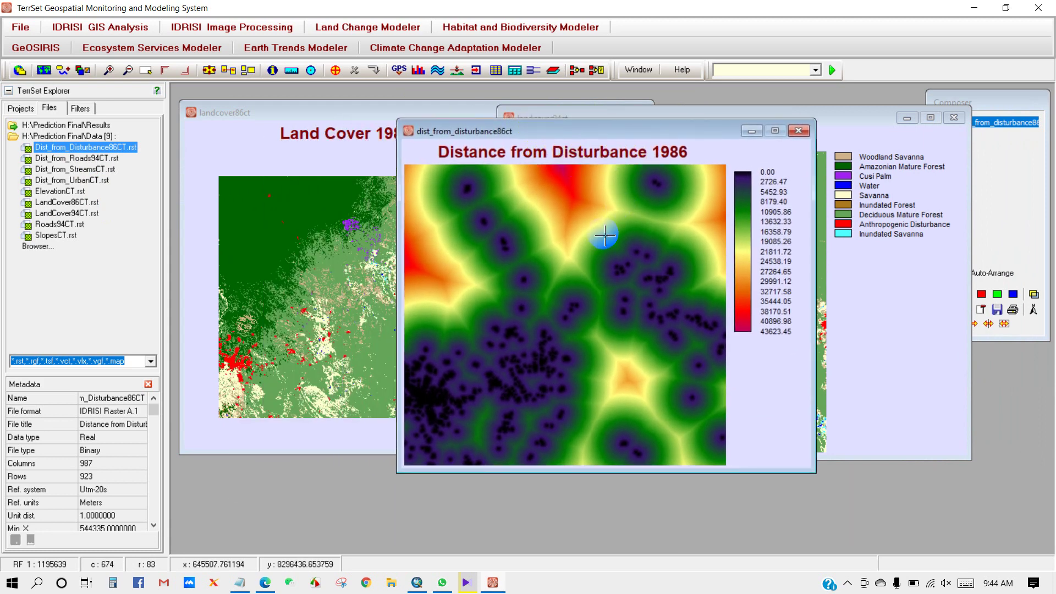
double_click(55, 159)
drag(396, 183, 486, 250)
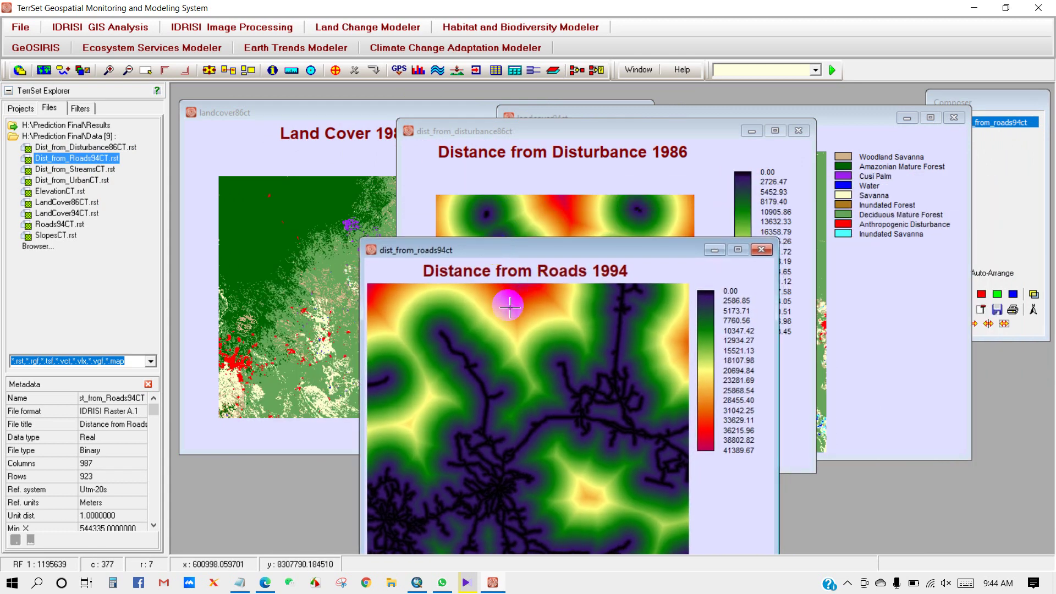
- Display the Dist_from_StreamsCT and Dist_from_UrbanCT rasters and place their map windows beside each other
double_click(72, 169)
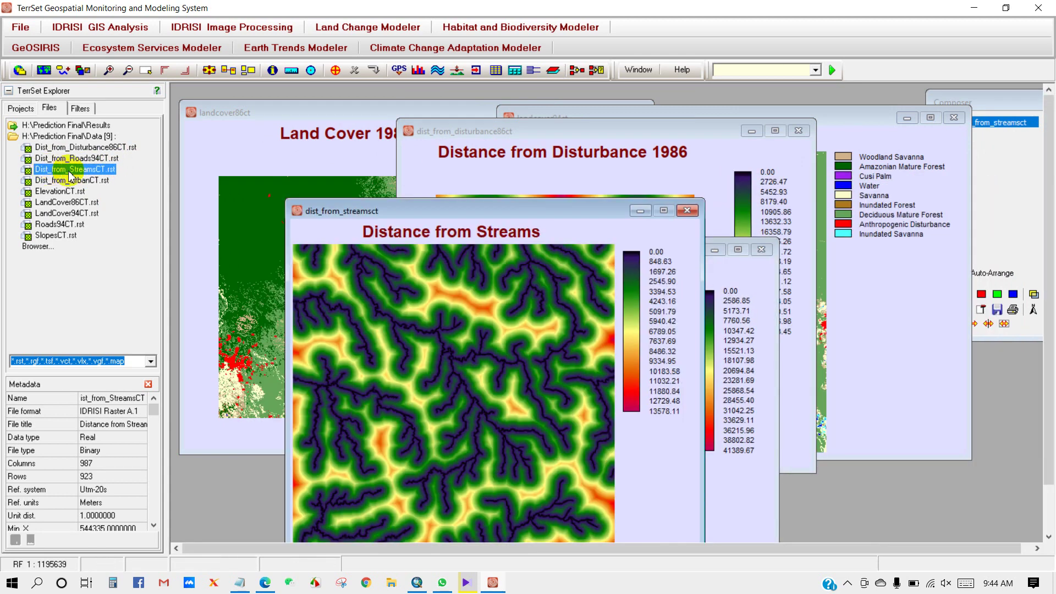
drag(434, 212, 339, 189)
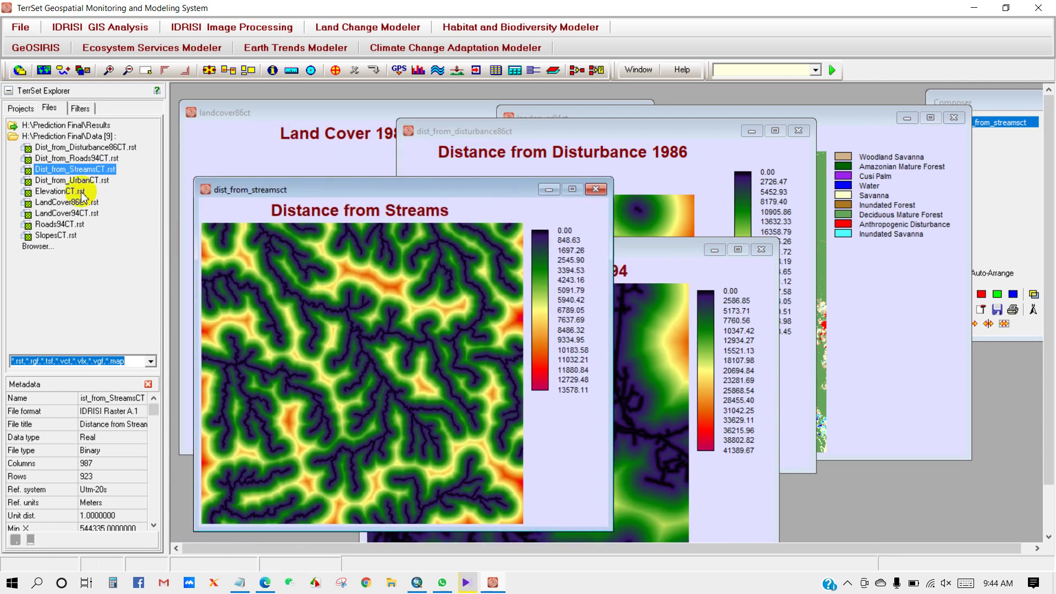
double_click(68, 180)
drag(533, 213, 684, 125)
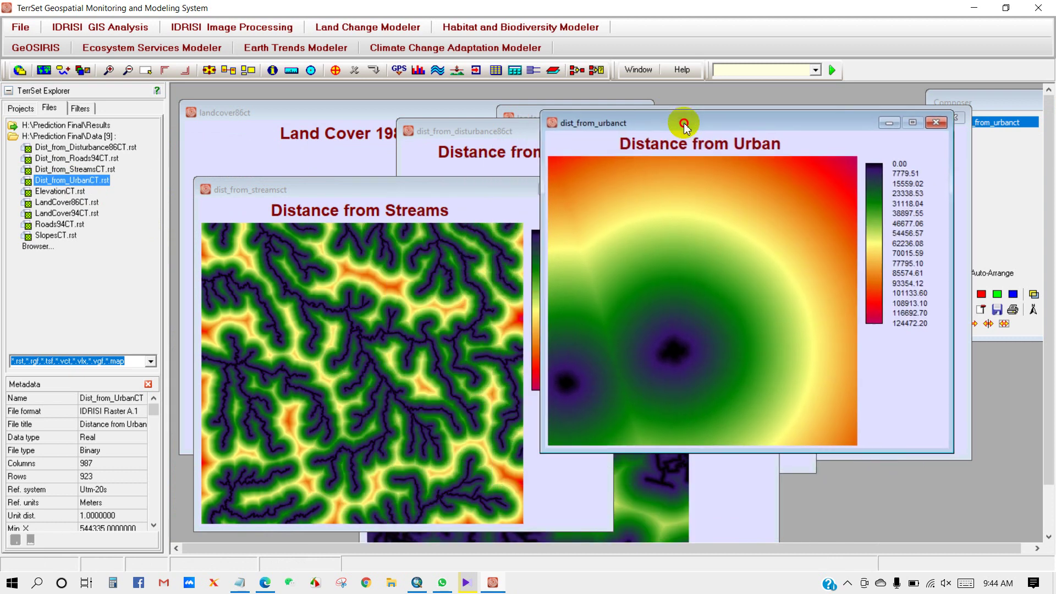
- Display the ElevationCT, Roads94CT and SlopesCT rasters and spread out the elevation and slope map windows
double_click(50, 192)
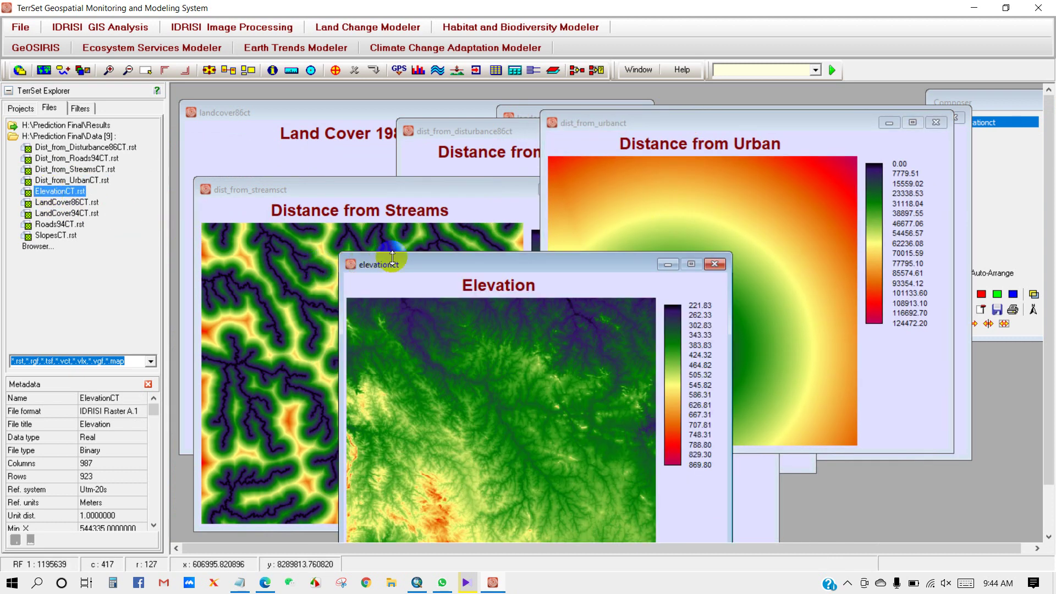
drag(416, 267, 391, 139)
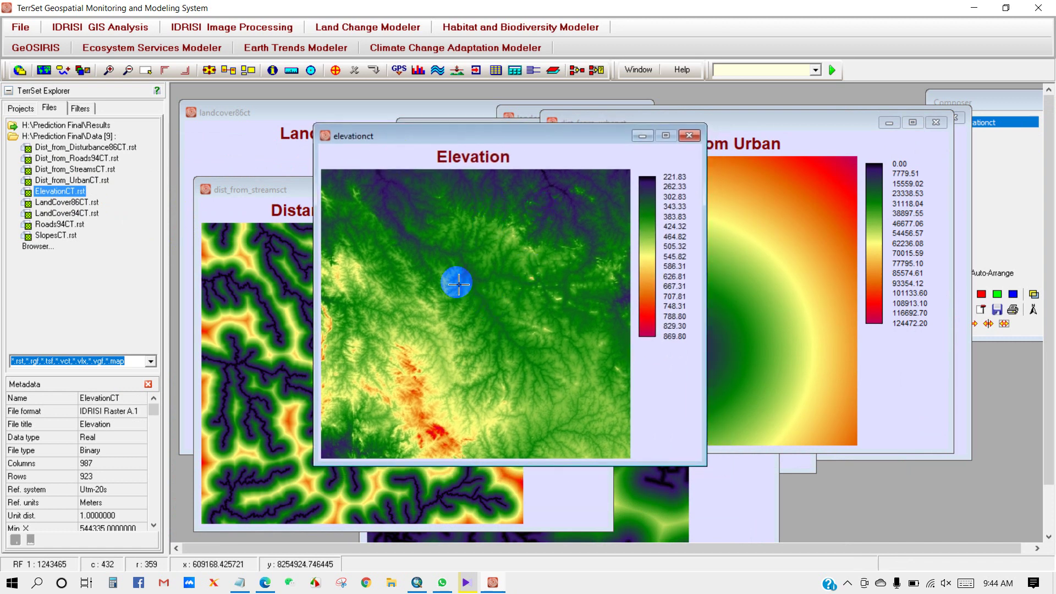
double_click(55, 225)
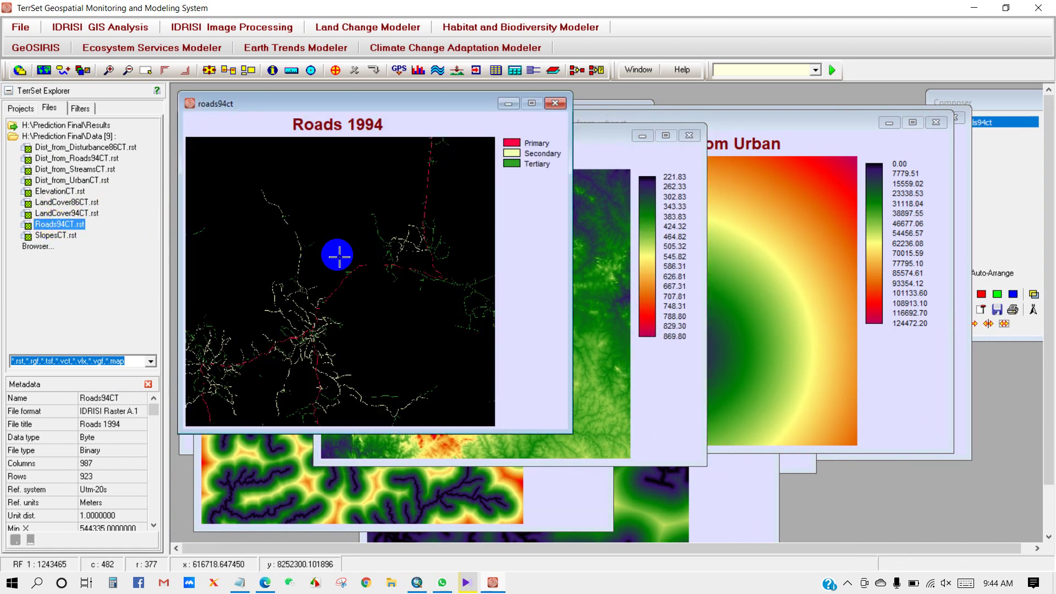
double_click(54, 236)
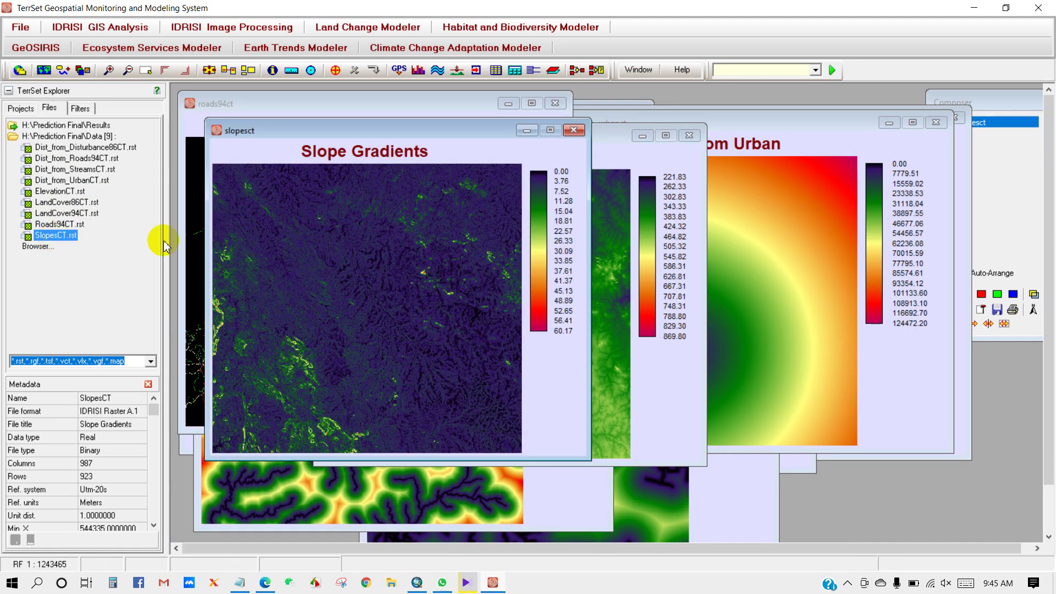
drag(365, 105, 601, 247)
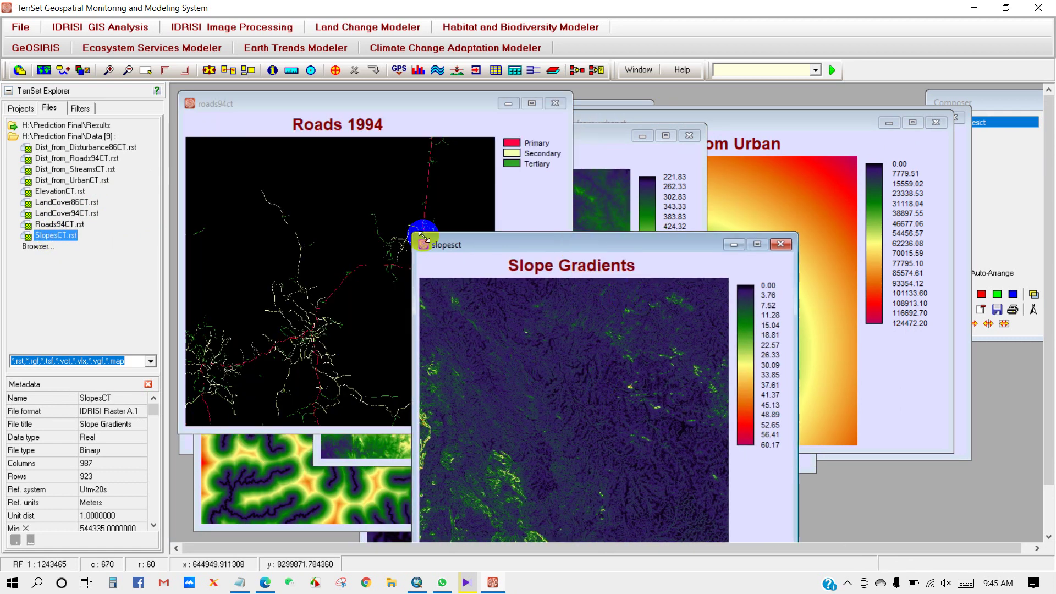
- Close the Roads 1994 and Slope Gradients maps and review the open land cover, elevation, stream distance and road distance maps
click(555, 103)
click(781, 245)
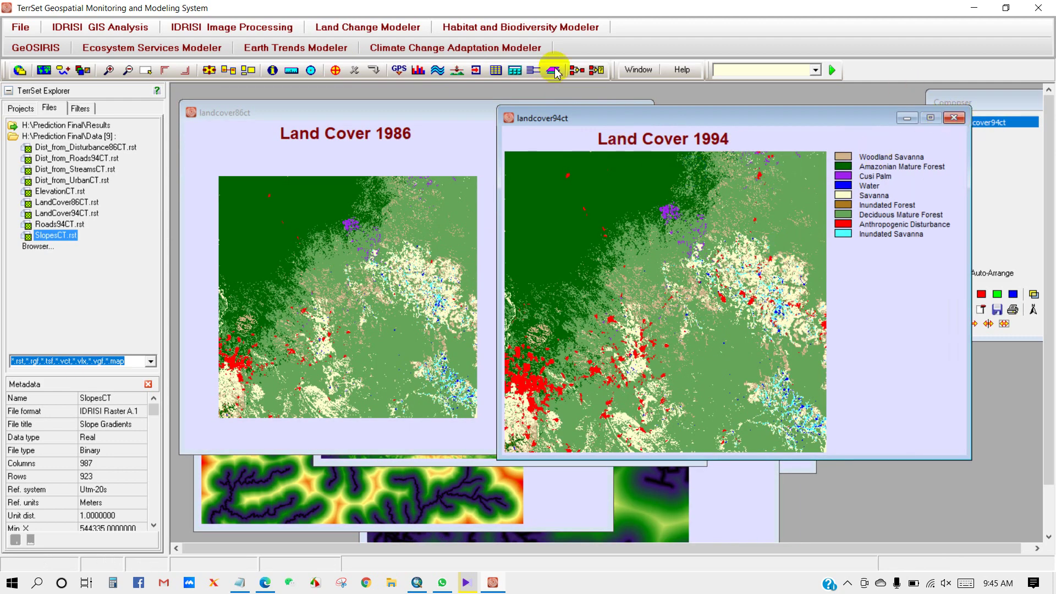
click(351, 114)
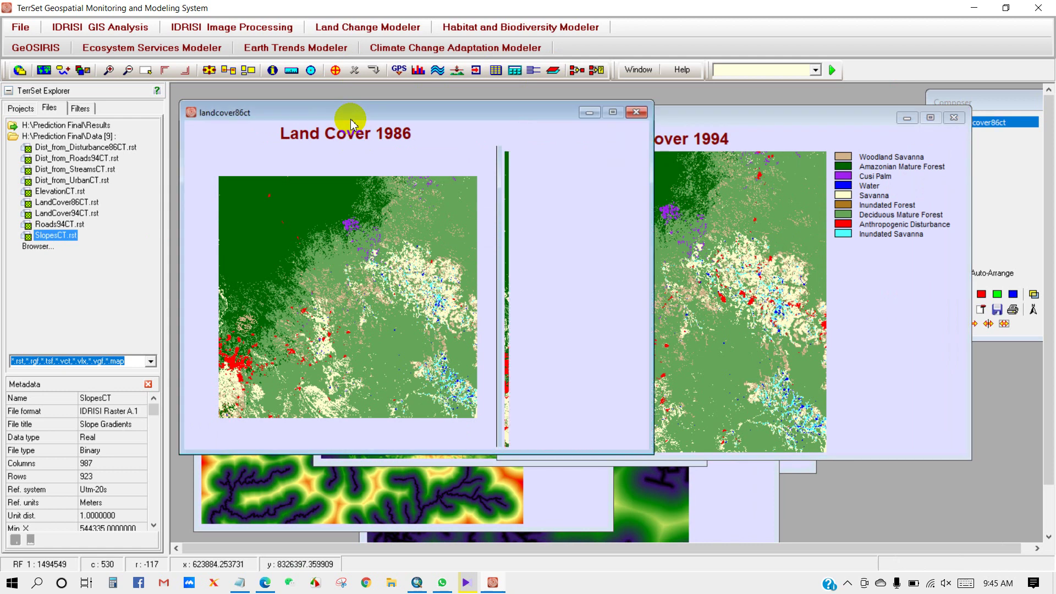
click(340, 464)
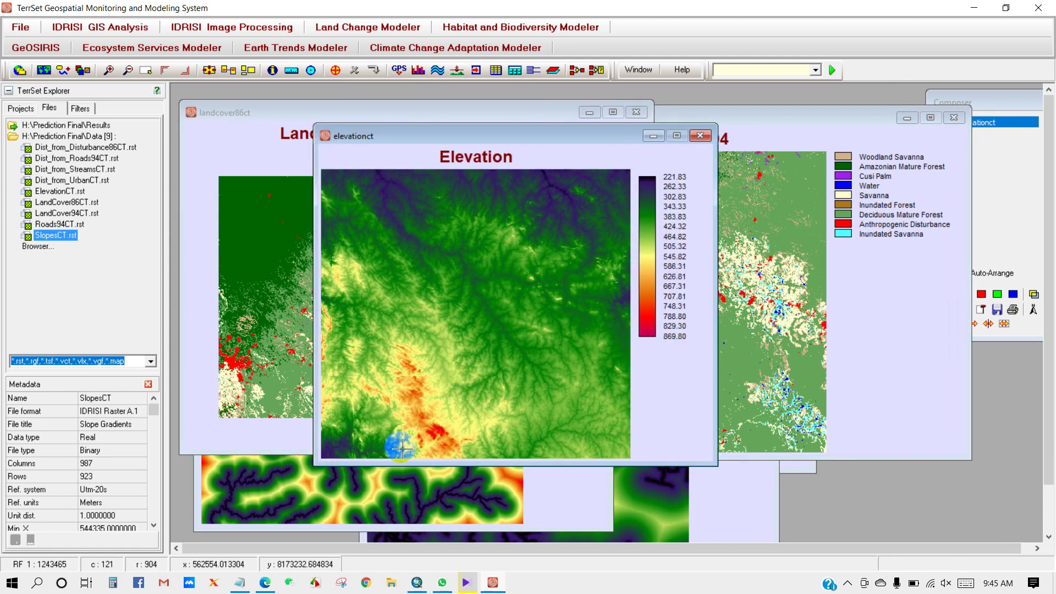
click(552, 486)
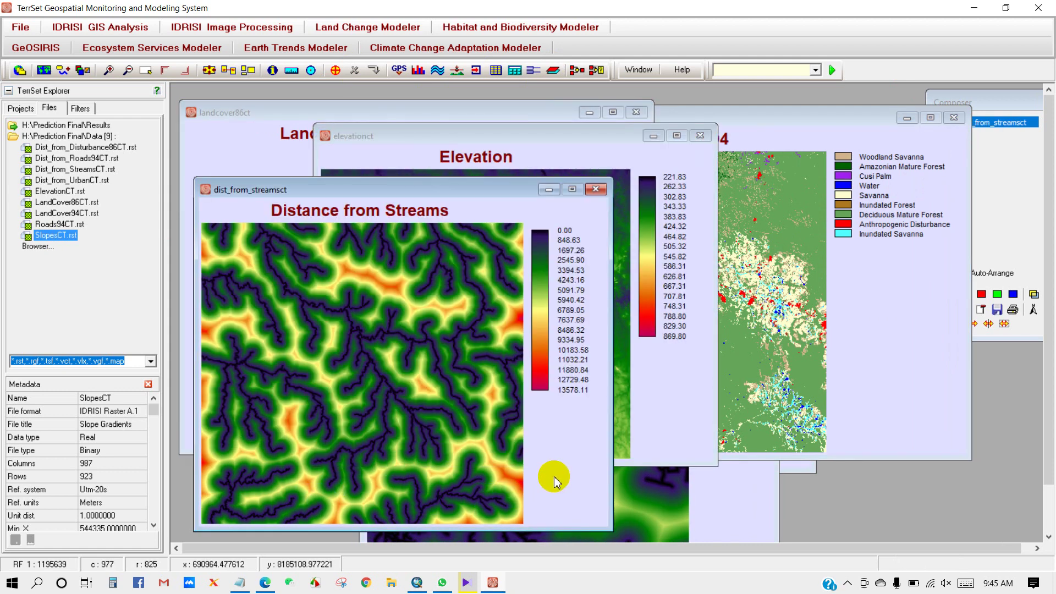
click(751, 473)
click(496, 341)
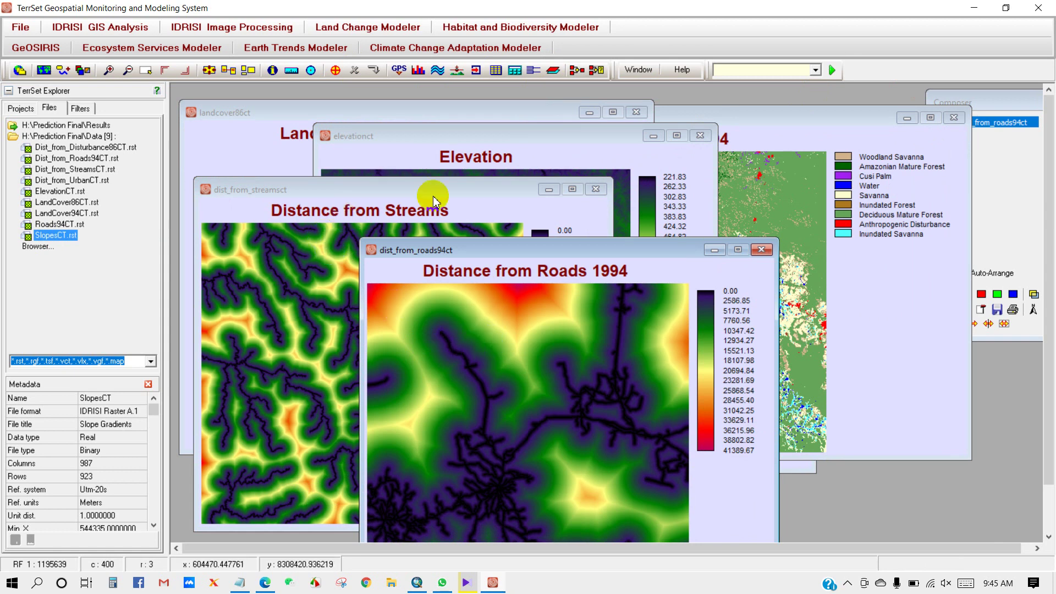
click(458, 358)
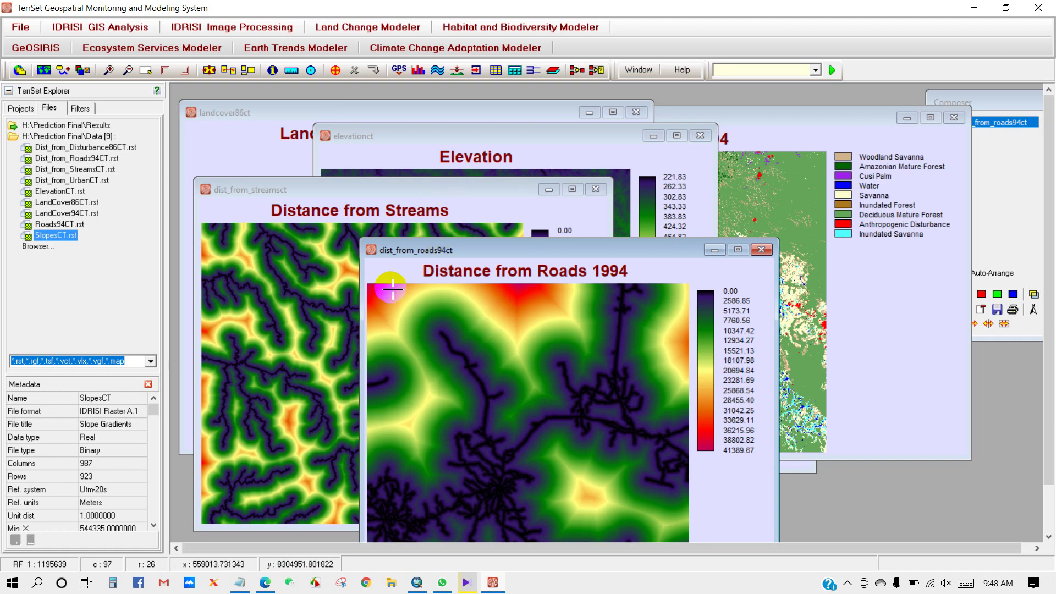
- Open the Land Change Modeler and create a new LCM session named LCM1
click(349, 30)
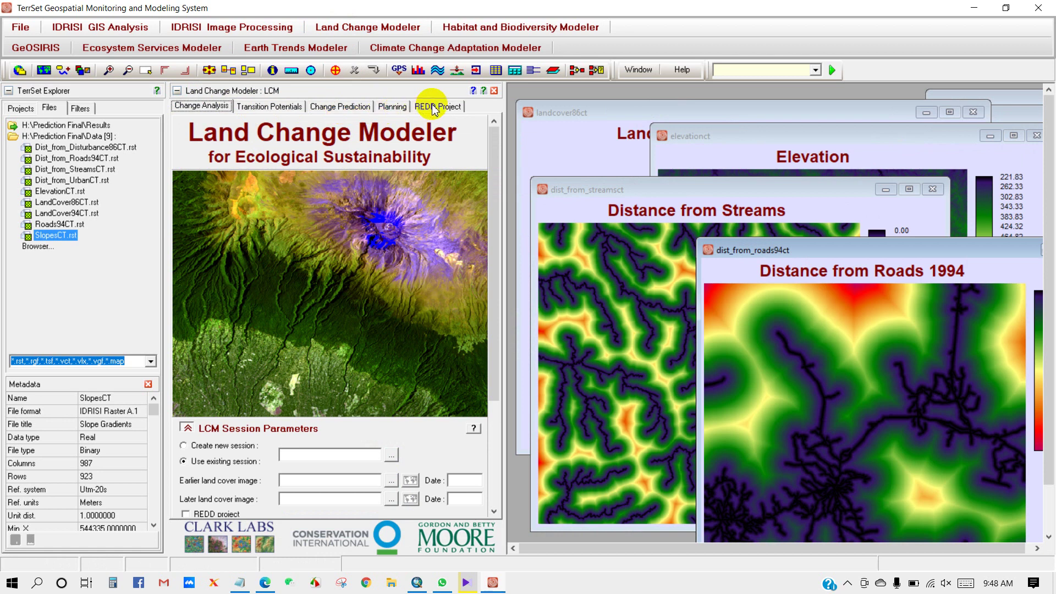
drag(490, 226, 483, 358)
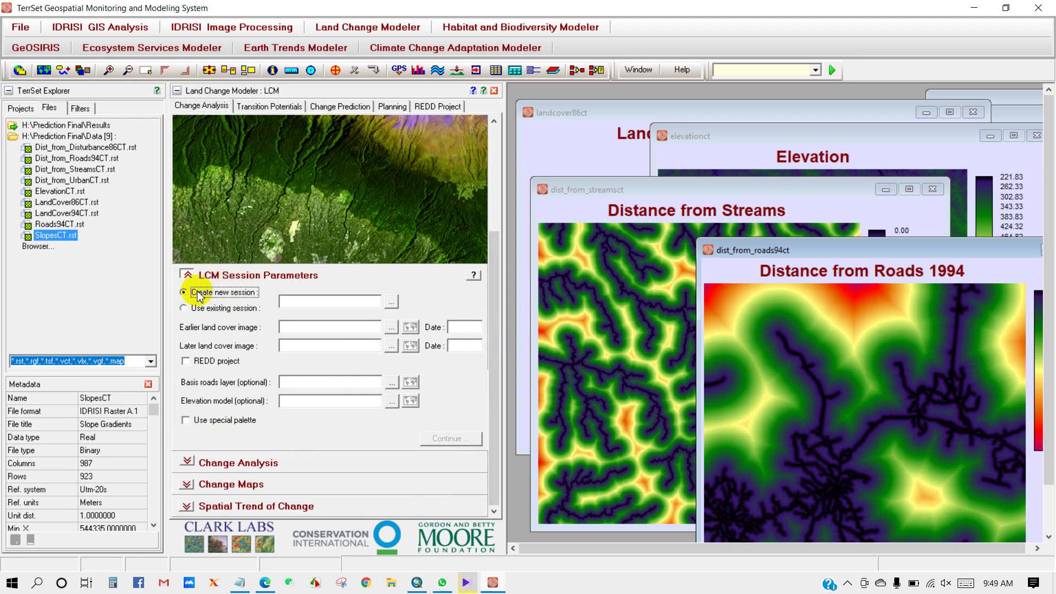
click(292, 300)
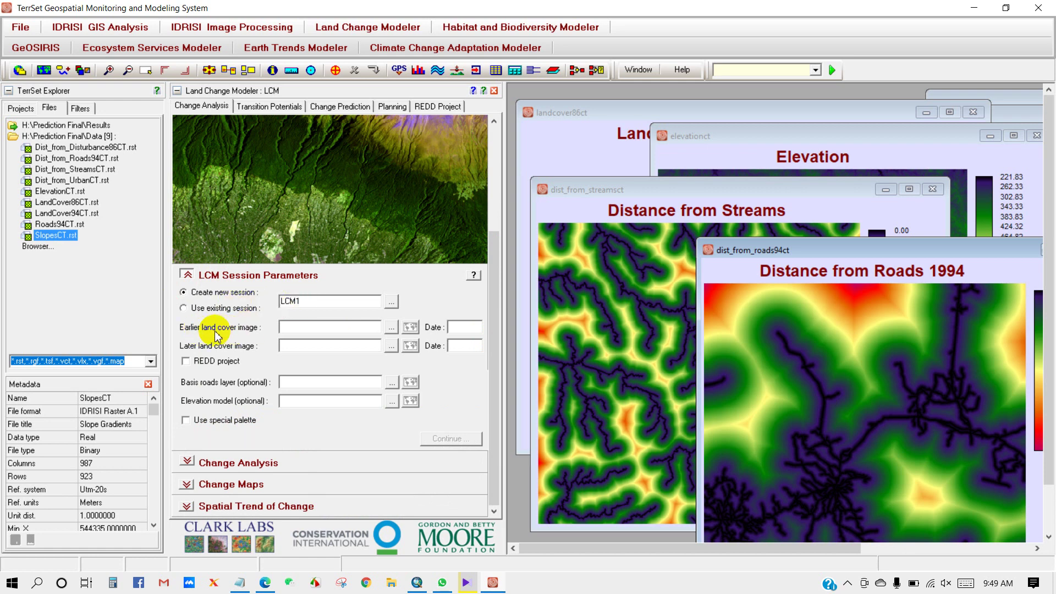
- Assign LandCover86CT as the session's earlier land cover image and LandCover94CT as the later land cover image
click(391, 329)
click(495, 205)
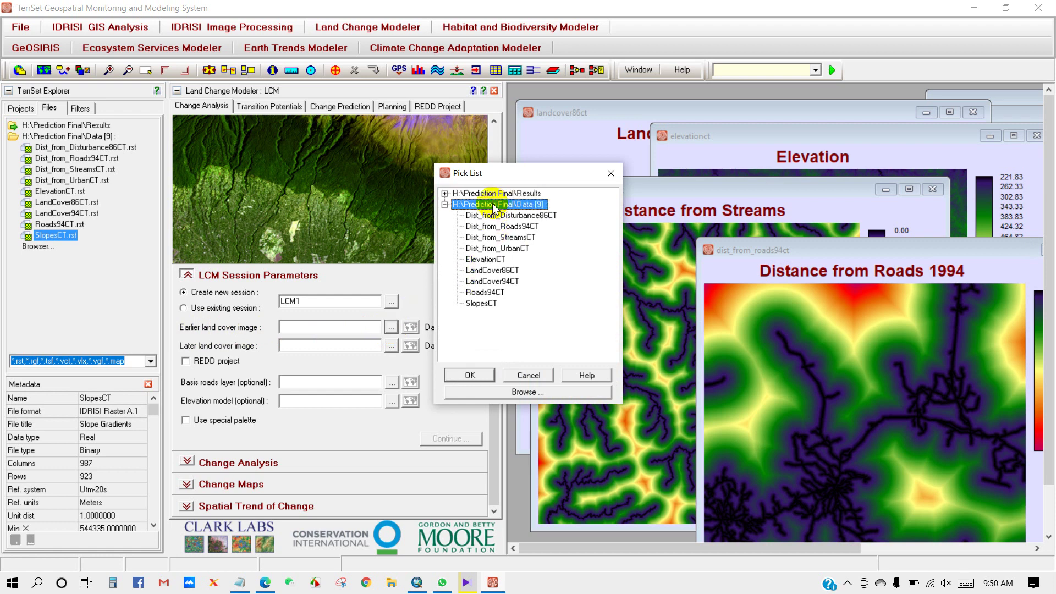
click(495, 216)
click(493, 271)
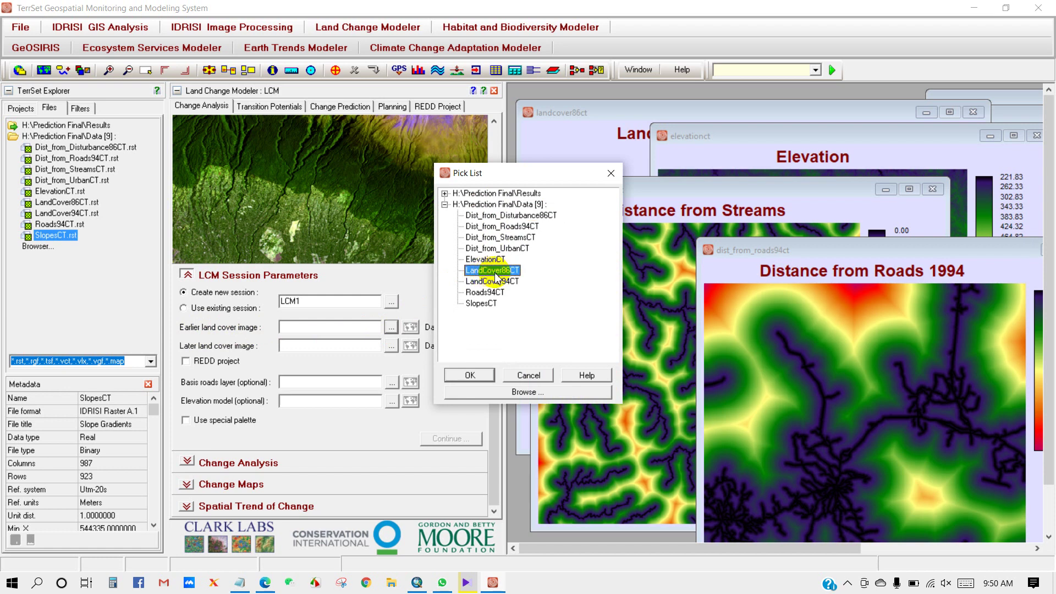
click(470, 375)
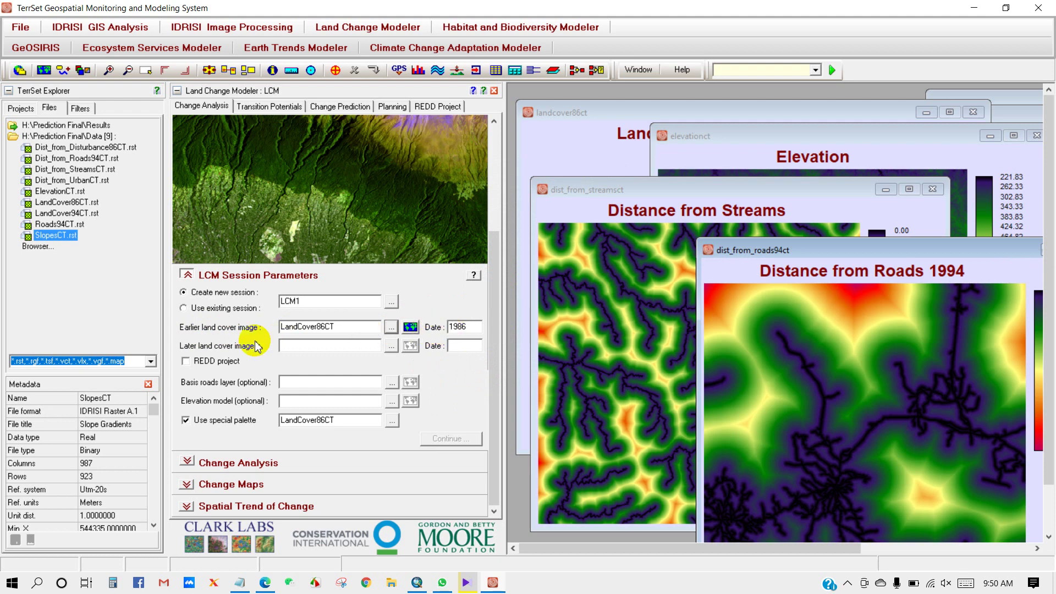
click(391, 347)
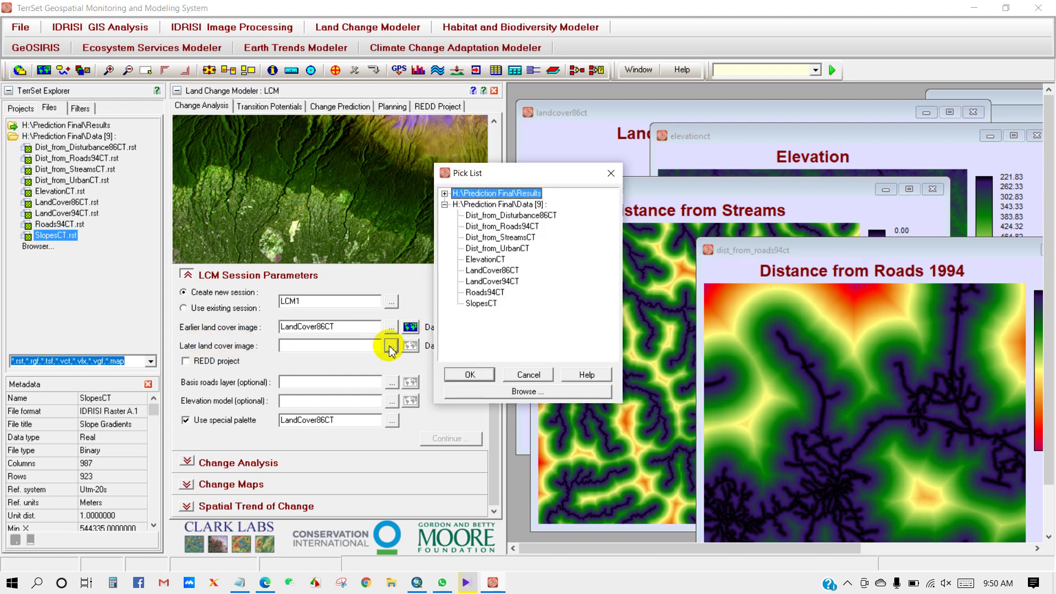
click(497, 282)
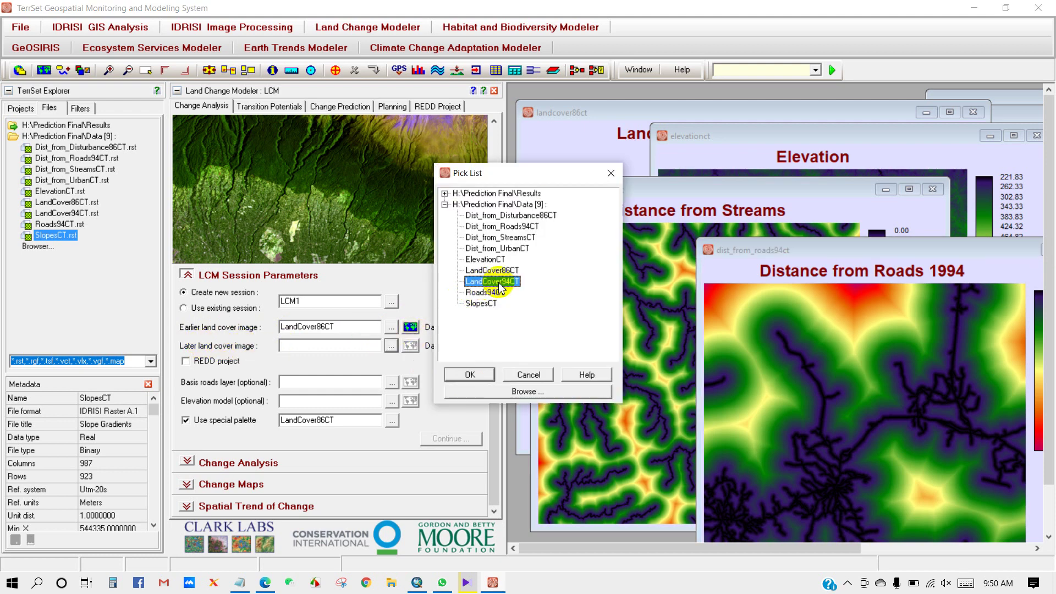
click(468, 372)
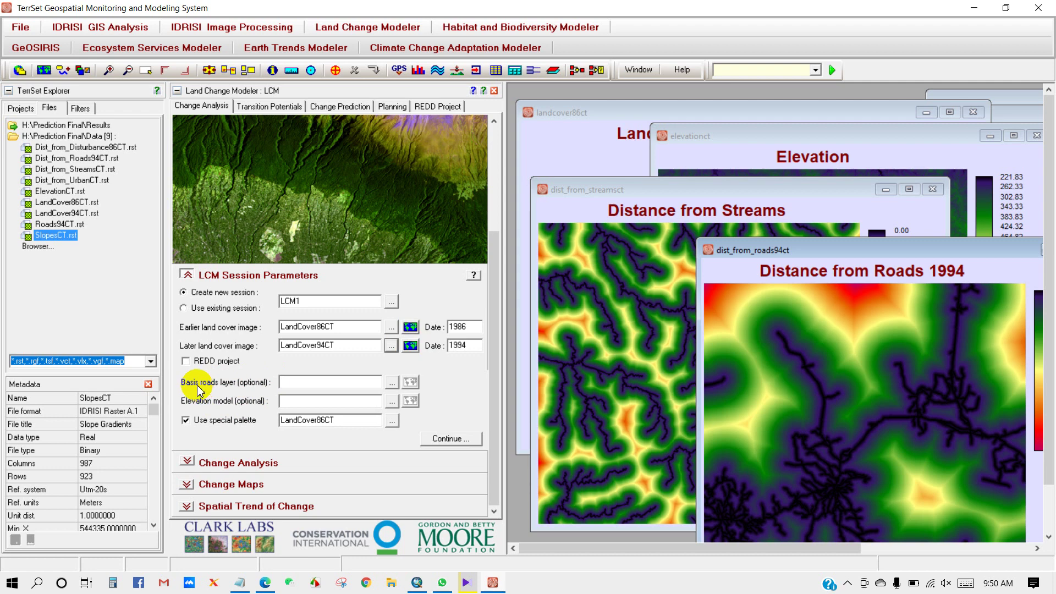
- Assign Roads94CT as the basis roads layer and ElevationCT as the elevation model, and continue to the change analysis
click(392, 382)
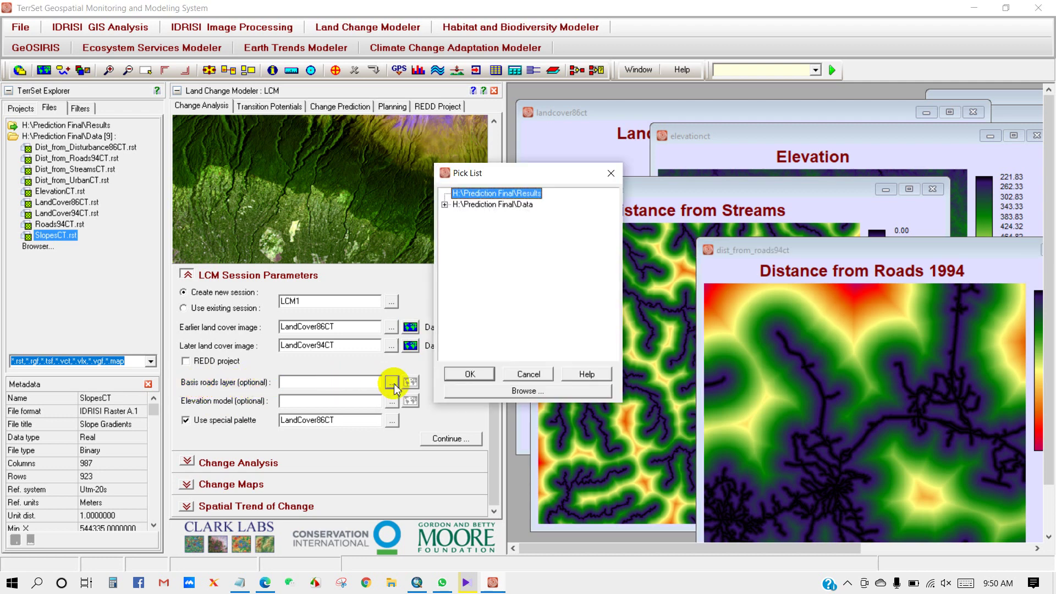
double_click(484, 205)
click(486, 293)
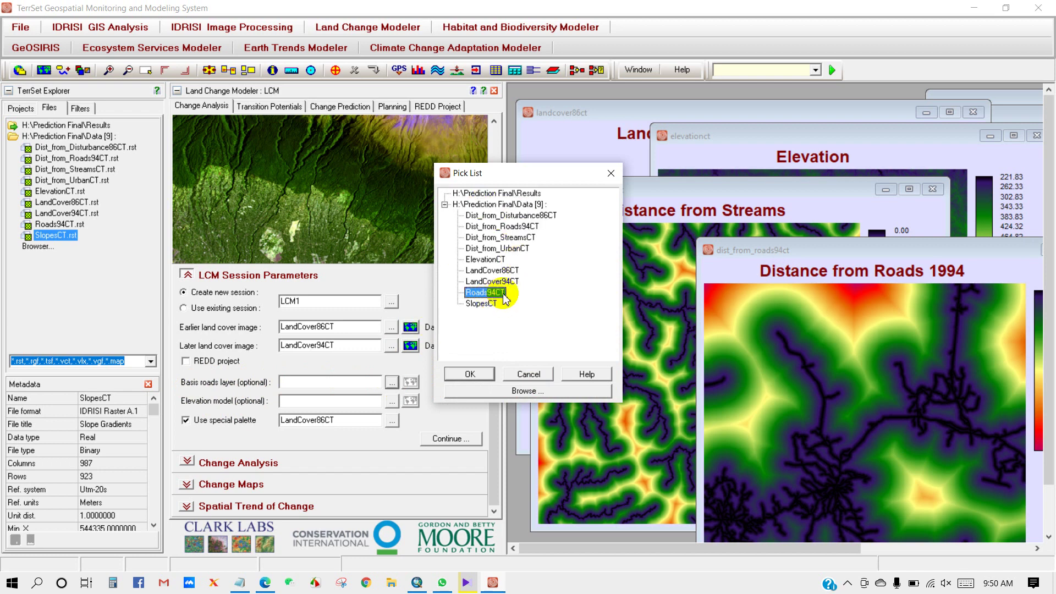
click(469, 375)
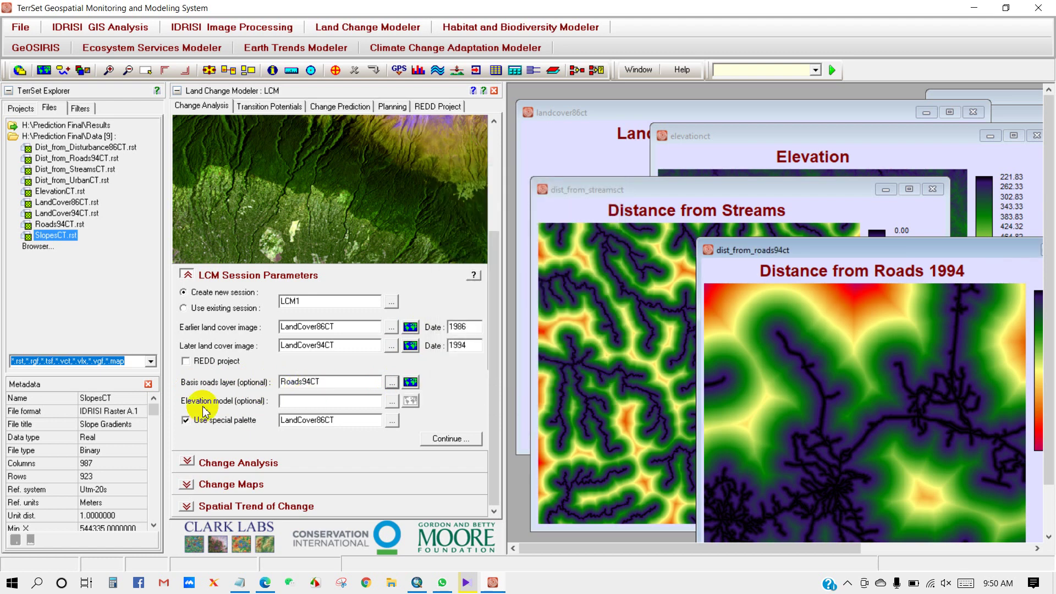
click(390, 402)
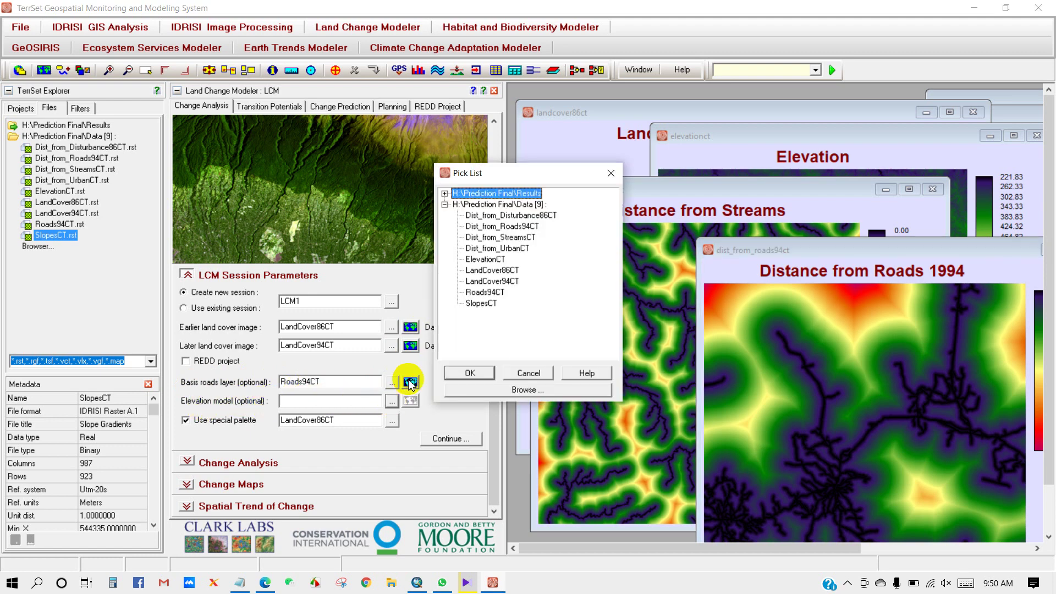
click(484, 259)
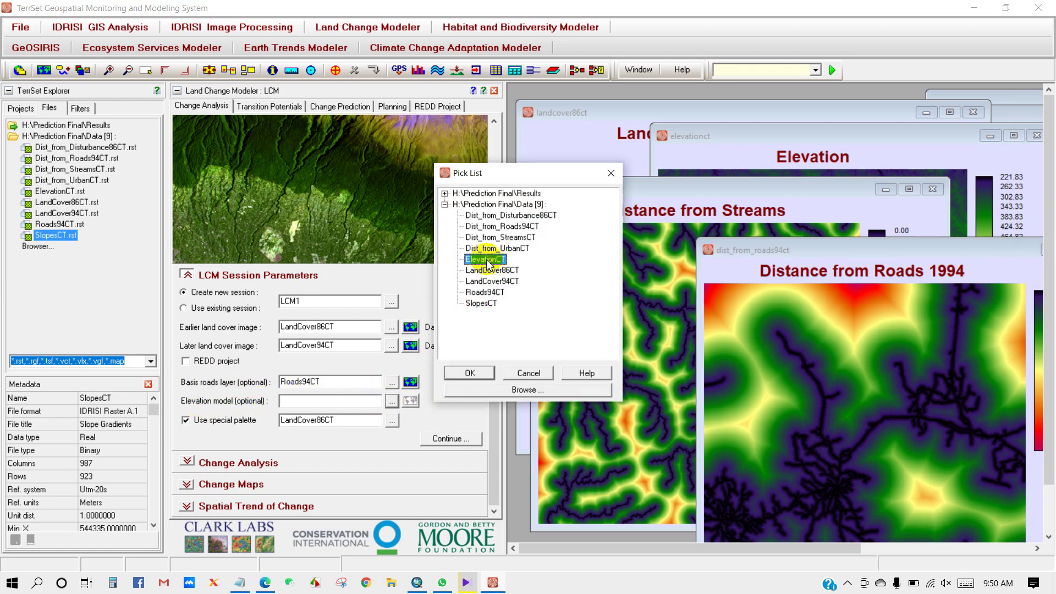
click(469, 374)
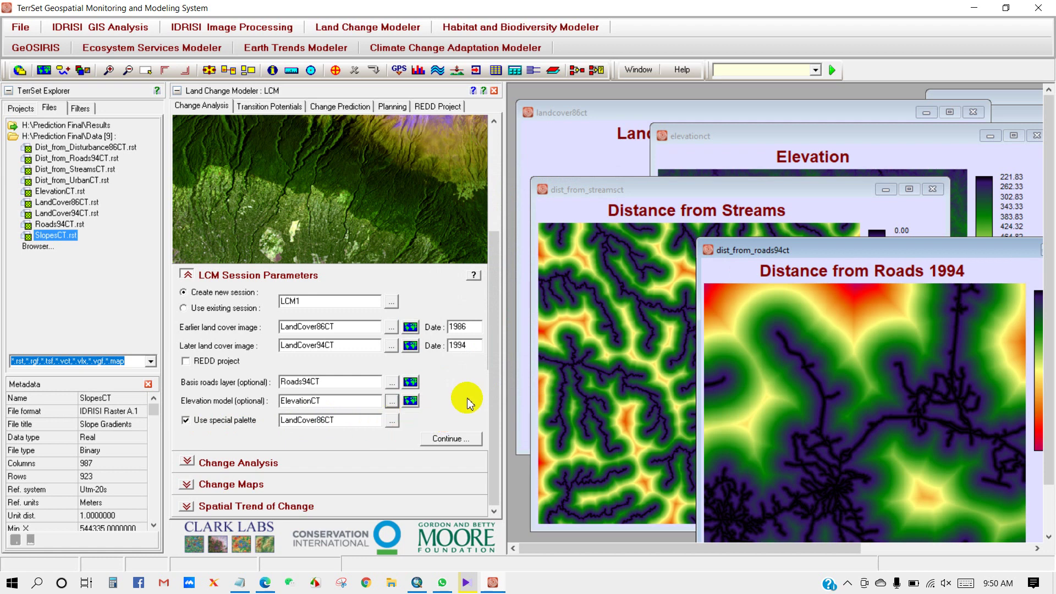
click(493, 374)
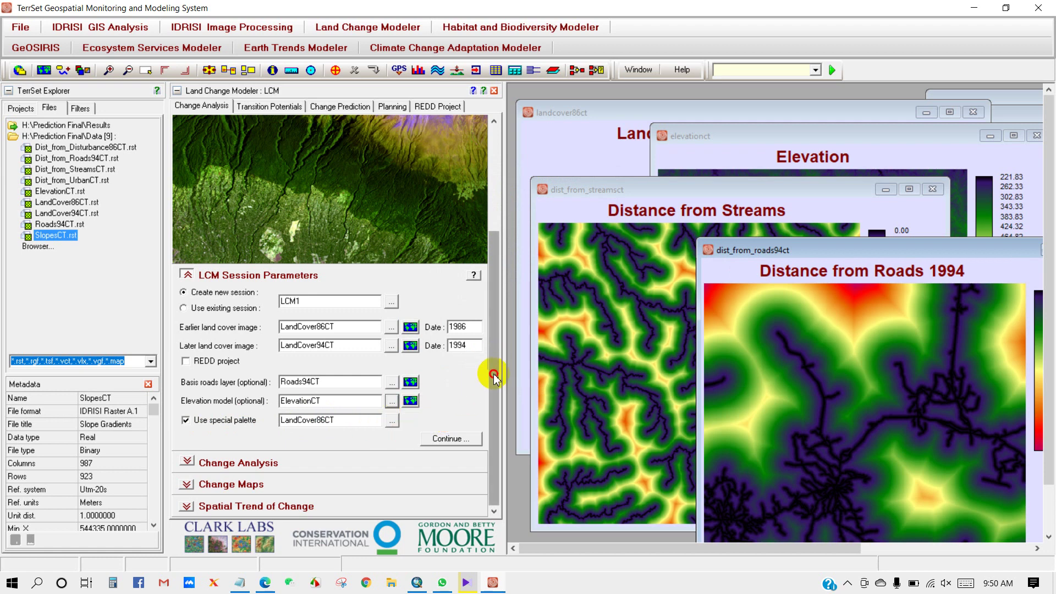
click(441, 439)
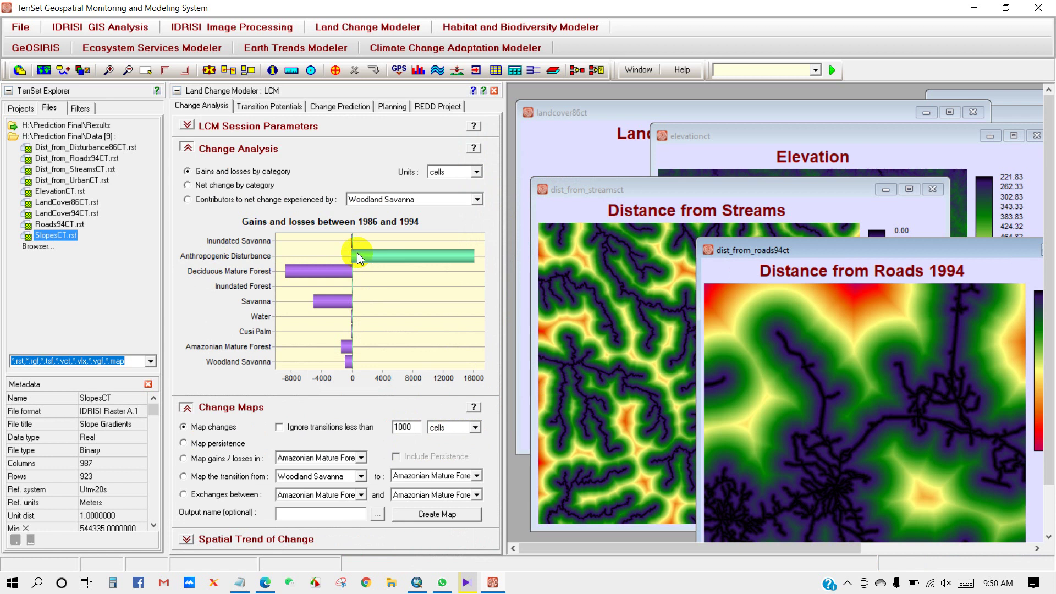
- Set the units of the gains and losses graph to hectares
mouse_move(358, 254)
click(476, 172)
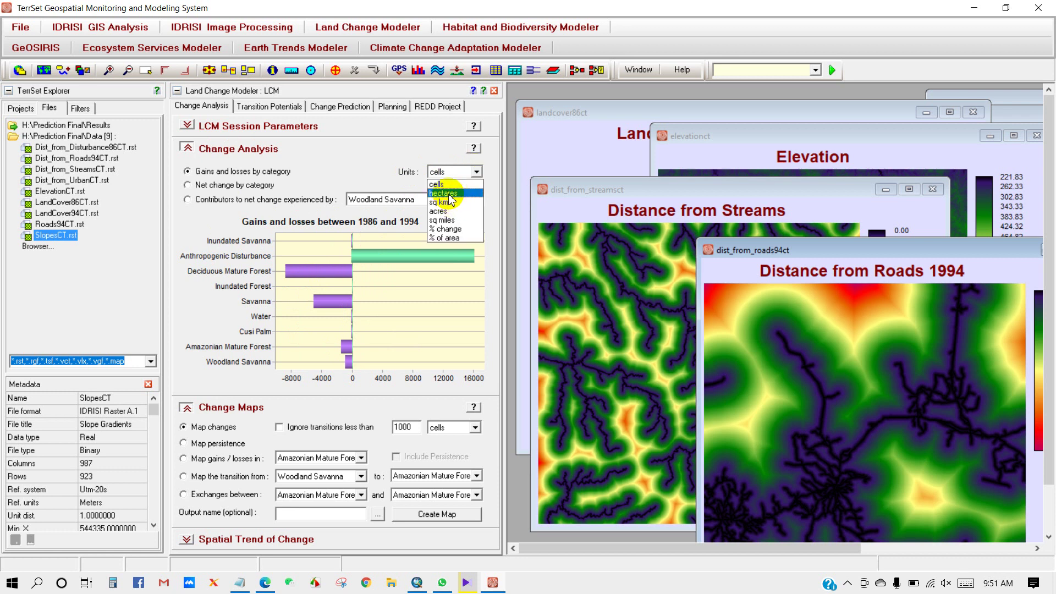
click(440, 202)
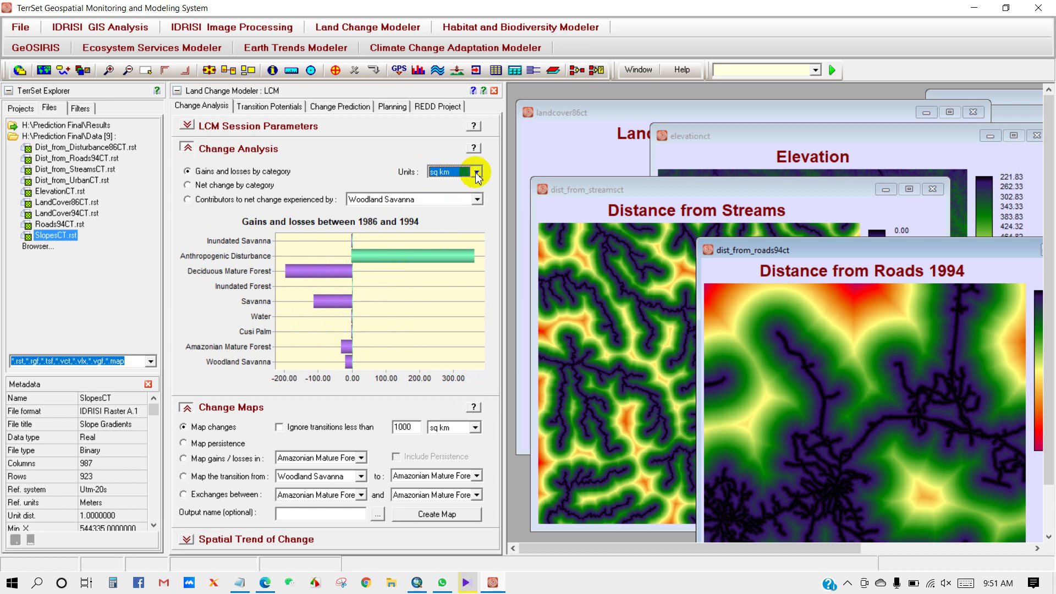
click(476, 172)
click(438, 202)
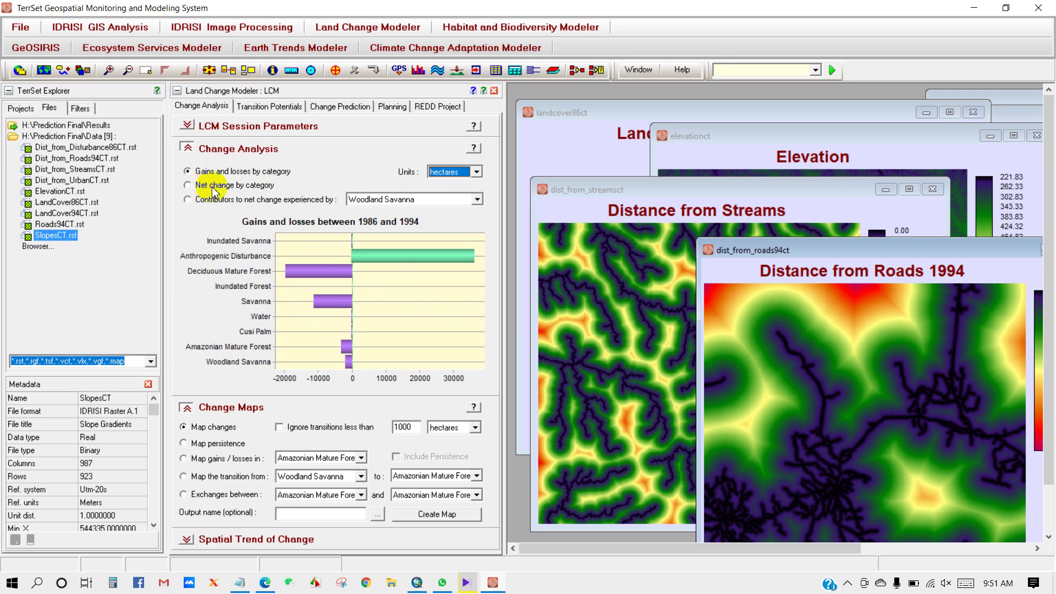
- Review the graphs of net change by category and contributors to net change in Woodland Savanna, and return to gains and losses
click(188, 185)
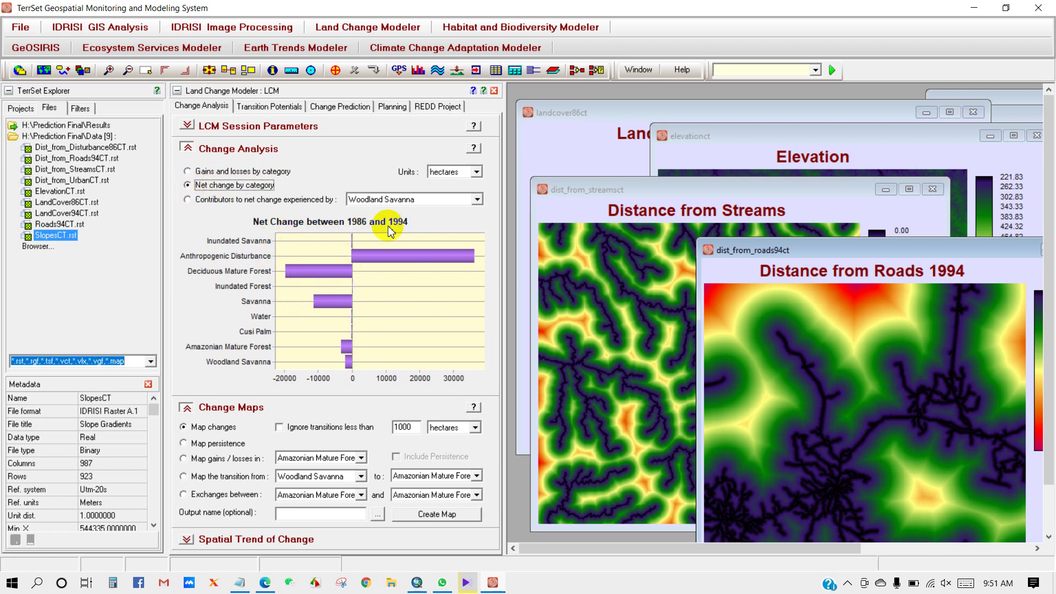
click(187, 199)
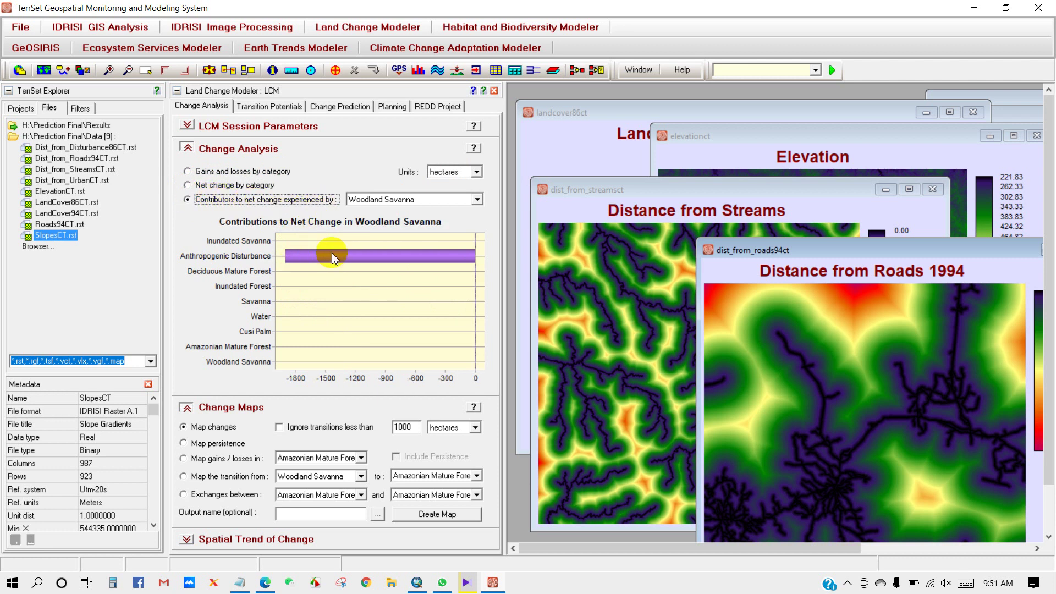
click(188, 172)
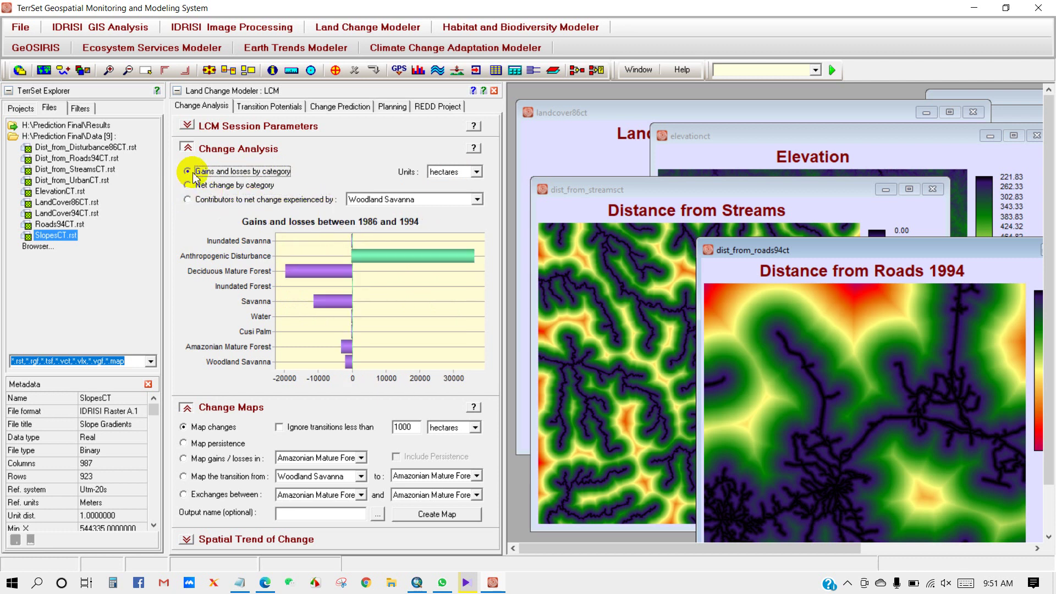
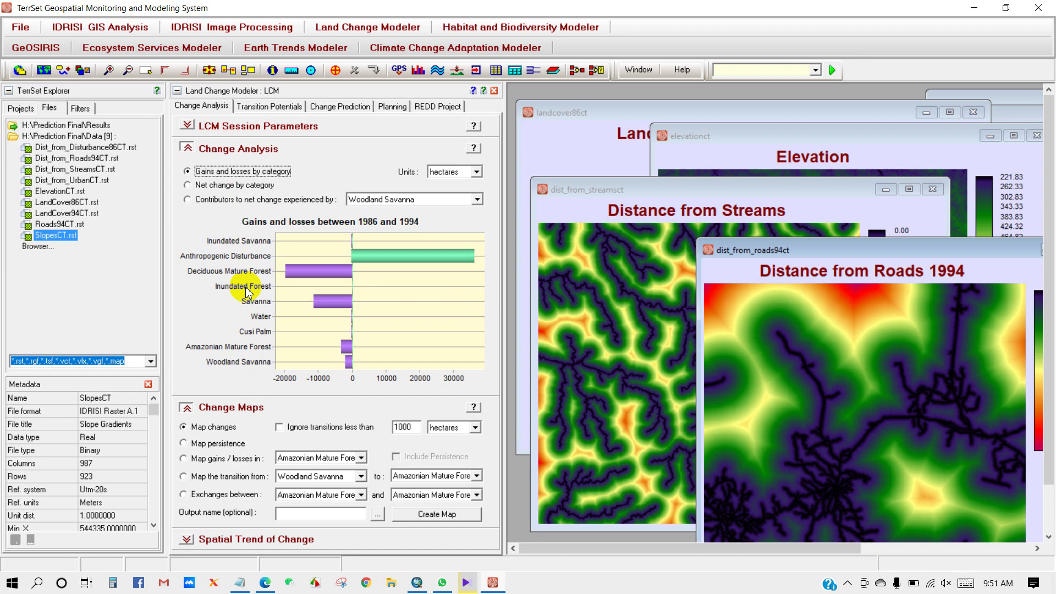
- Create a map of all land cover changes named CHANGE and highlight the Woodland Savanna, Cusi Palm and Water transitions in its legend
click(187, 149)
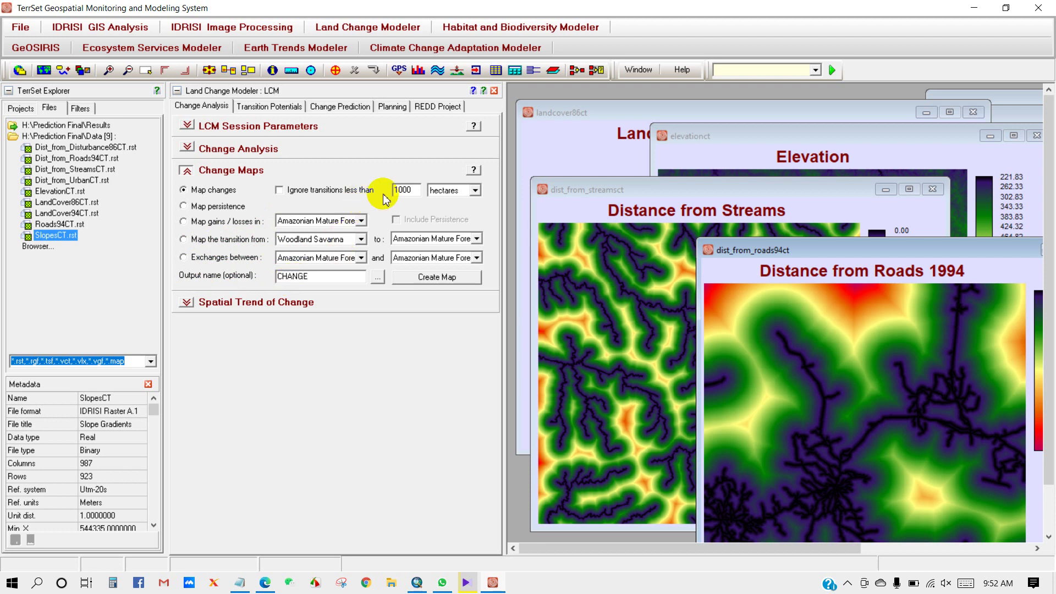
click(446, 282)
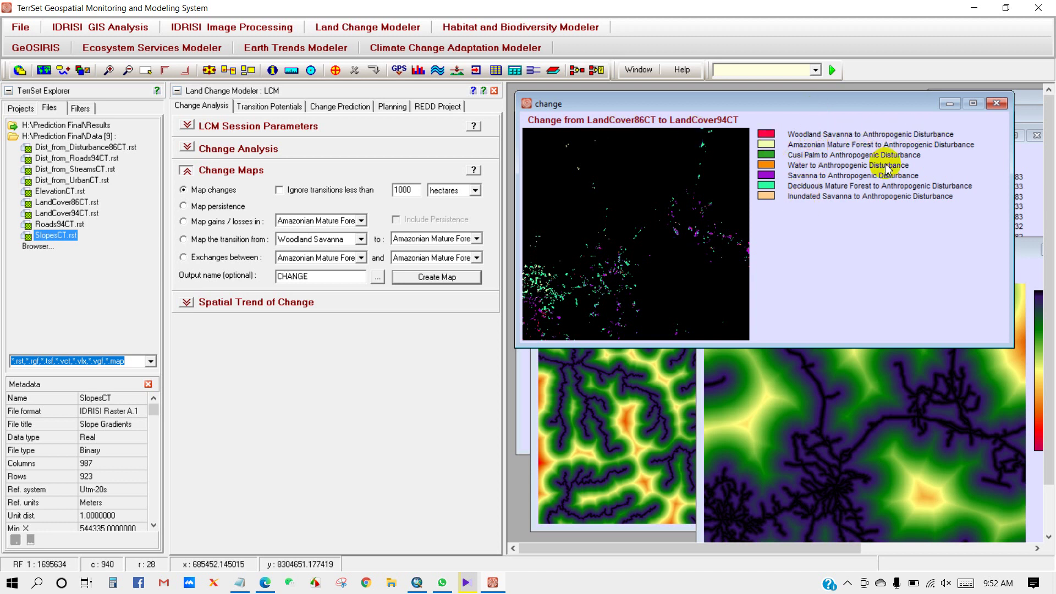
click(766, 135)
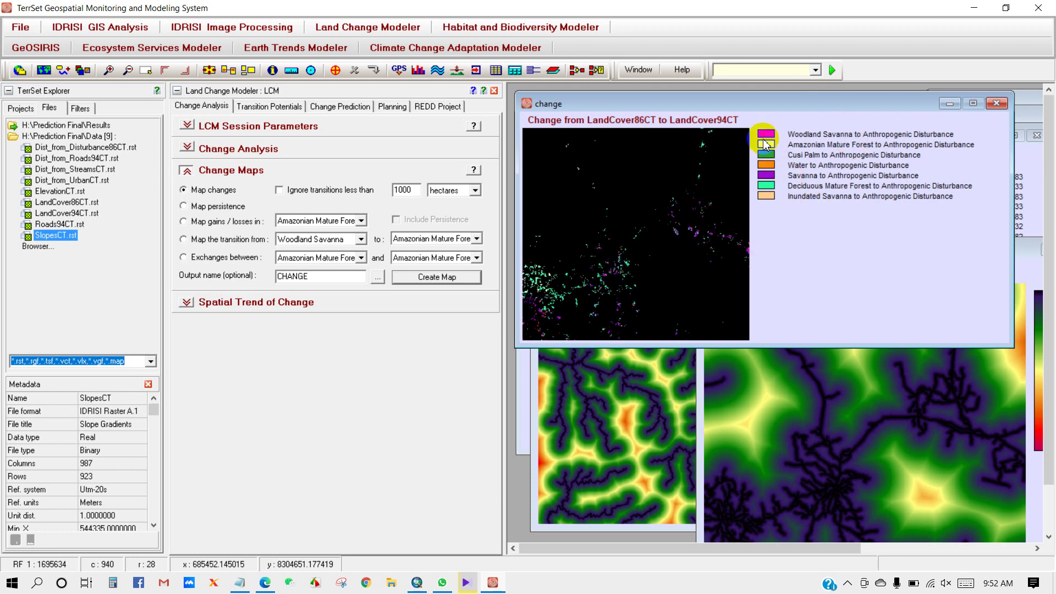
click(765, 156)
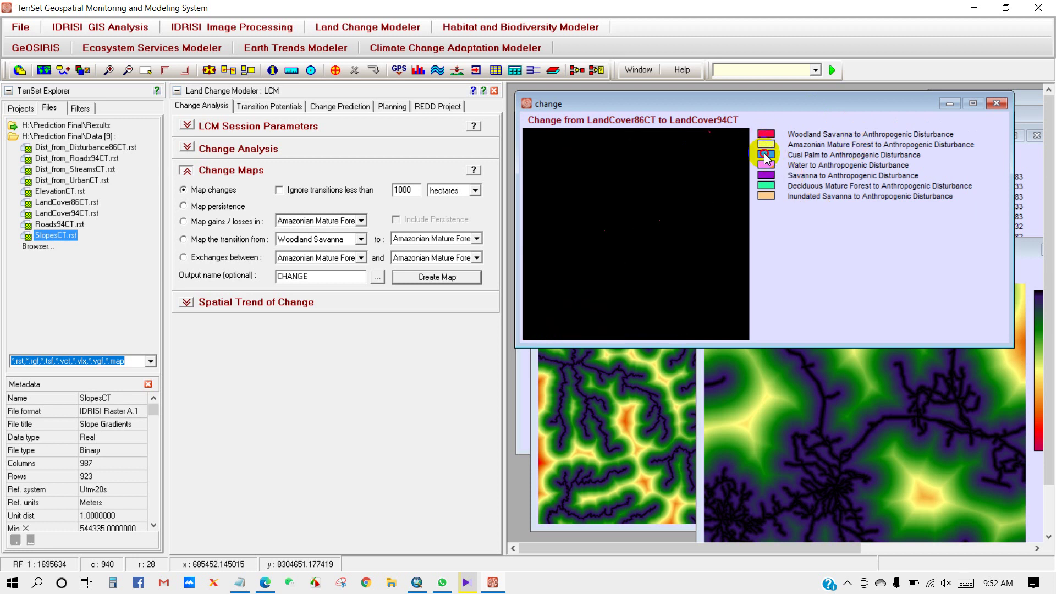
click(765, 165)
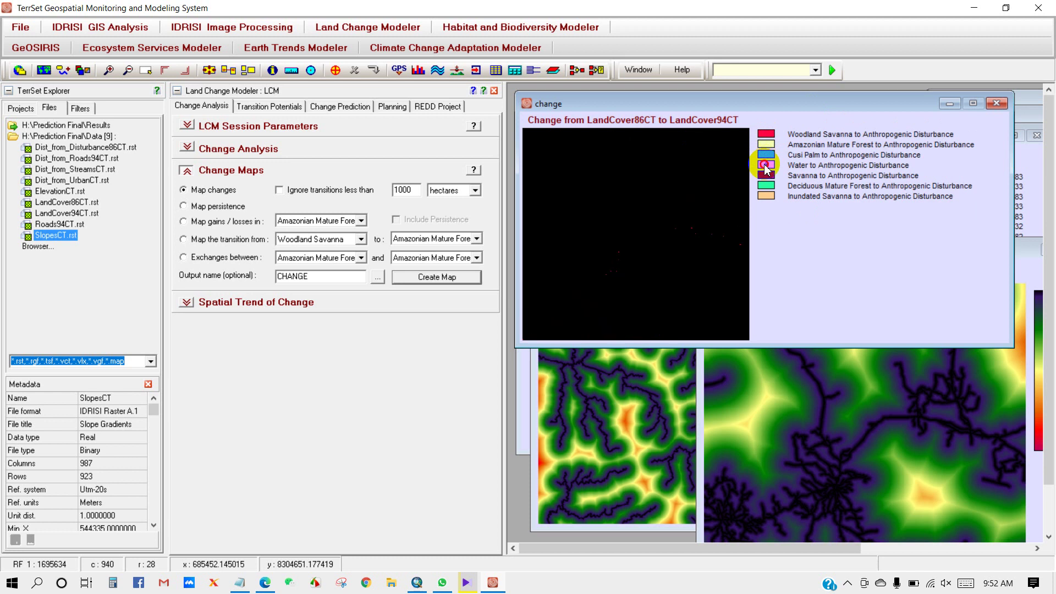
click(625, 258)
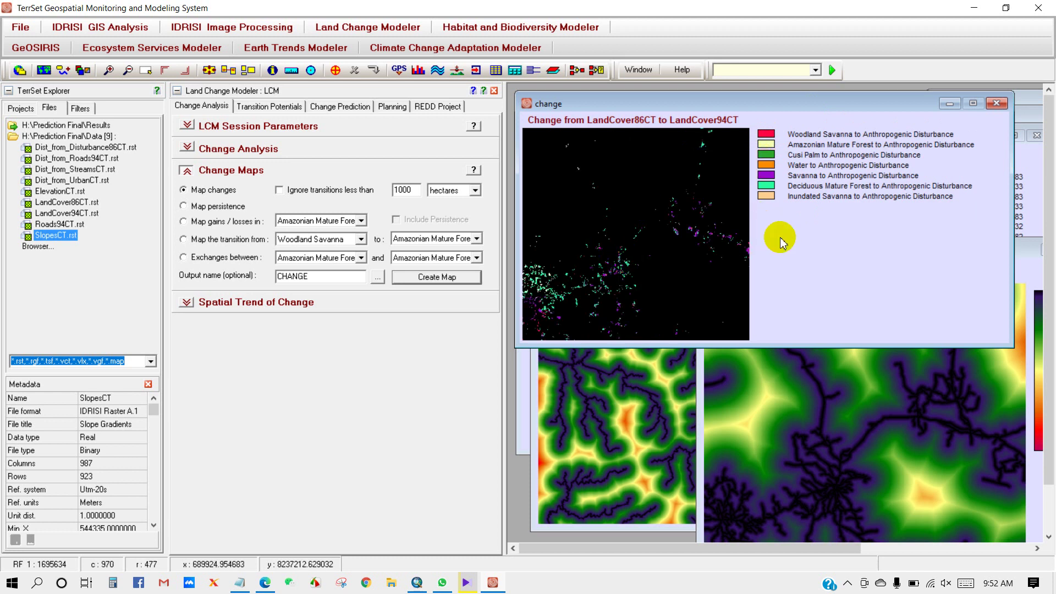
click(693, 212)
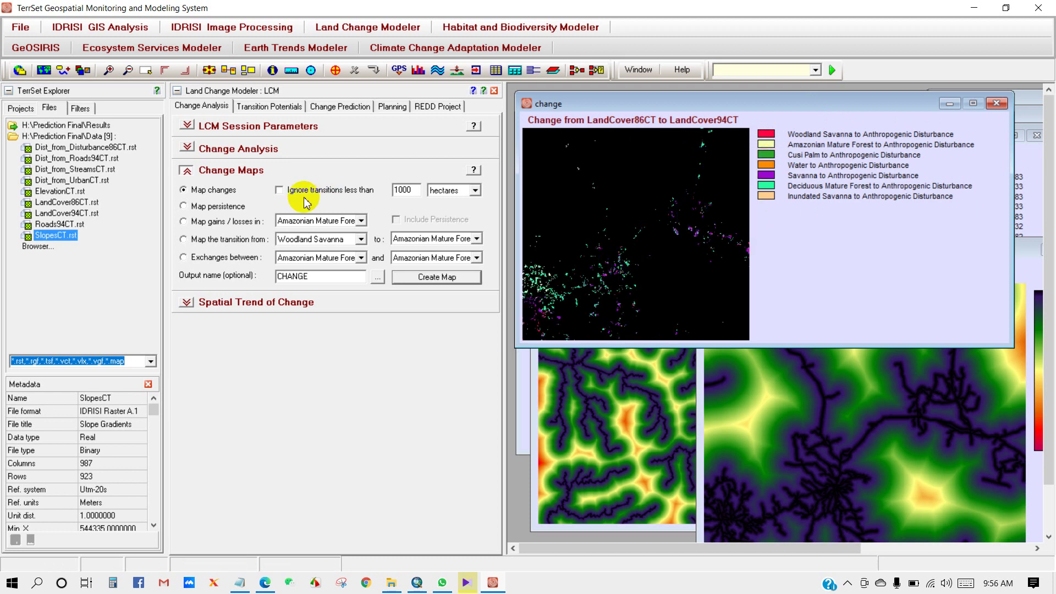
- Recreate the CHANGE map ignoring transitions of less than 5000 hectares, overwriting the existing file, and highlight its legend classes on the map
click(279, 191)
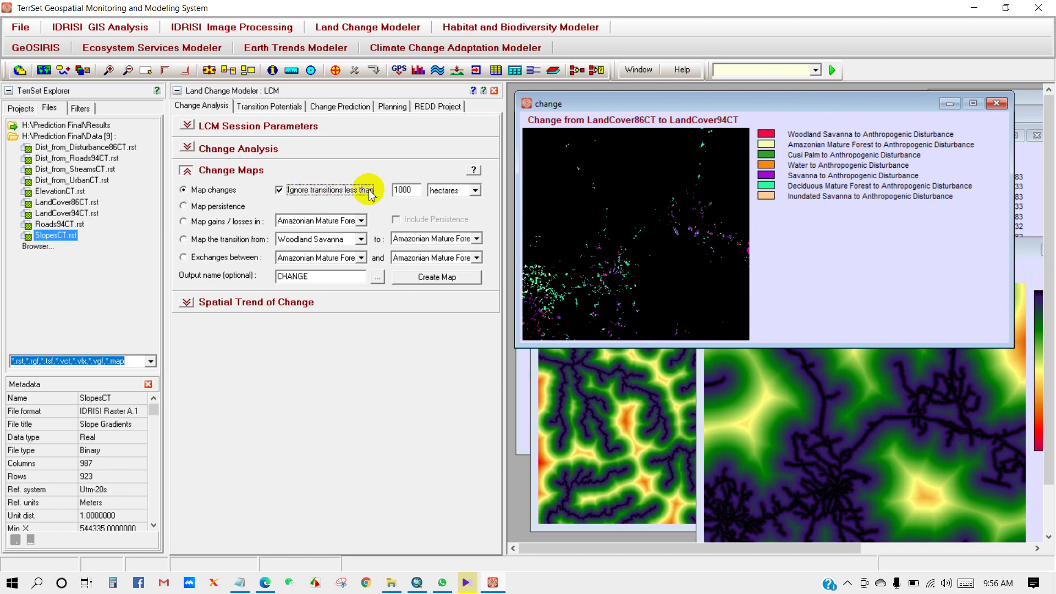
drag(413, 189, 395, 190)
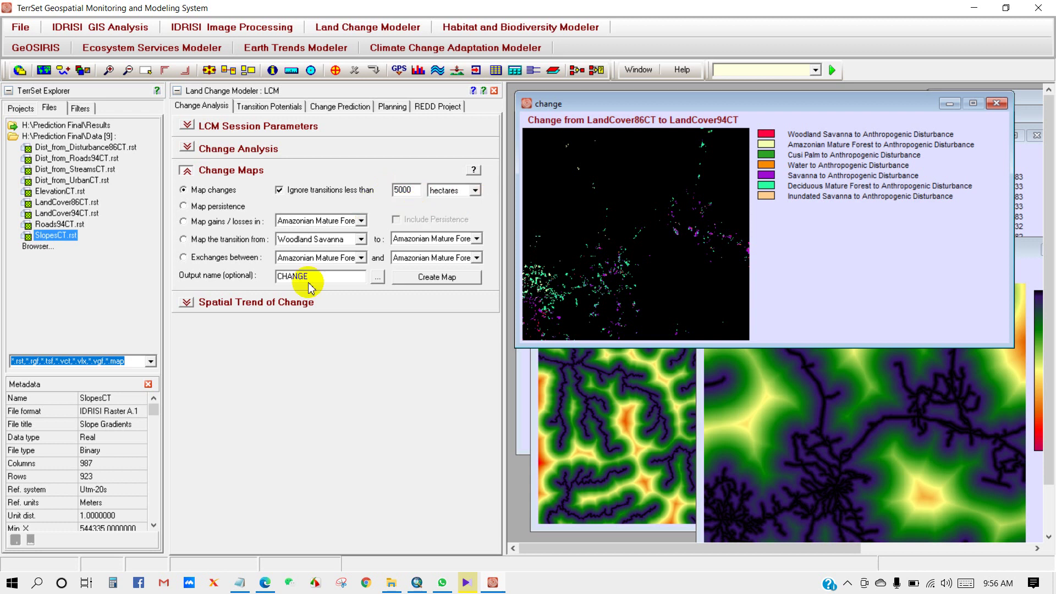
click(430, 278)
click(503, 334)
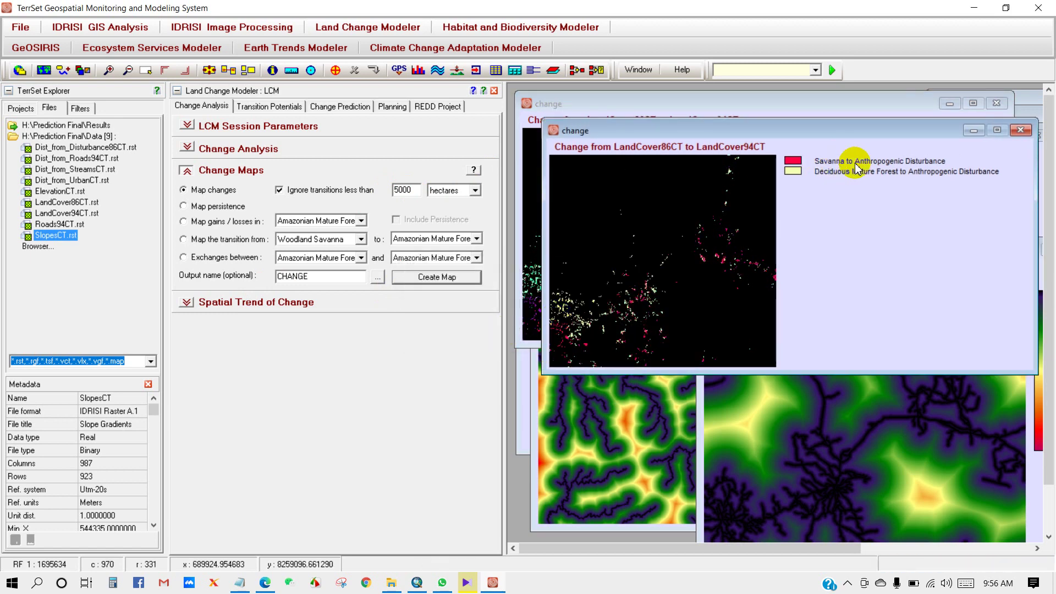
click(796, 170)
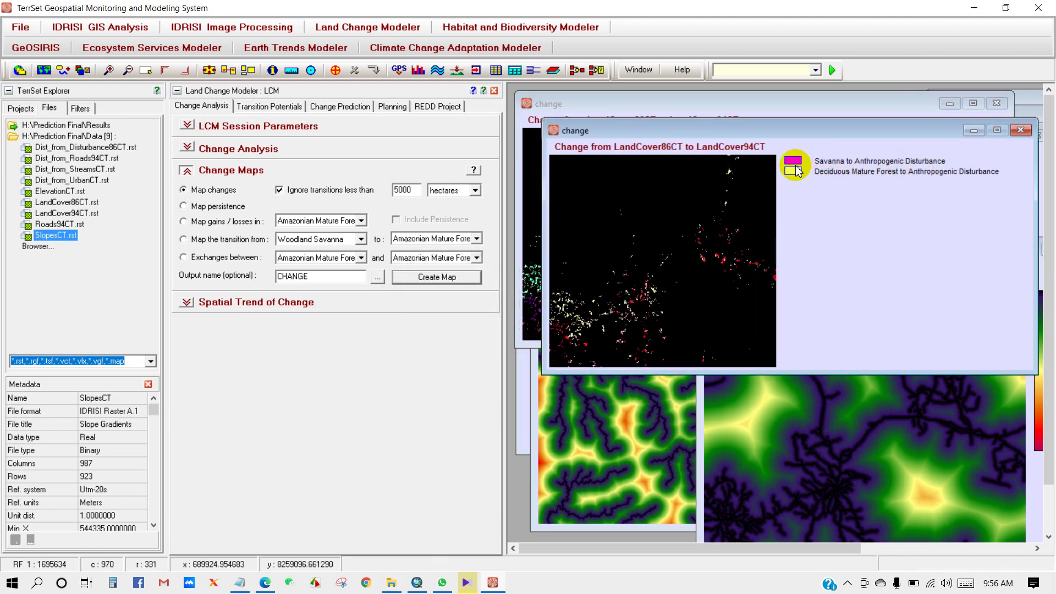
click(796, 175)
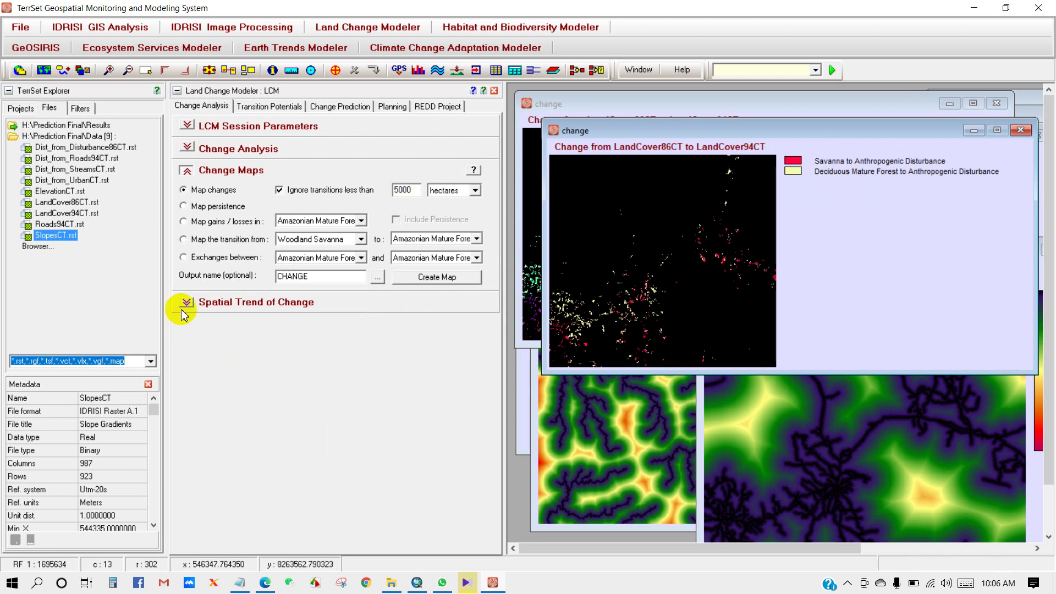
- Map the 3rd-order spatial trend from Deciduous Mature Forest to Anthropogenic Disturbance with the output name TREND, overwriting the existing file
click(186, 302)
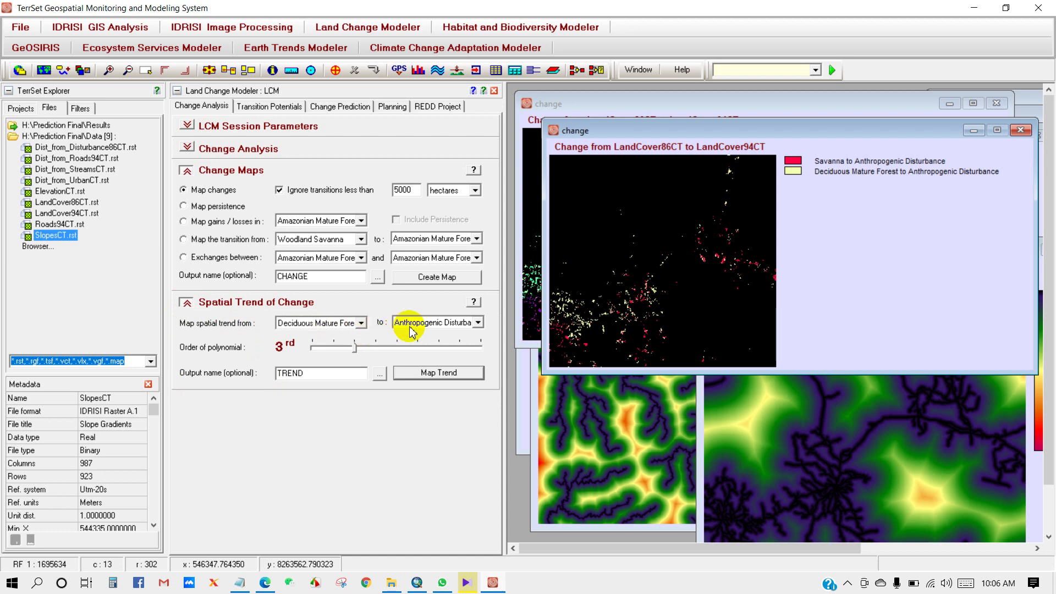
click(361, 324)
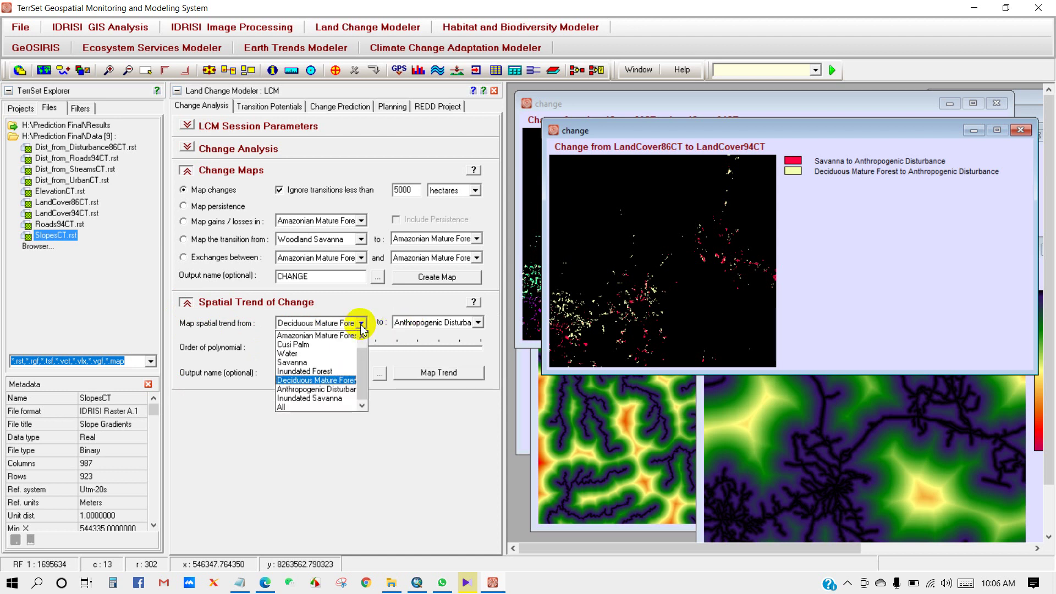
click(299, 381)
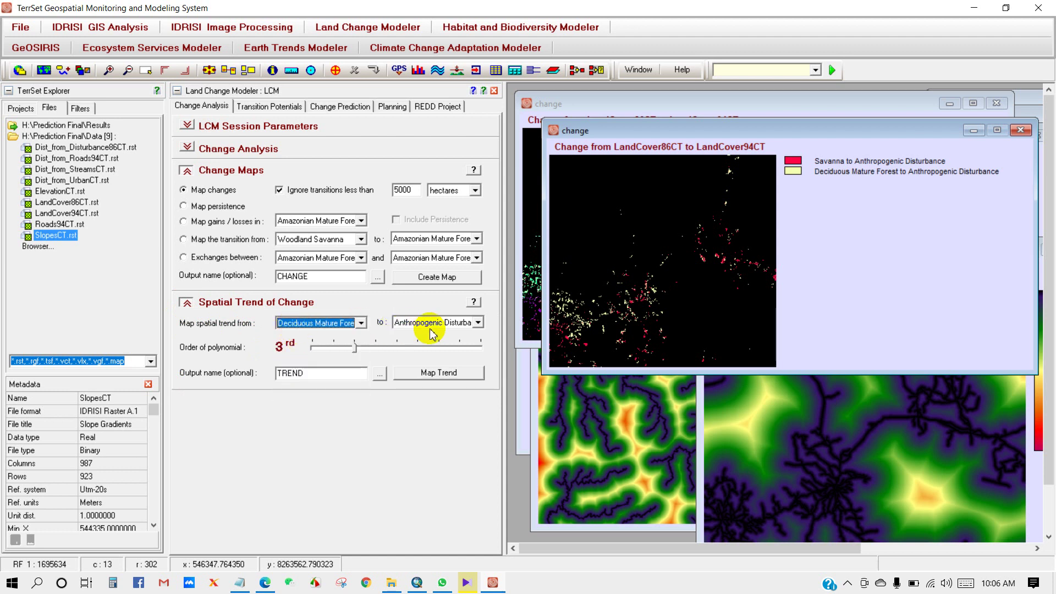
click(478, 323)
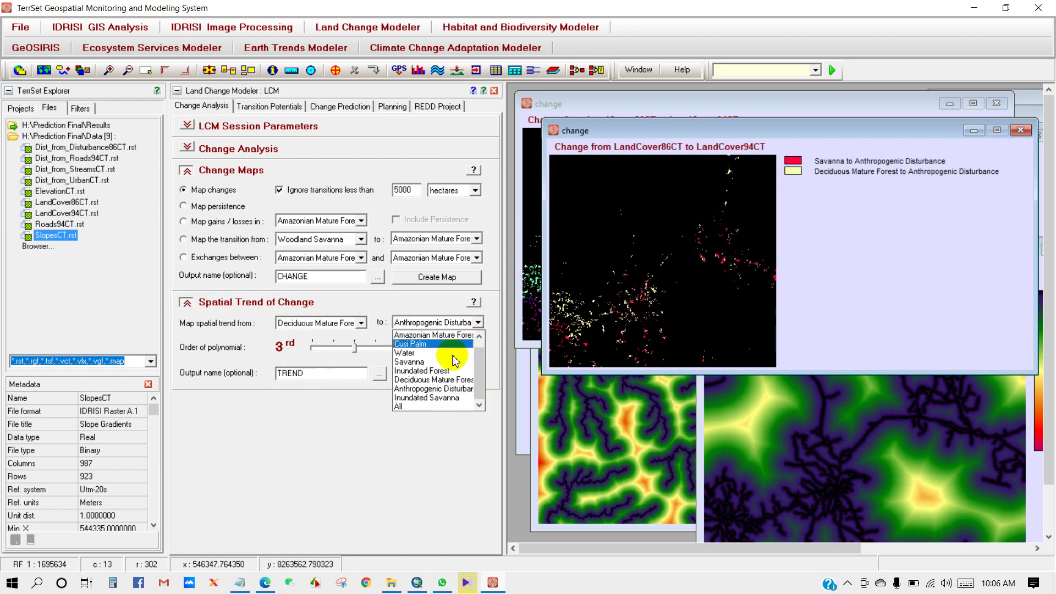
click(422, 392)
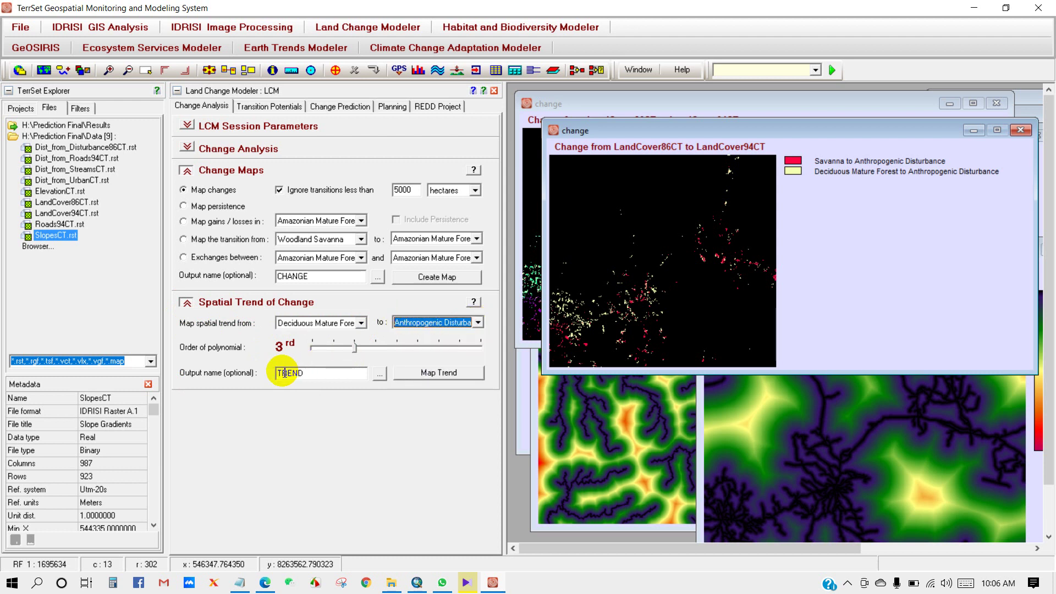
click(428, 376)
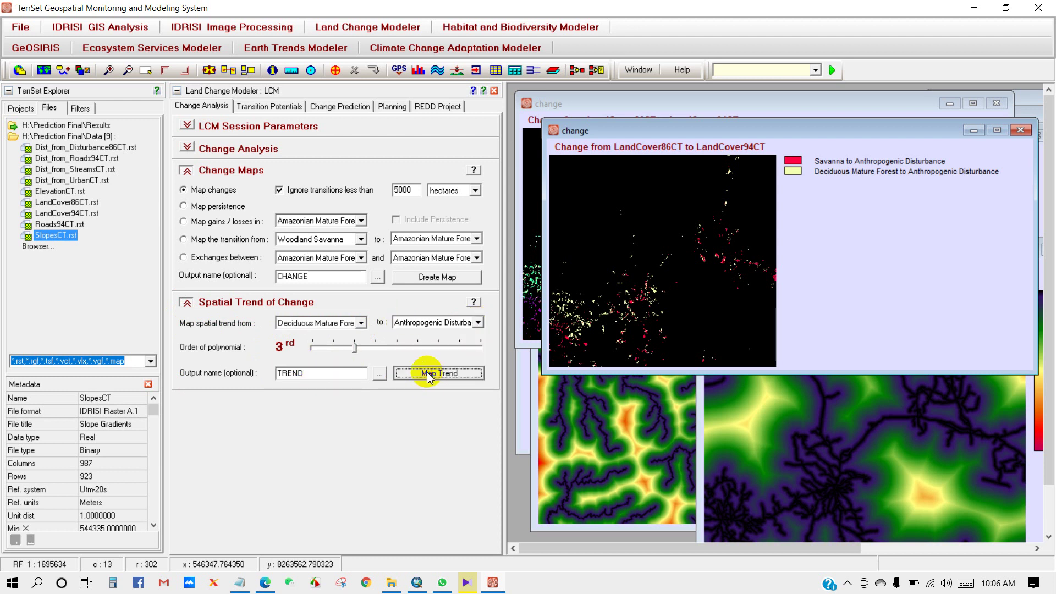
click(497, 339)
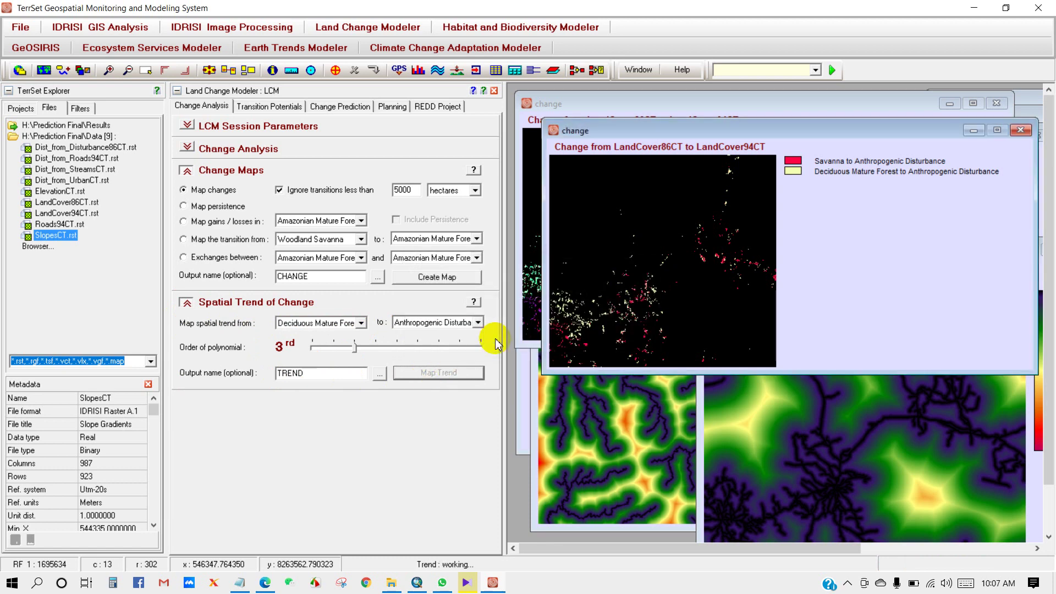
drag(688, 149, 737, 133)
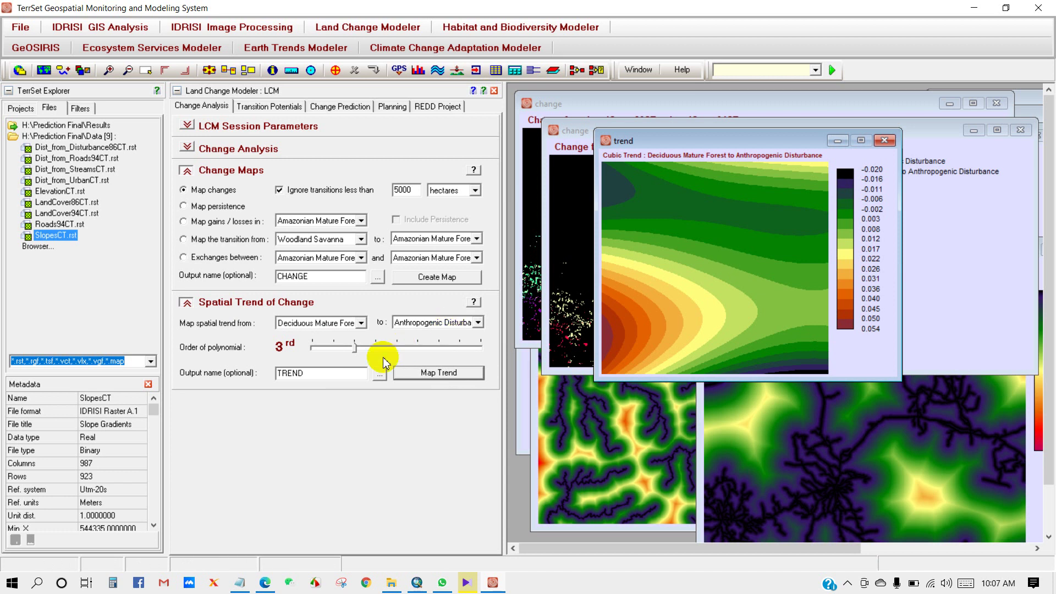
- Set the polynomial order to 1st and map the spatial trend again, overwriting TREND
drag(354, 349, 313, 349)
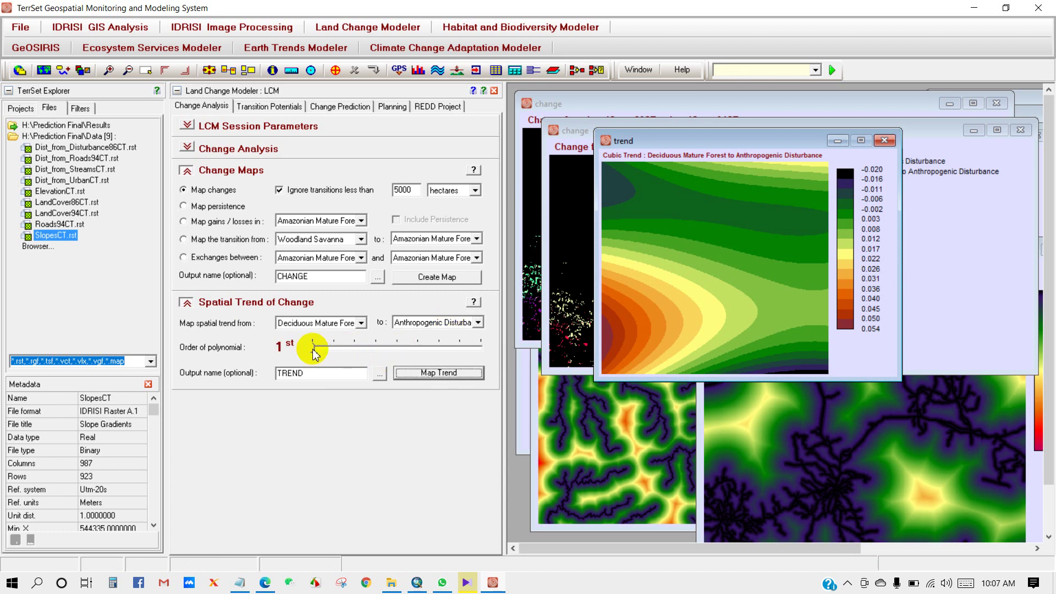
click(434, 371)
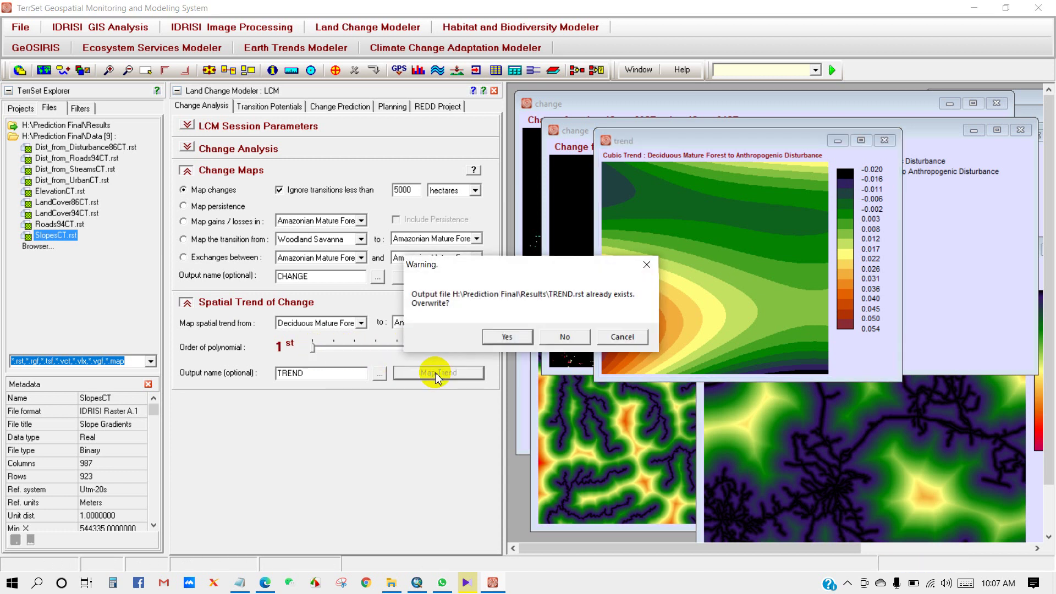
click(503, 336)
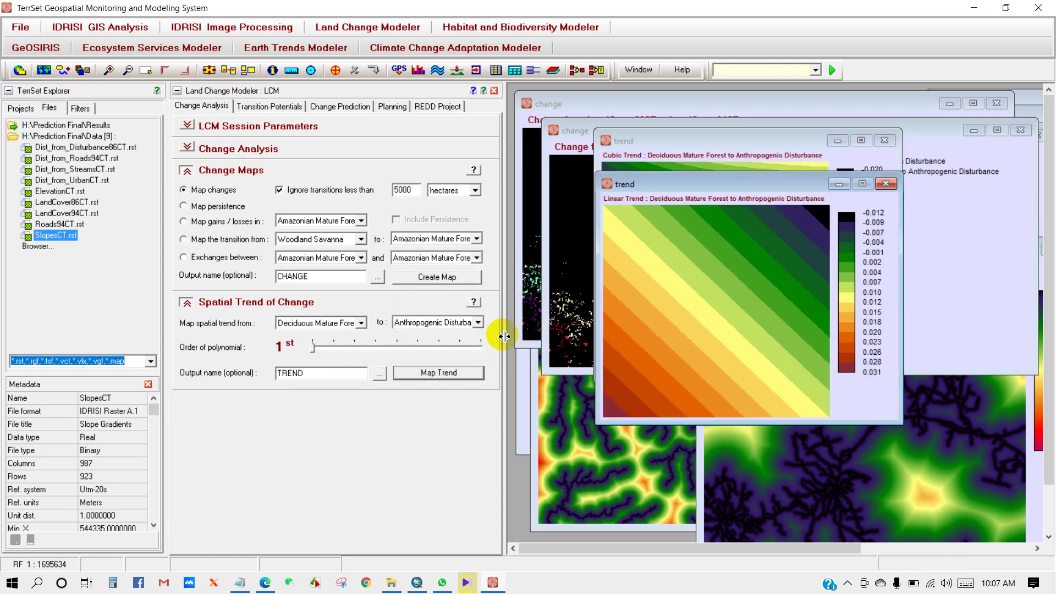
- Close the linear and cubic trend maps
click(890, 183)
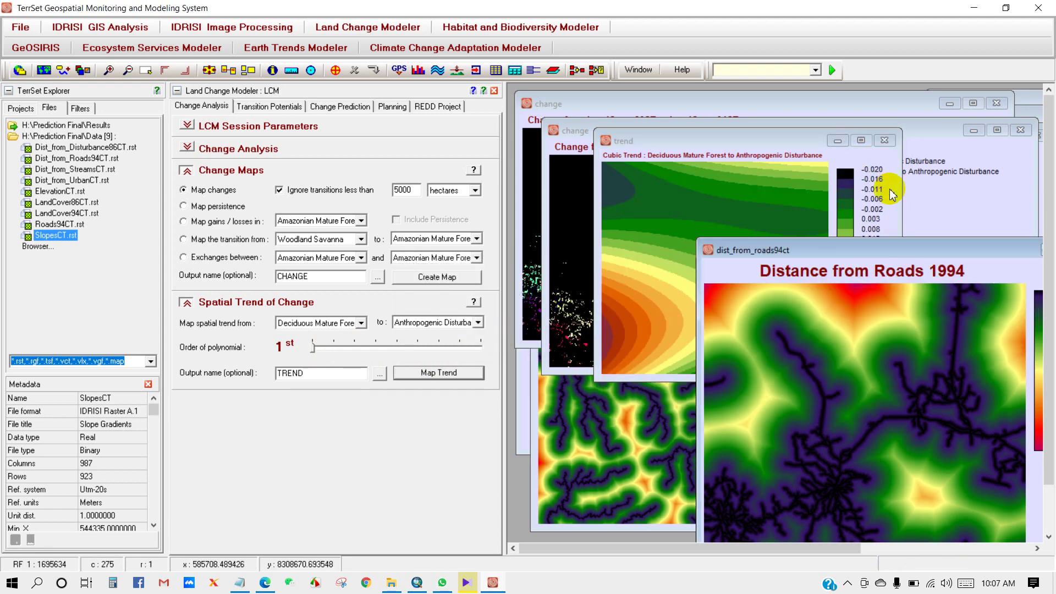
click(722, 133)
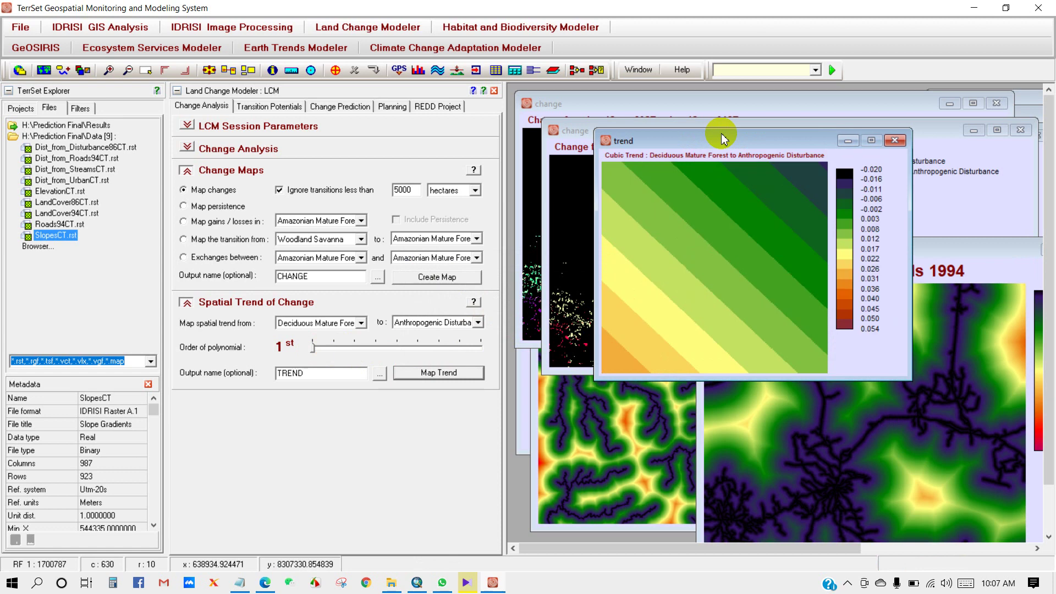
click(894, 140)
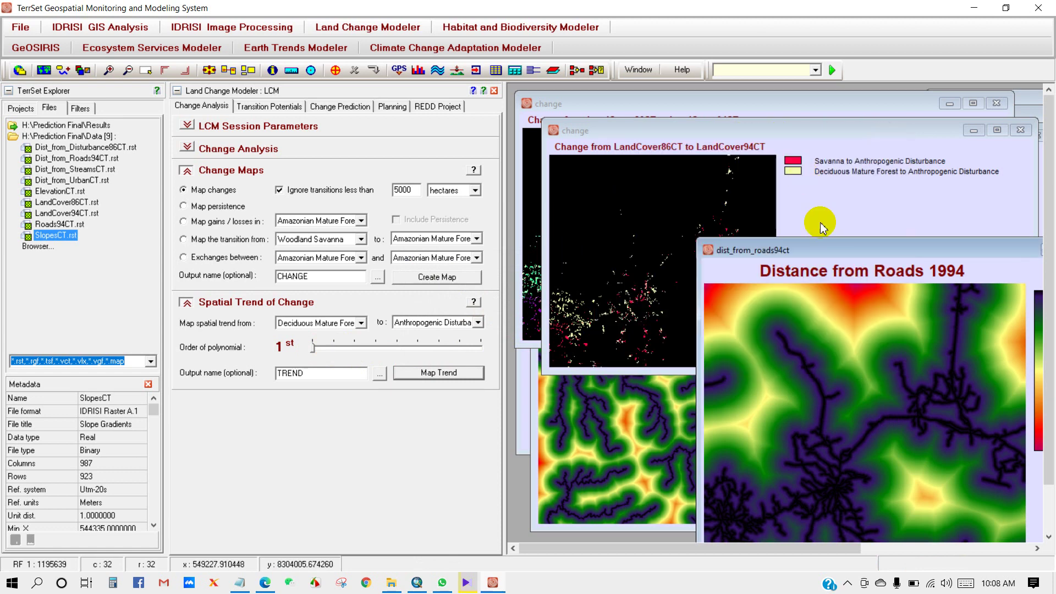
- Close the maps of distance from roads 1994, distance from disturbance 1986 and distance from urban
drag(825, 249, 670, 172)
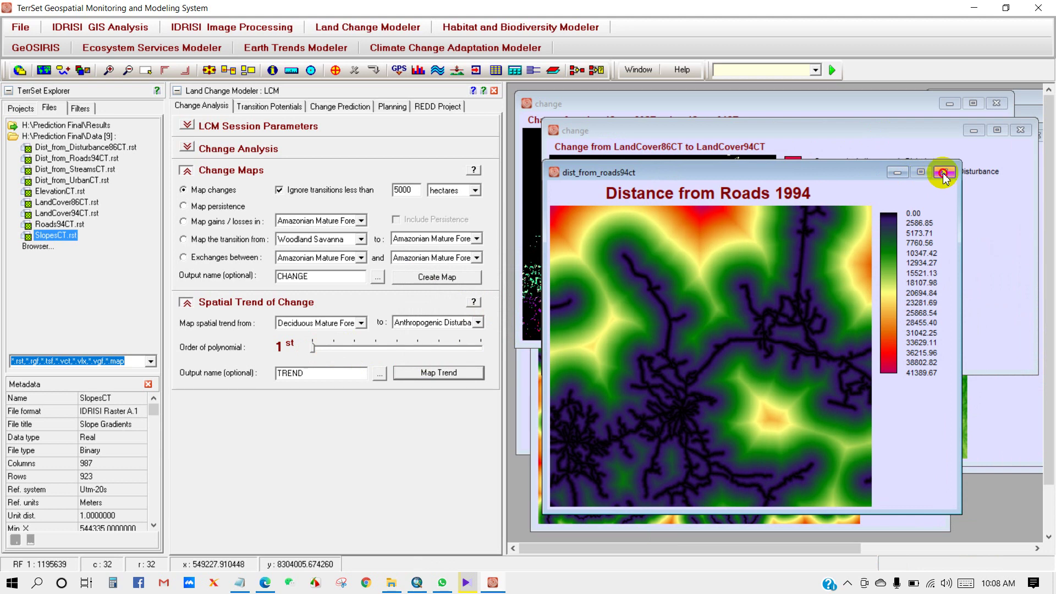
click(944, 172)
drag(1012, 137, 871, 160)
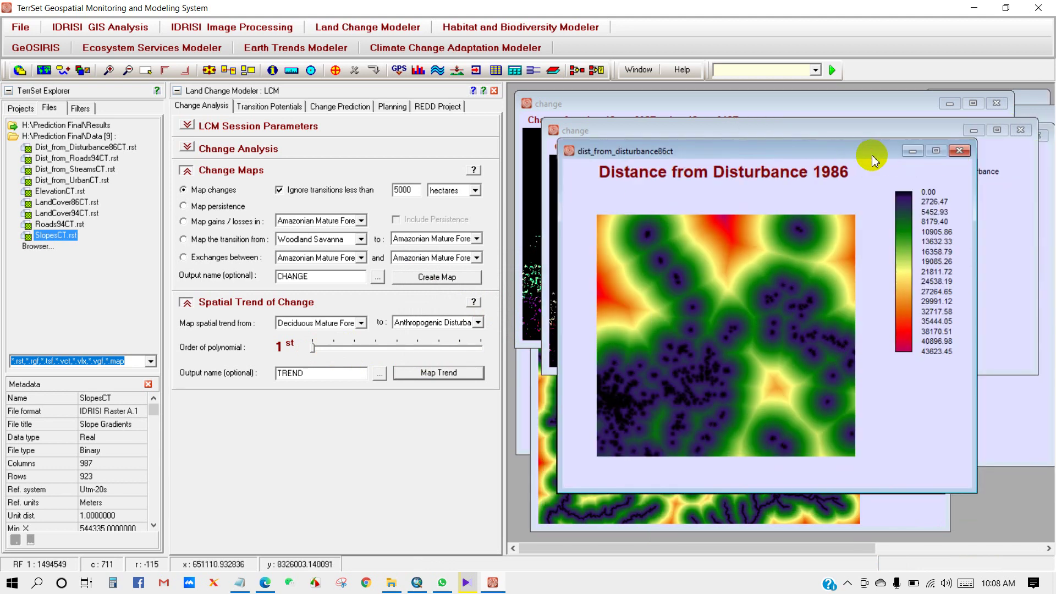
click(959, 150)
drag(1001, 121, 767, 201)
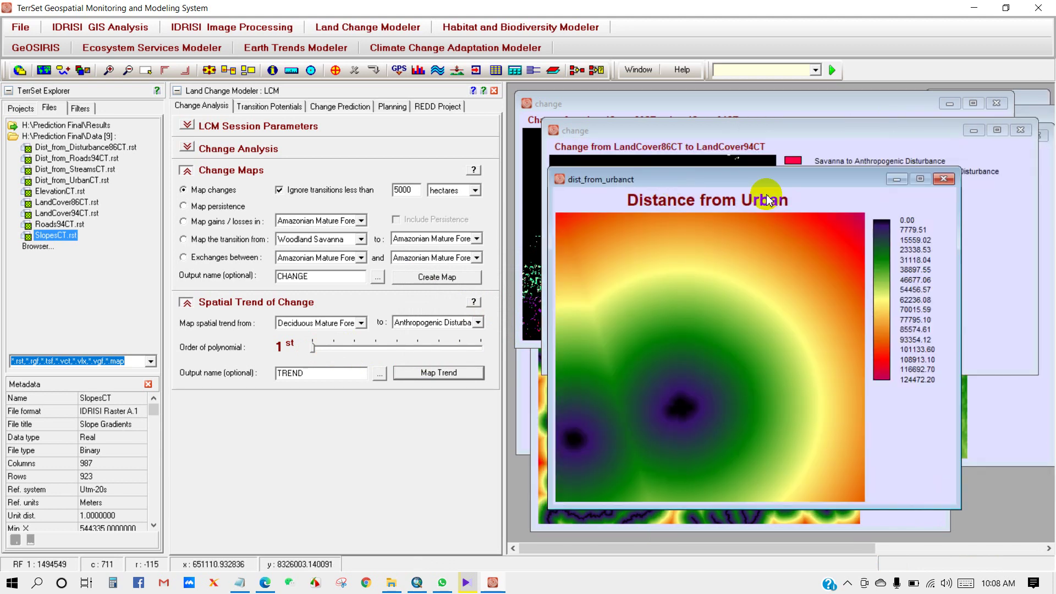
click(944, 179)
- Close the remaining maps: both land cover images, elevation, distance from streams and both change maps
drag(975, 112, 862, 144)
drag(694, 159, 694, 159)
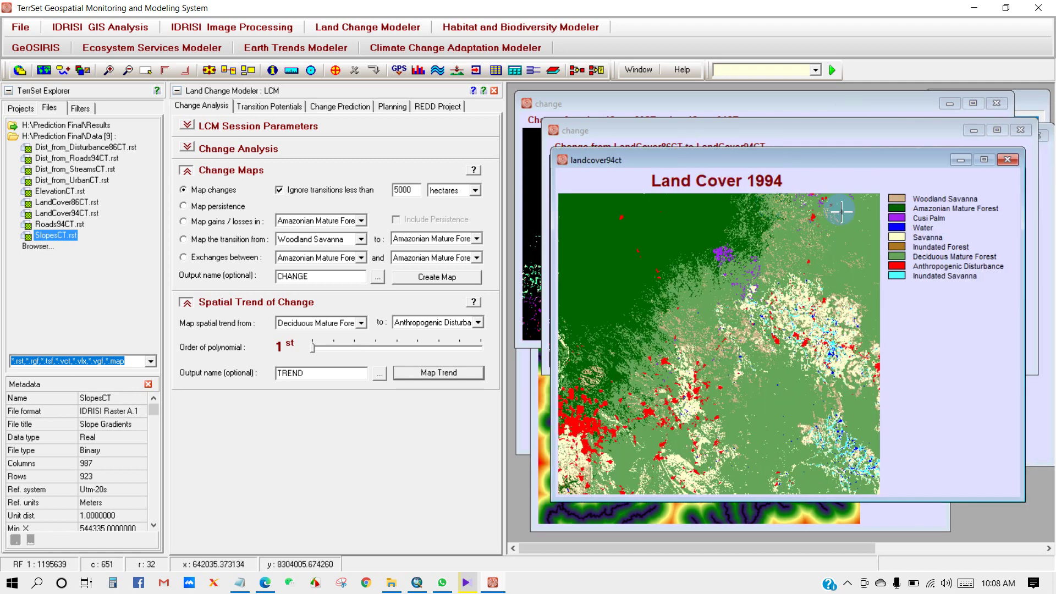
click(1007, 159)
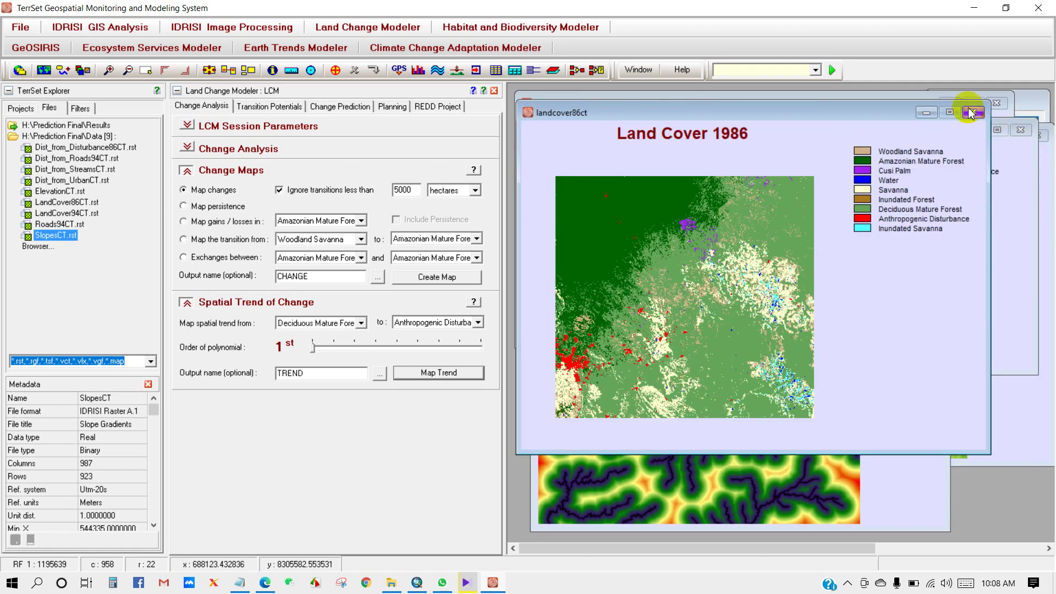
click(972, 112)
click(1030, 135)
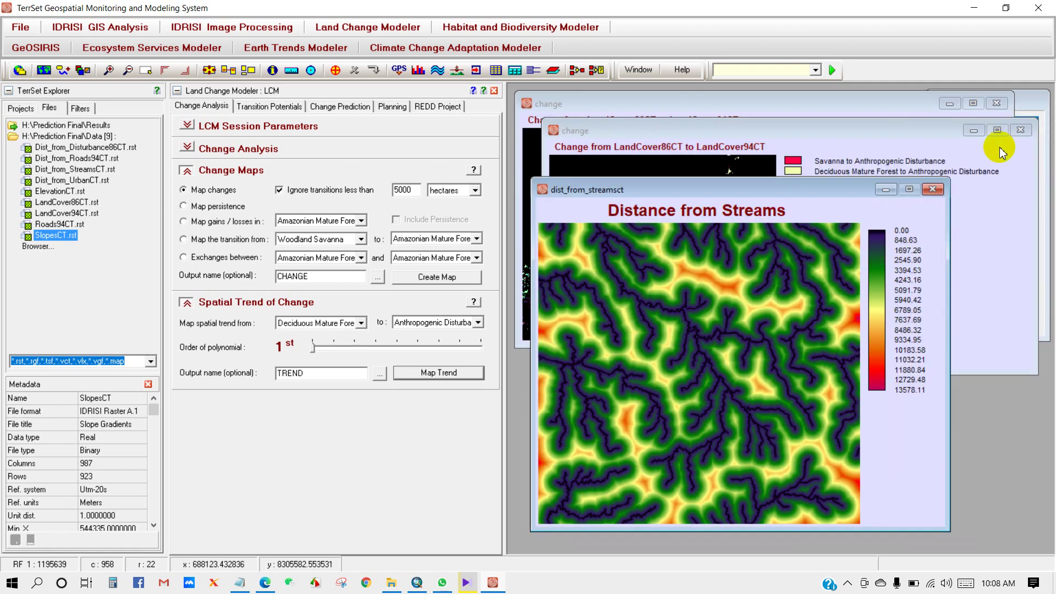
click(932, 189)
click(996, 103)
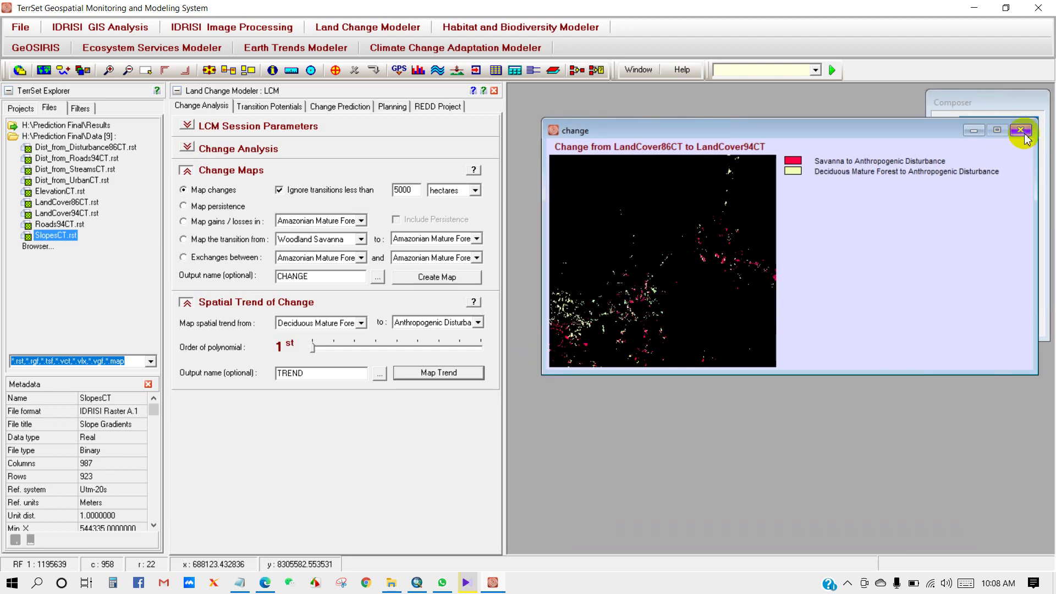
click(1021, 130)
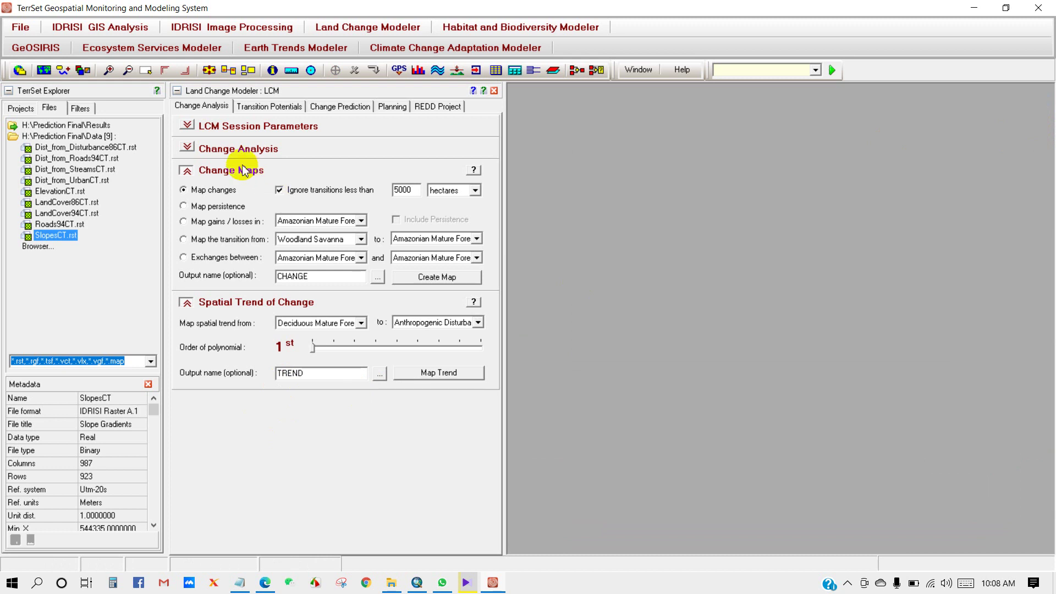
- Examine the graph of gains and losses by category between 1986 and 1994 and collapse the spatial trend settings
click(187, 146)
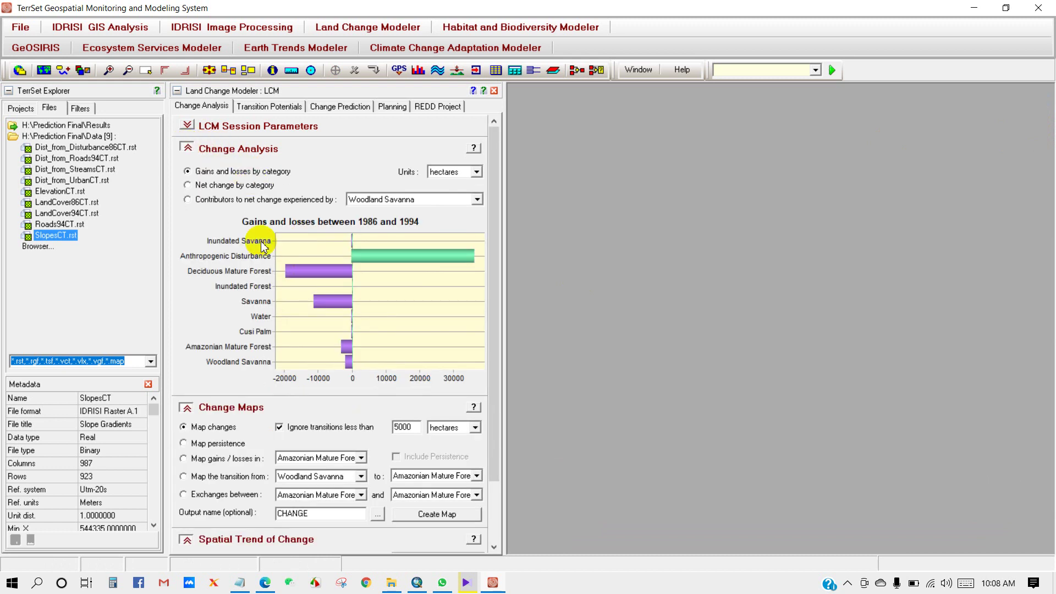
click(187, 147)
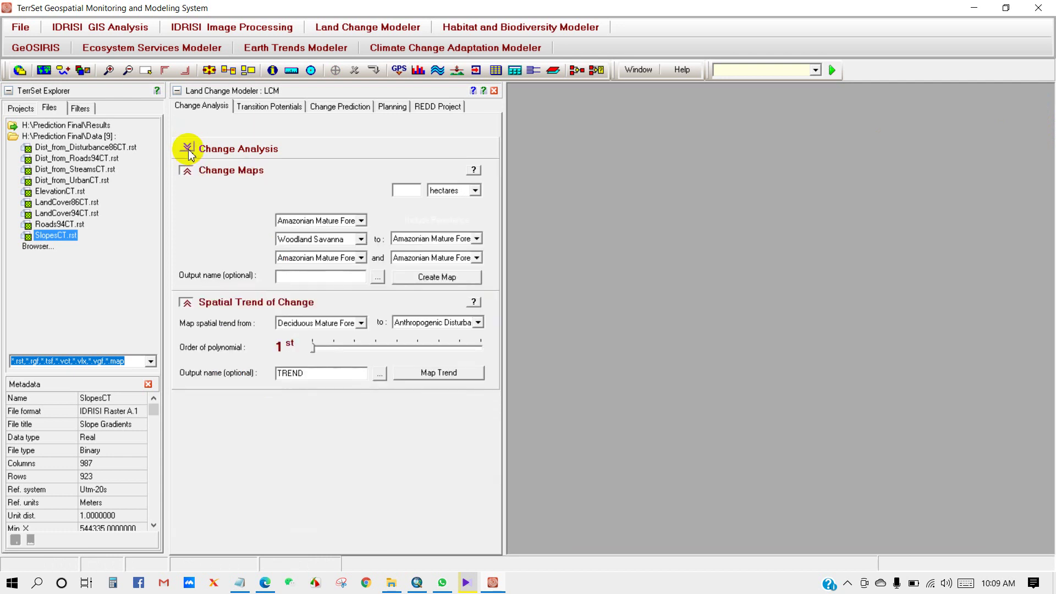
click(187, 303)
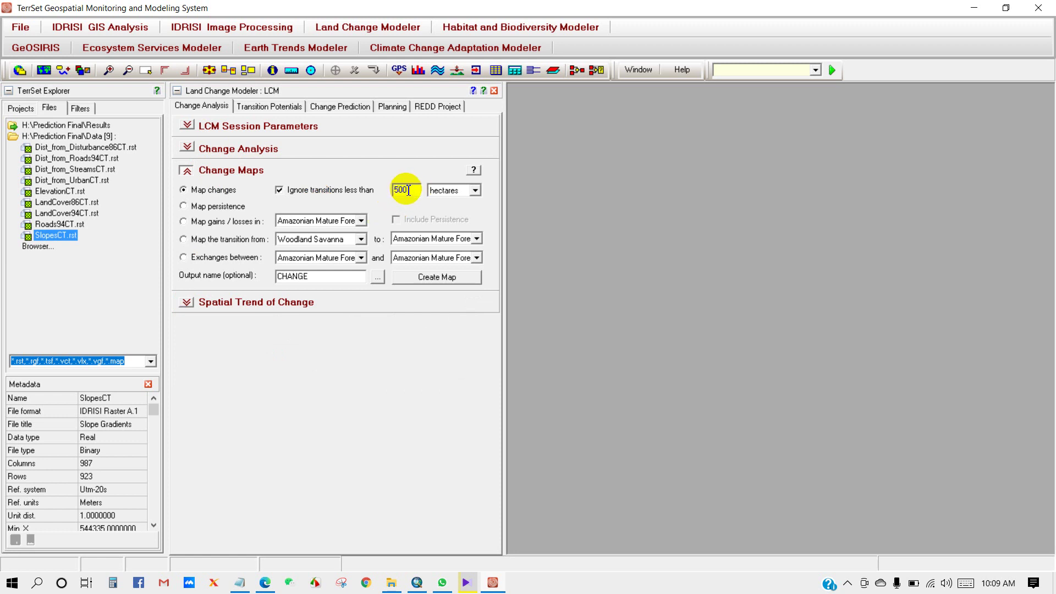
- Map the land cover changes while ignoring transitions of less than 500 hectares, overwriting the CHANGE output
click(277, 191)
click(429, 278)
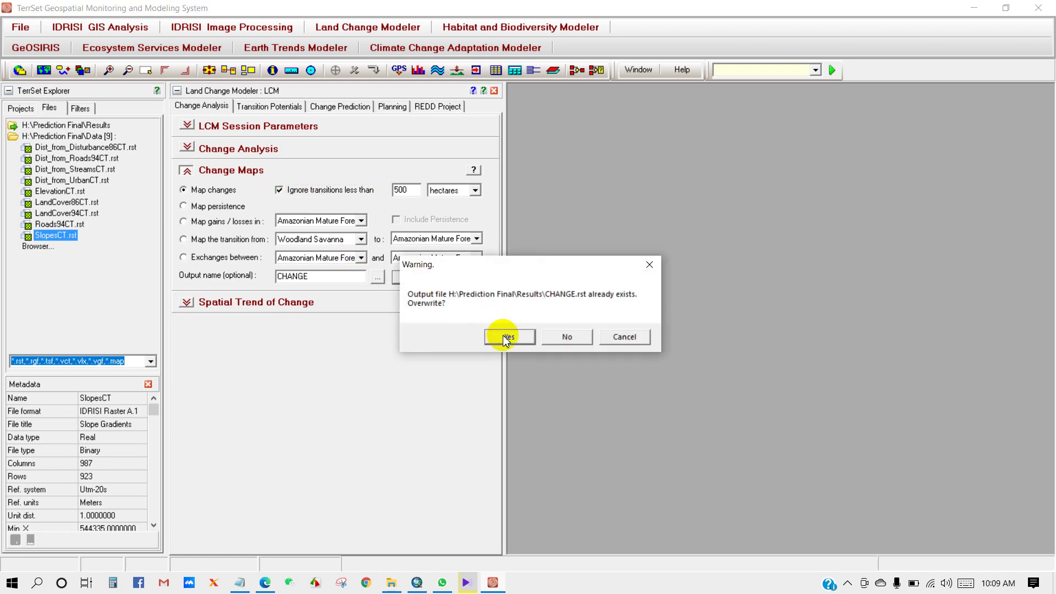
click(505, 336)
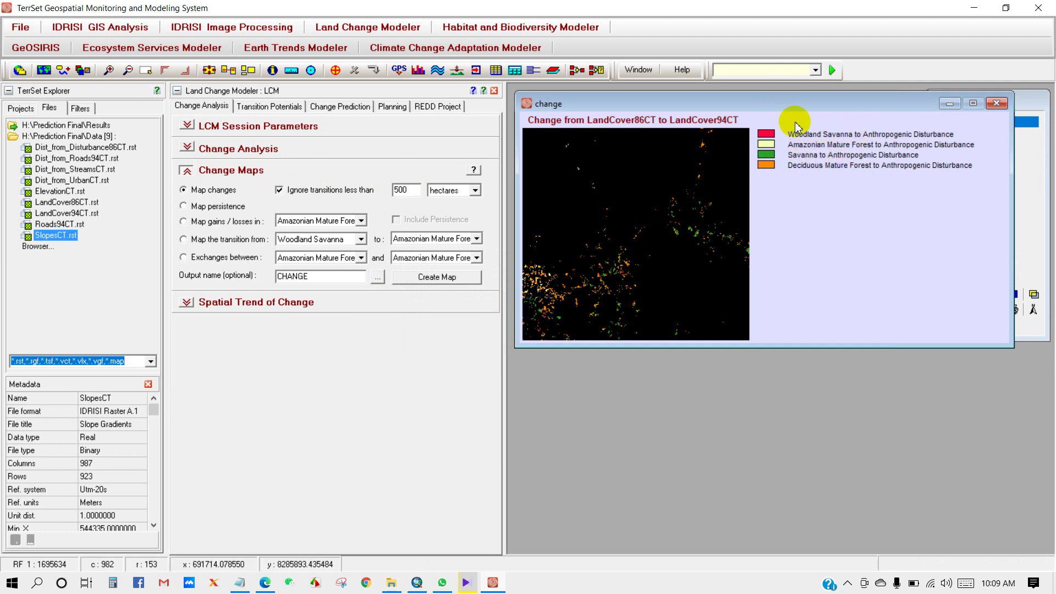
click(629, 245)
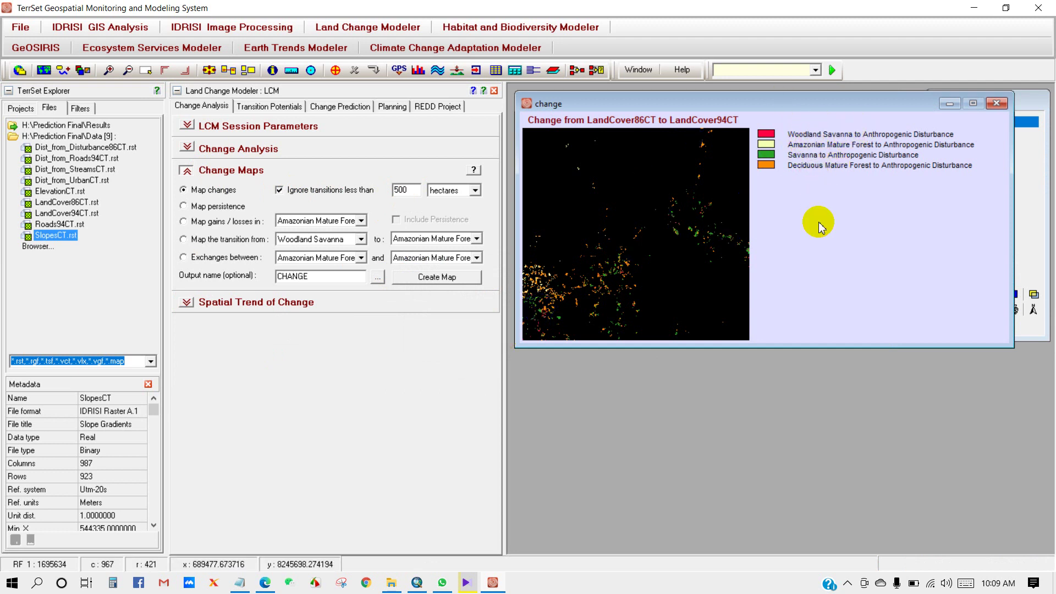
- Show the transition sub-models' status and rename the Woodland Savanna transition's sub-model as Aanthropogenic_disturbance
click(262, 109)
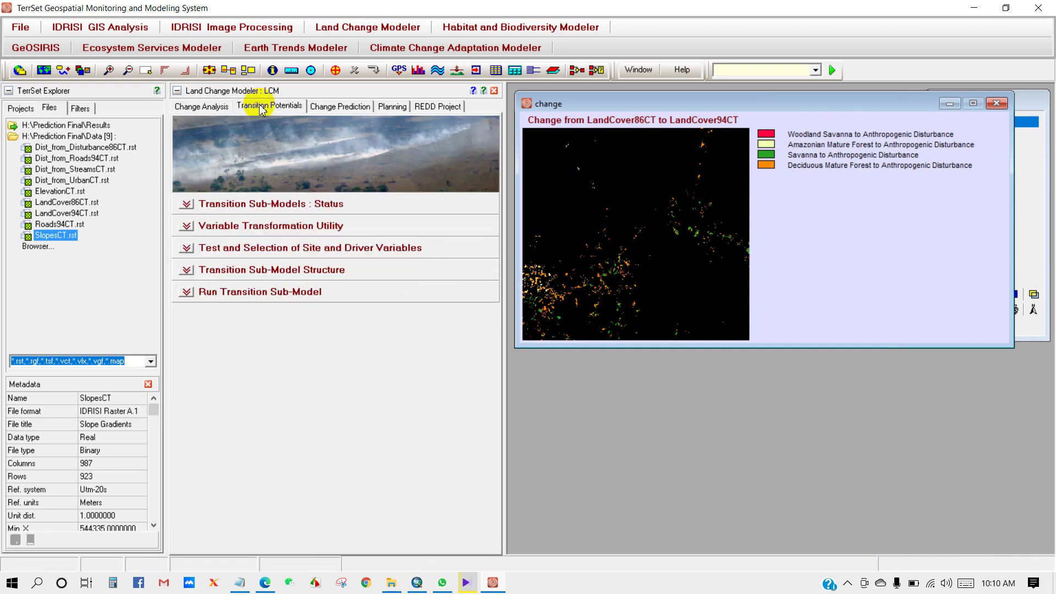
click(187, 204)
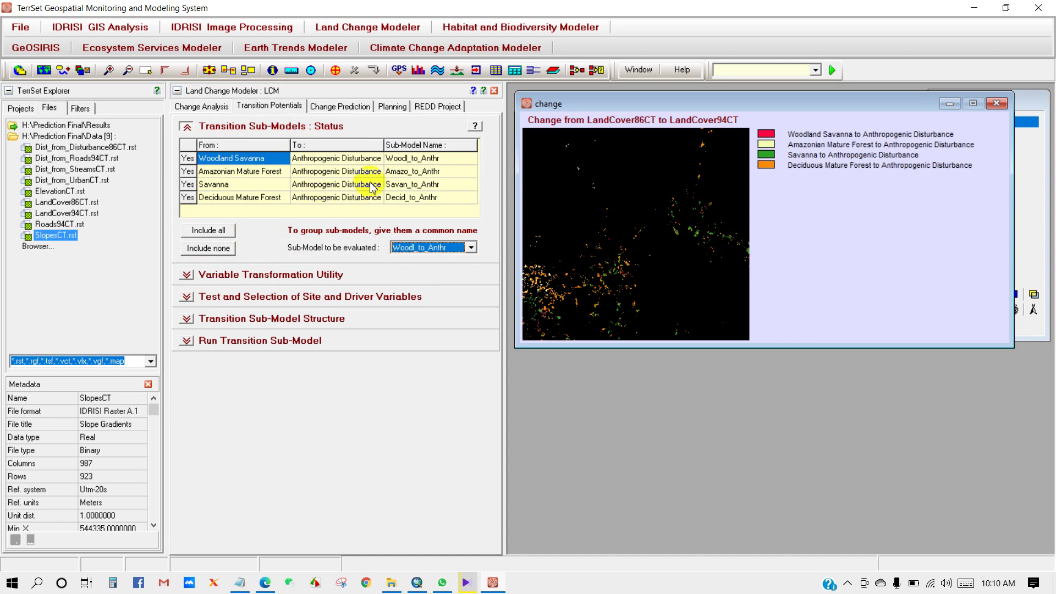
click(445, 159)
drag(446, 159, 392, 158)
text(Aanthropogenic distur)
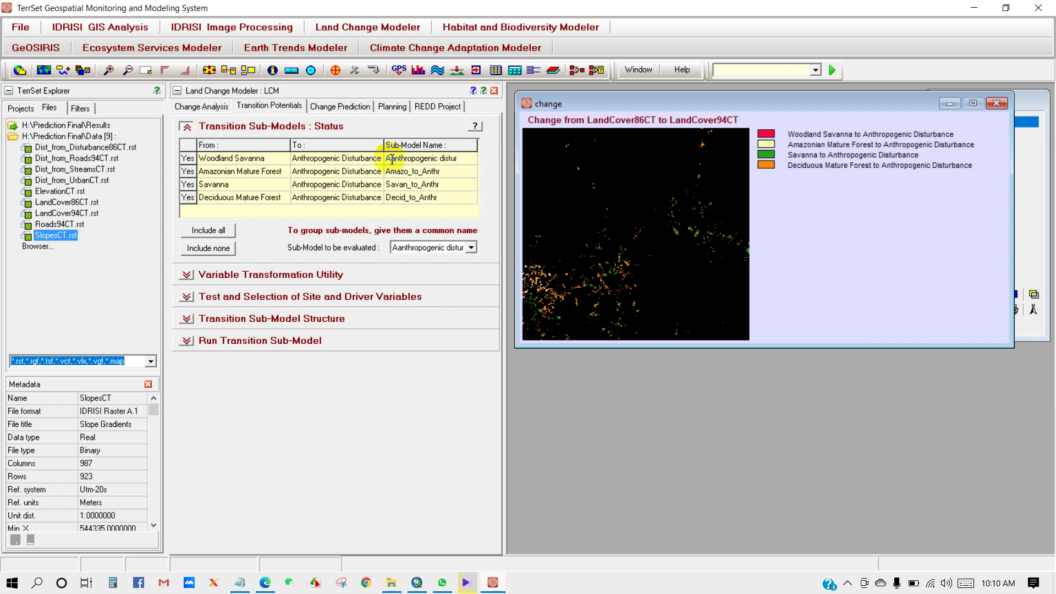
- Give the Amazonian Mature Forest, Savanna and Deciduous Mature Forest transitions the common sub-model name Aanthropogenic_disturbance
click(440, 171)
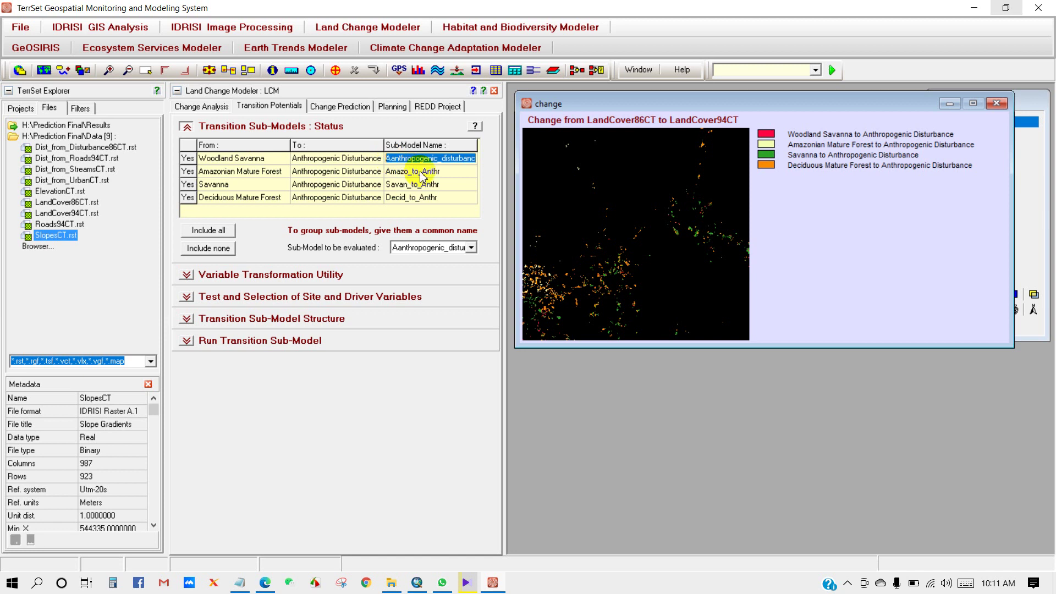
drag(451, 169, 390, 171)
text(Aanthropogenic_disturbance)
click(440, 184)
drag(445, 184, 389, 184)
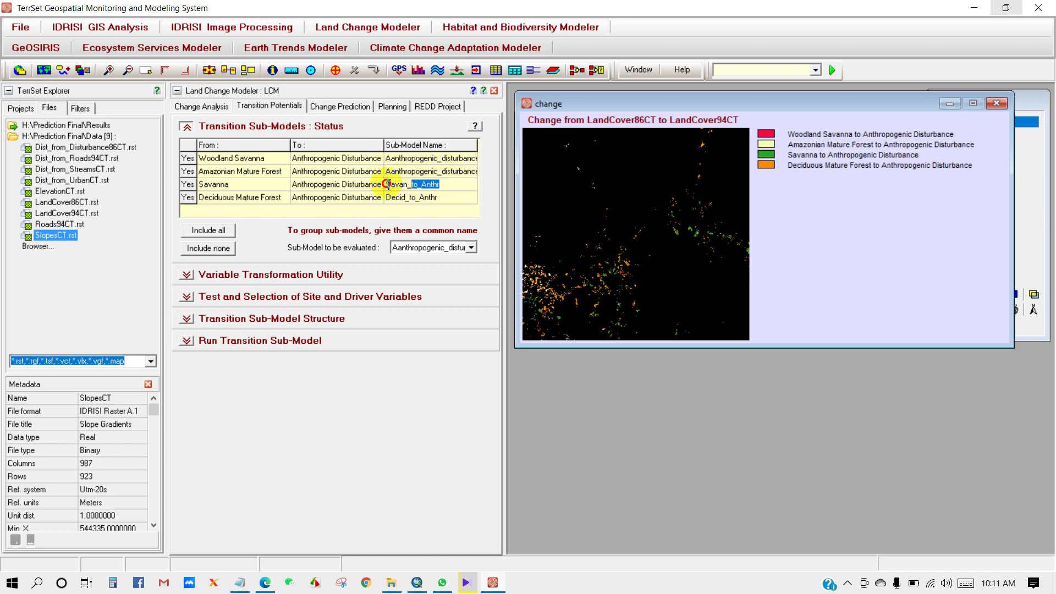
text(Aanthropogenic_disturbance)
click(434, 198)
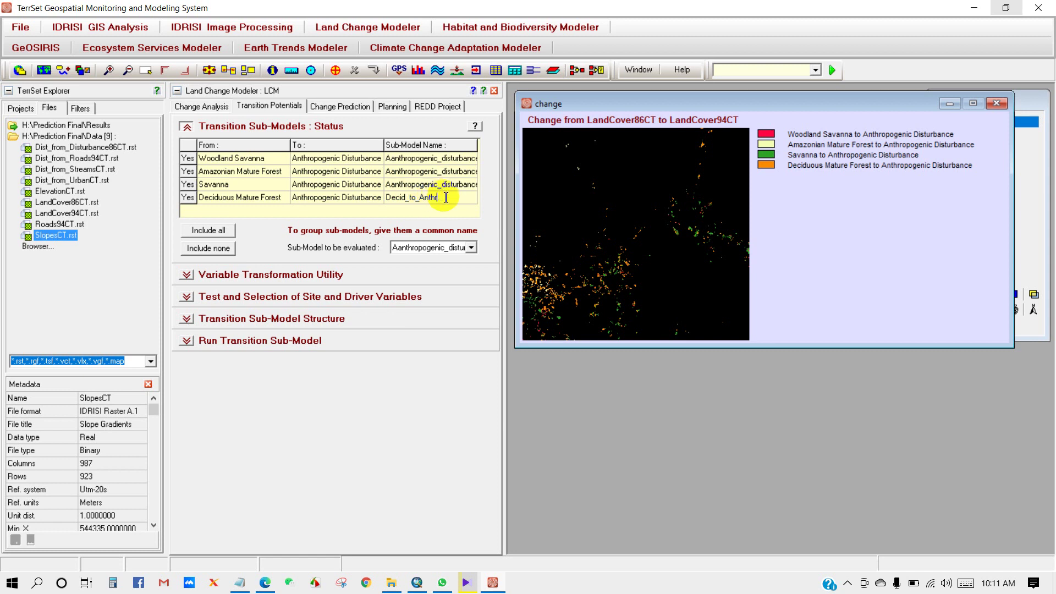
drag(435, 198, 383, 202)
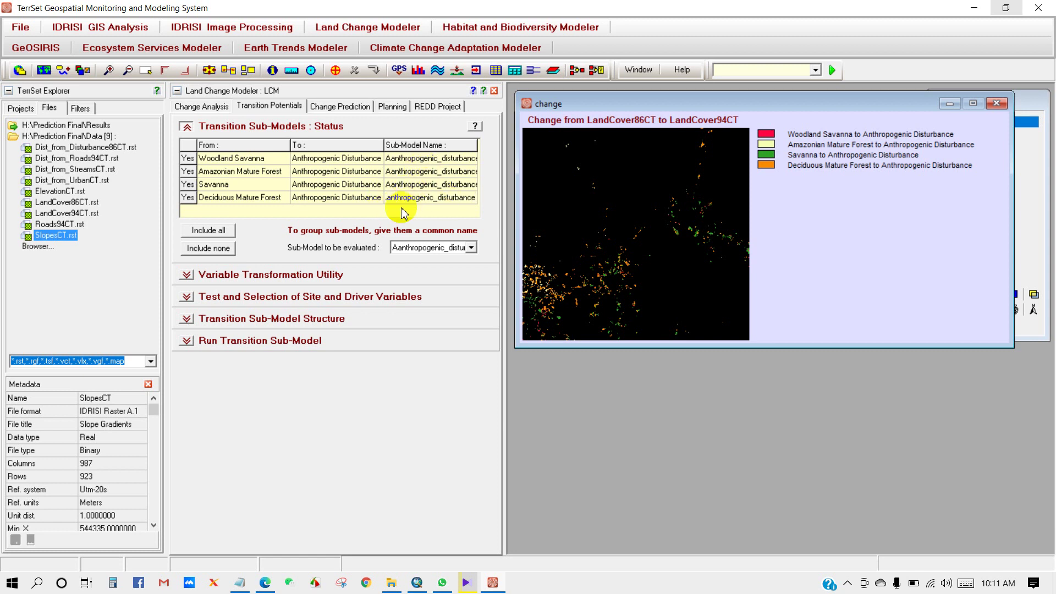
- Choose Aanthropogenic_disturbance as the sub-model to evaluate and open the transition sub-model structure
click(471, 248)
click(466, 260)
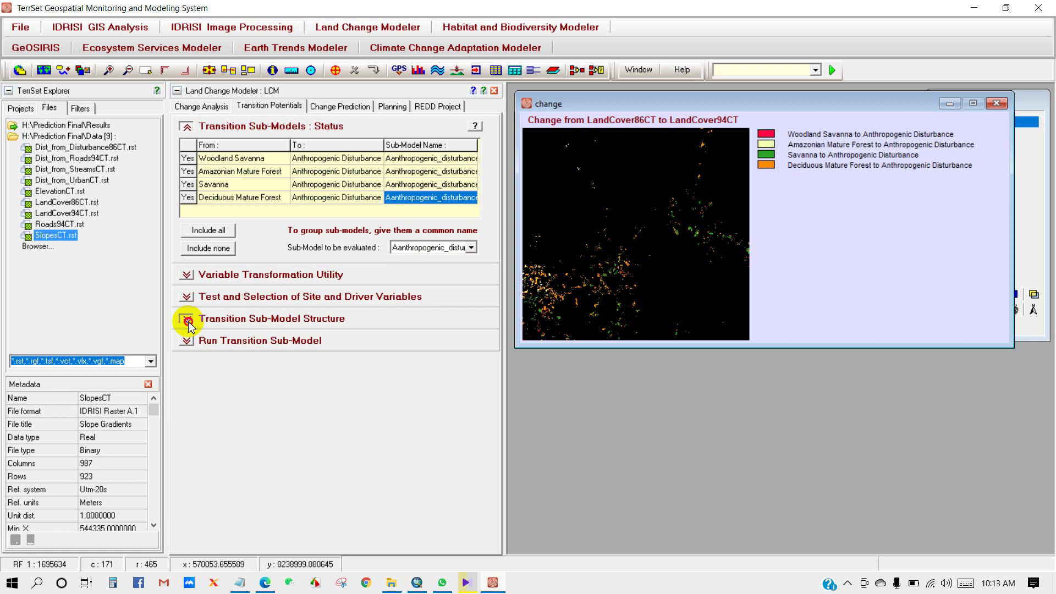
click(187, 320)
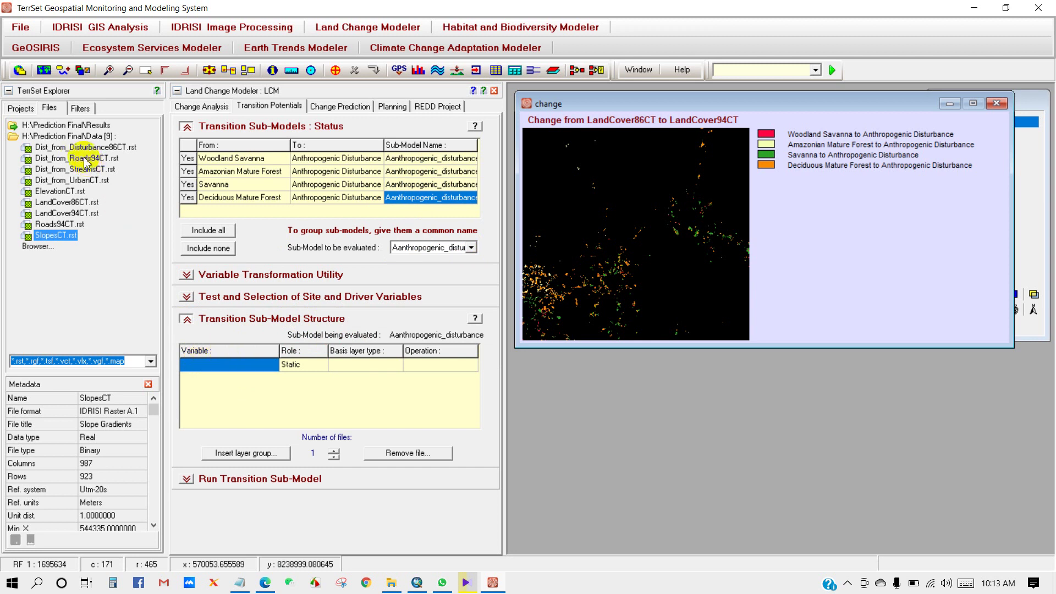
- Try the Dynamic role for the empty variable row and return it to Static
click(300, 365)
click(322, 365)
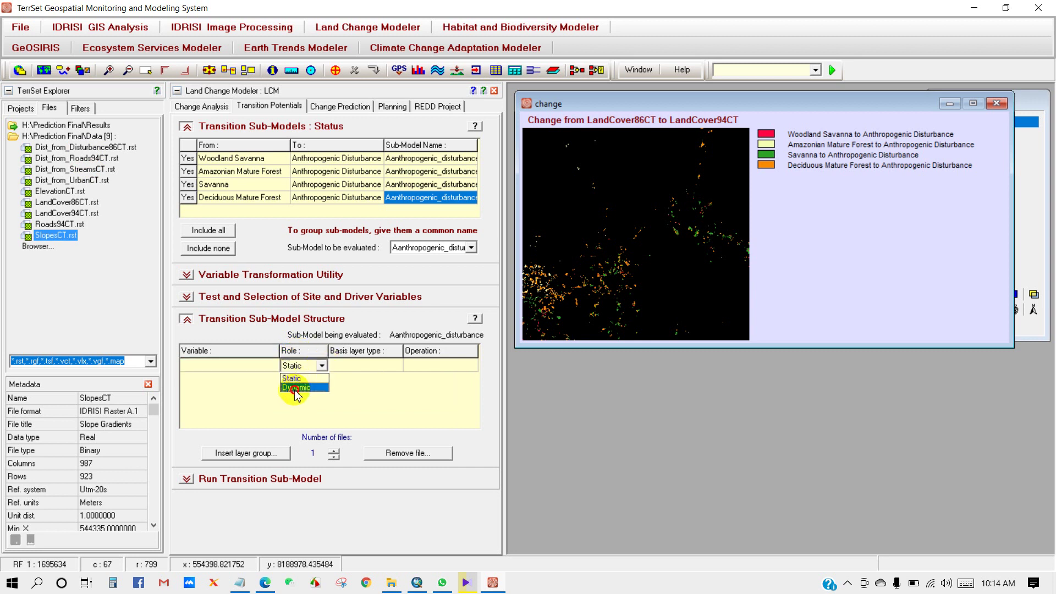
click(296, 387)
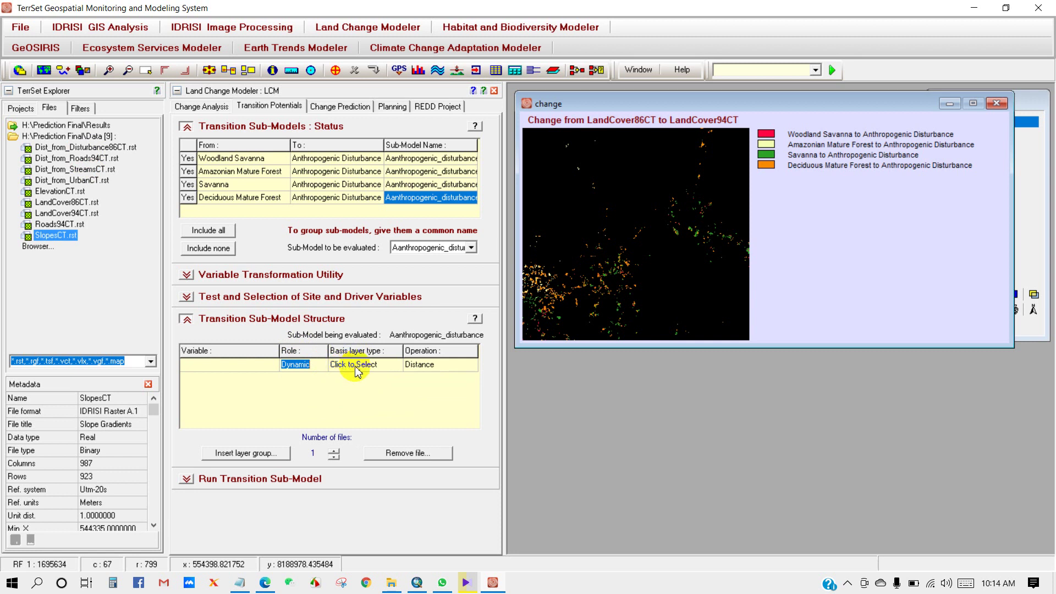
click(322, 364)
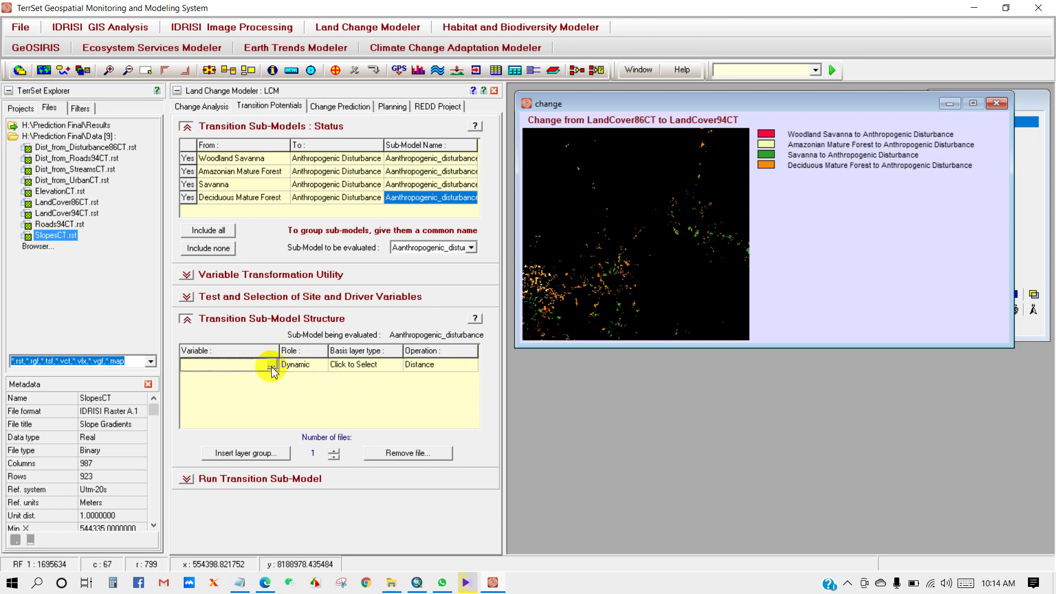
click(318, 367)
click(319, 366)
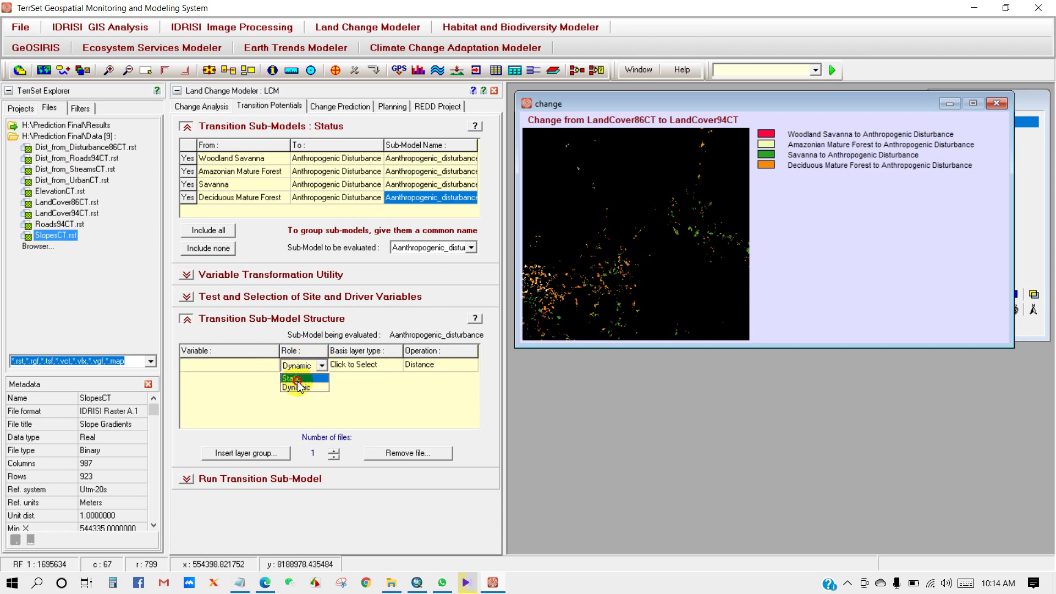
click(299, 385)
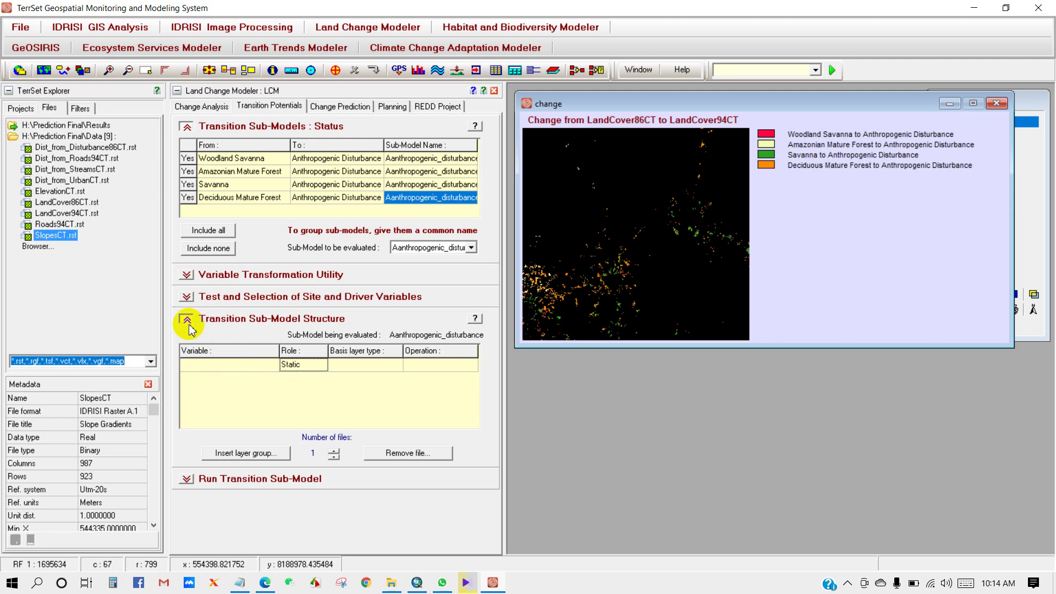
- Display the maps of distance from disturbance 1986, distance from roads 1994 and distance from urban, spreading them apart
click(99, 148)
double_click(99, 148)
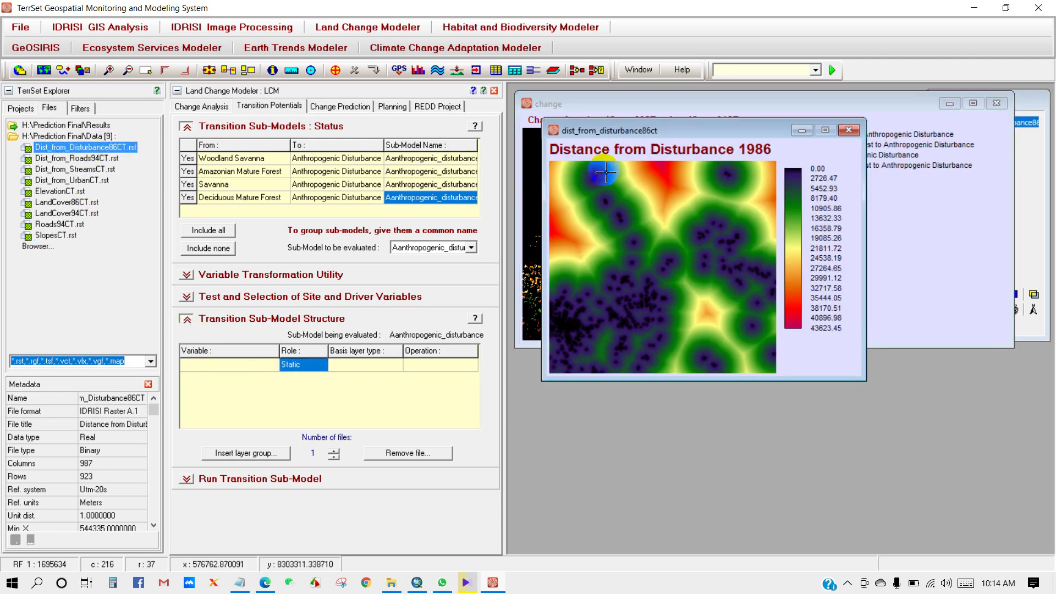
drag(629, 129, 600, 111)
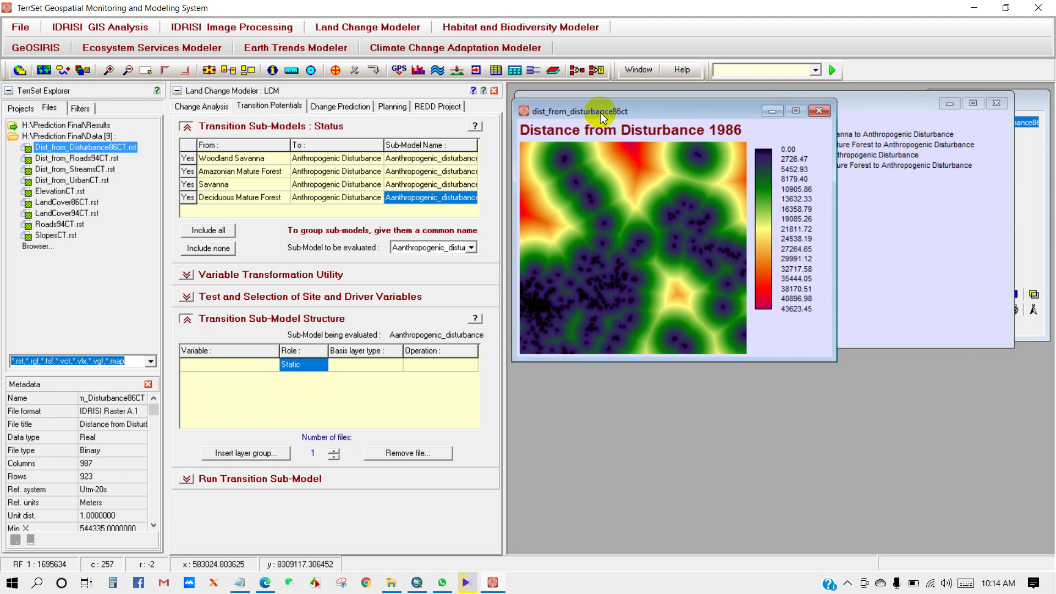
double_click(77, 158)
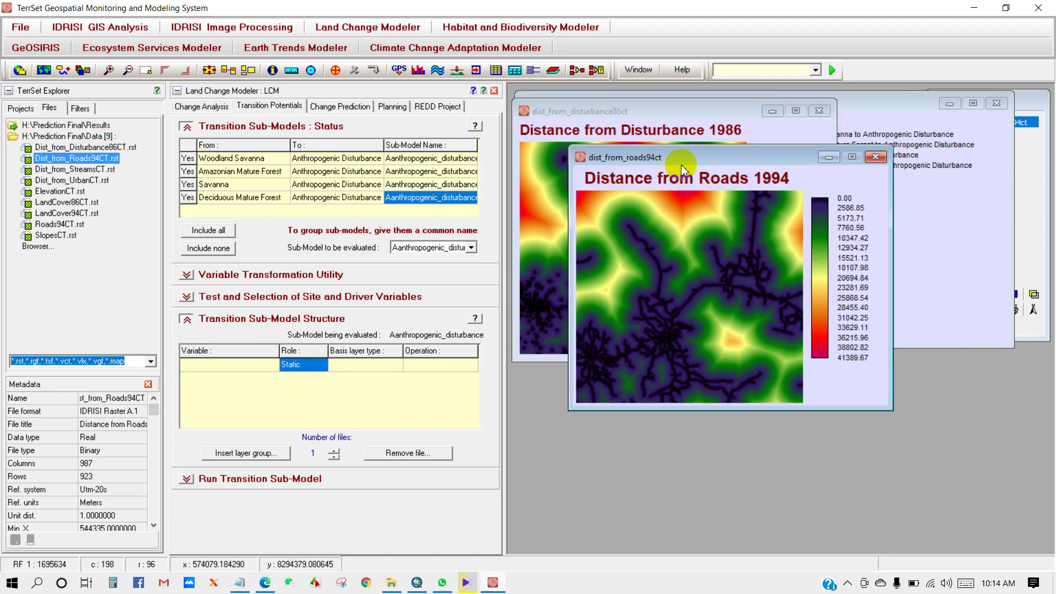
drag(682, 163, 679, 258)
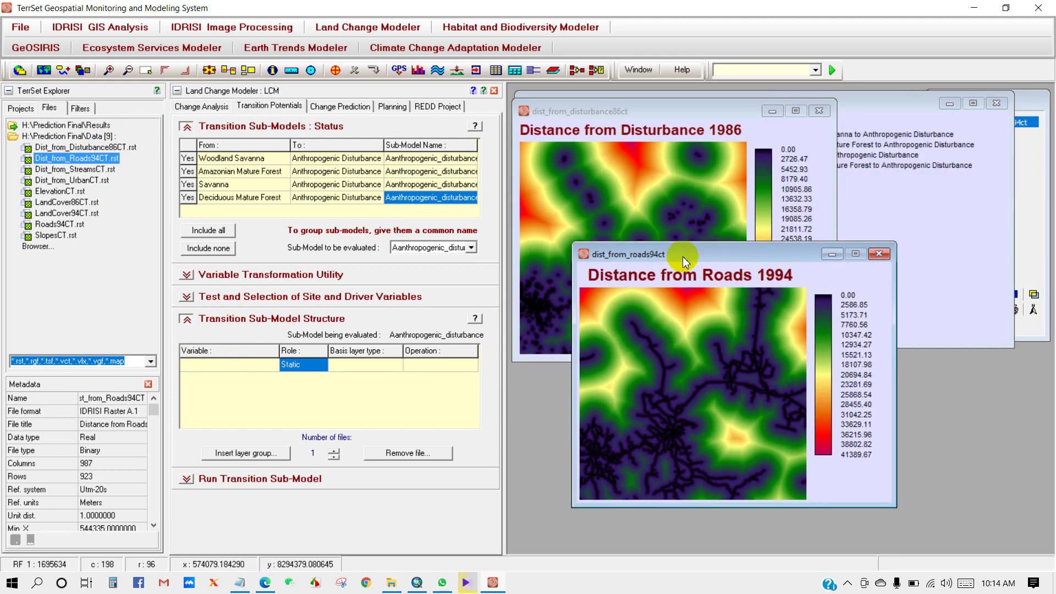
double_click(65, 181)
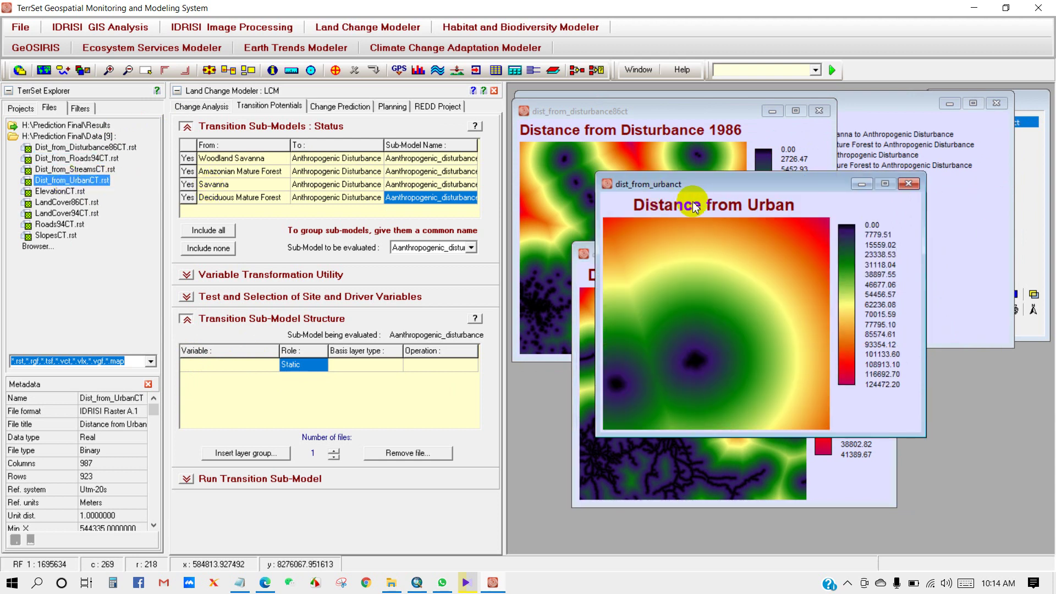
drag(715, 177, 853, 122)
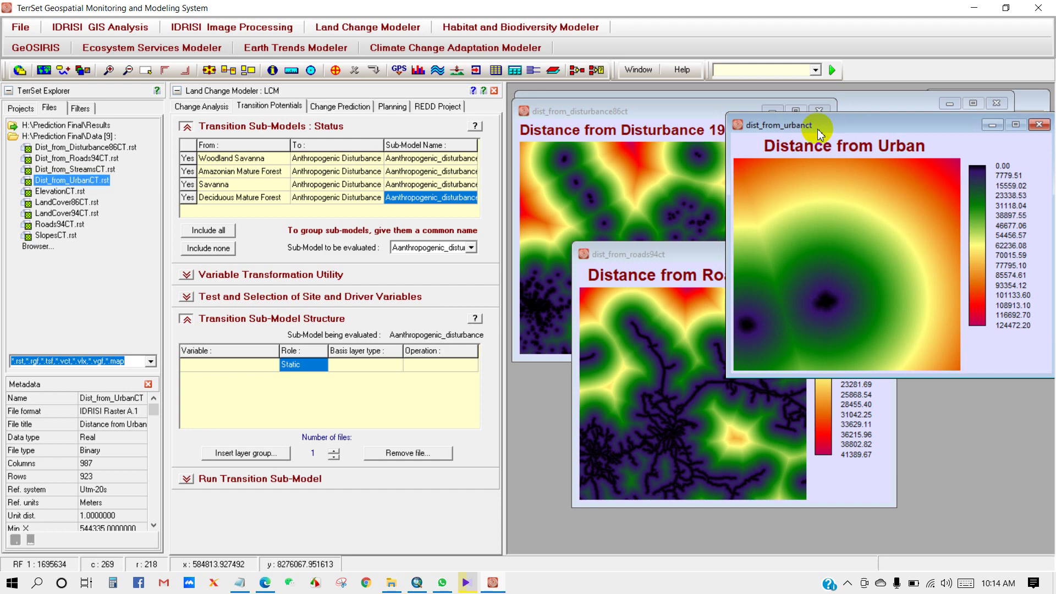
- Display the elevation, slope gradients and distance from streams maps and arrange them beside the other driver maps
double_click(54, 191)
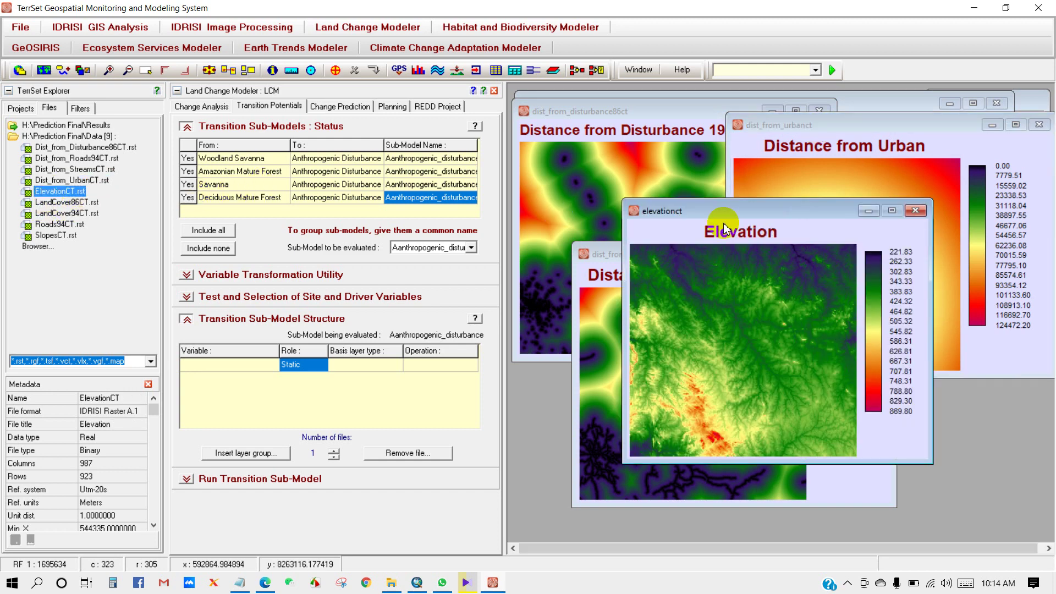
drag(731, 201, 845, 239)
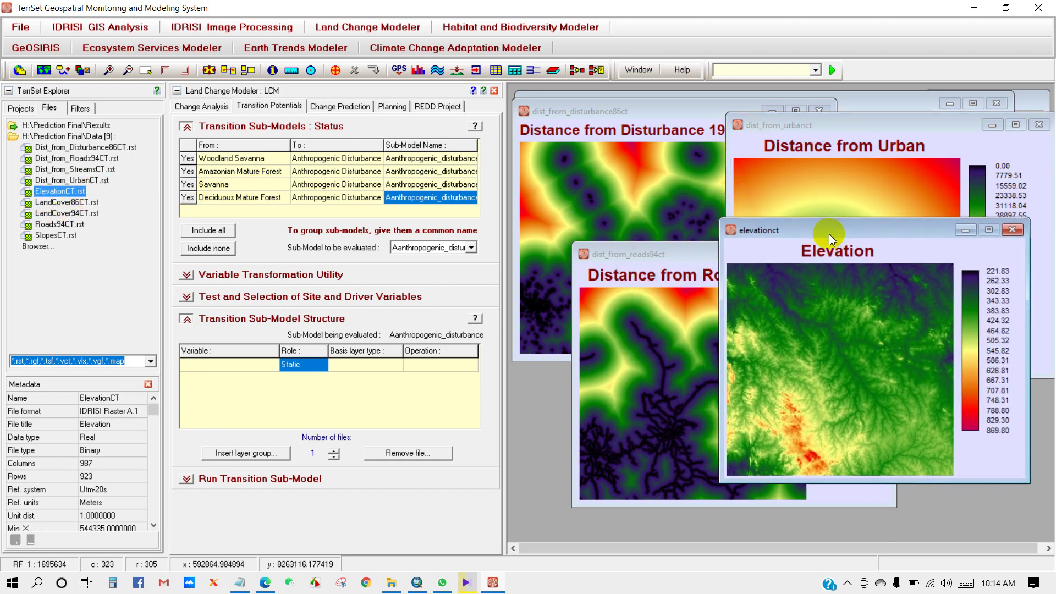
double_click(50, 237)
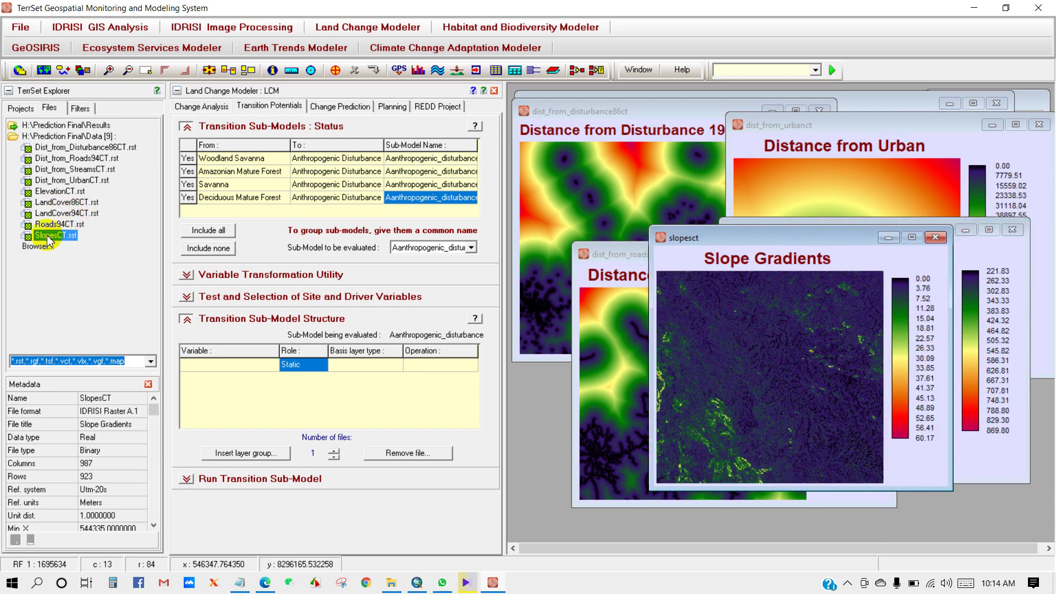
drag(836, 237, 703, 334)
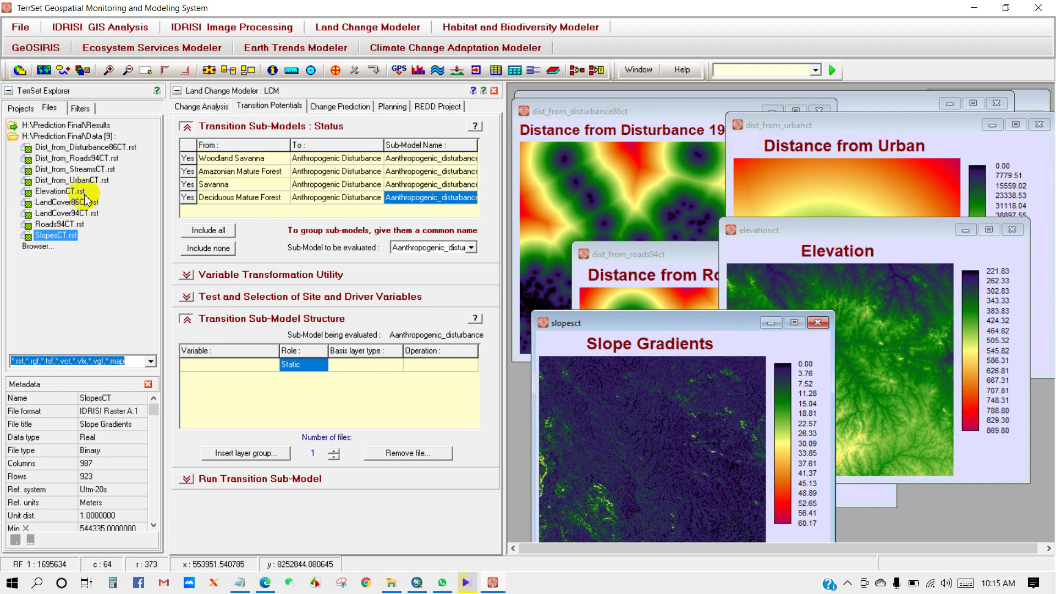
double_click(78, 169)
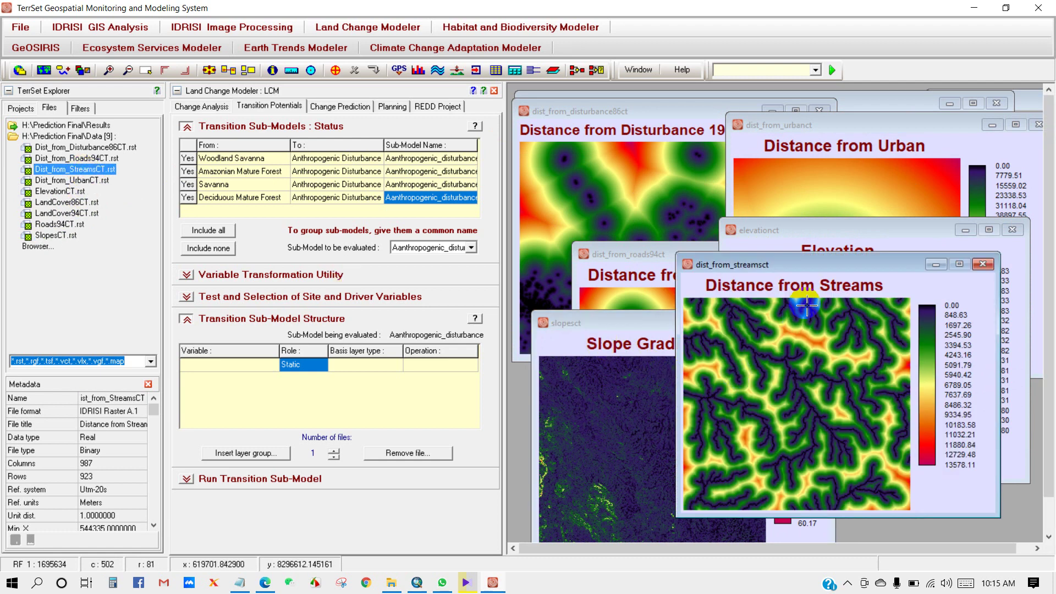
drag(821, 274, 858, 407)
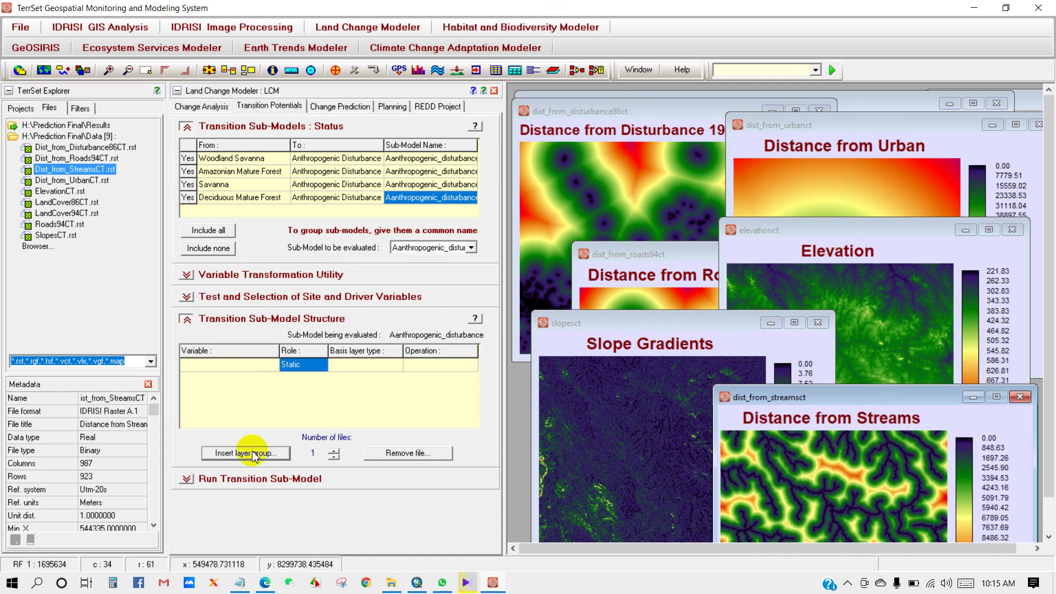
- Assign Dist_from_Disturbance86CT from the Data folder as the first driver variable of the transition sub-model
click(236, 365)
click(272, 364)
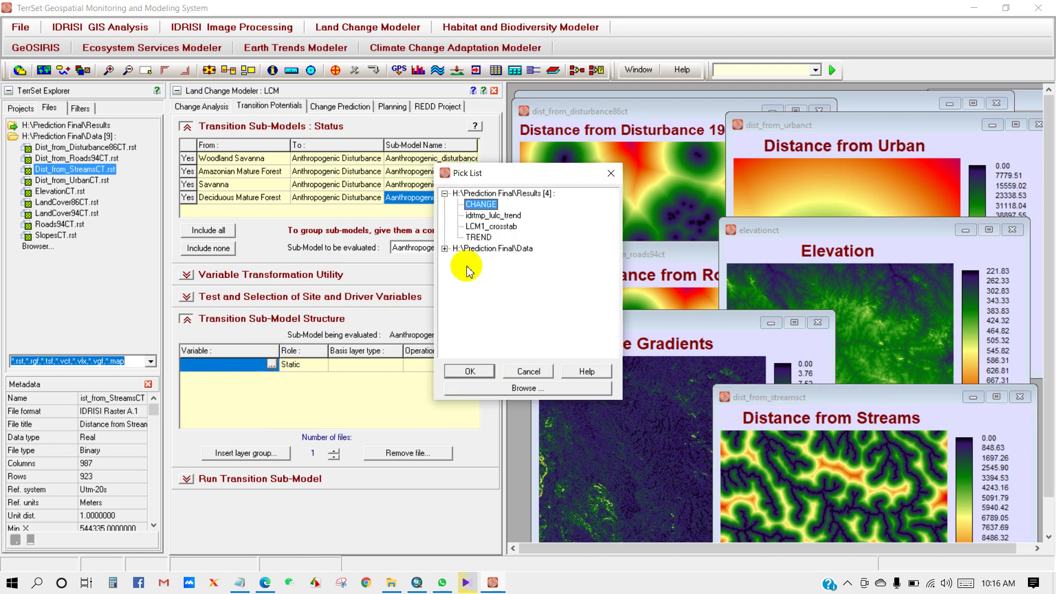
double_click(481, 249)
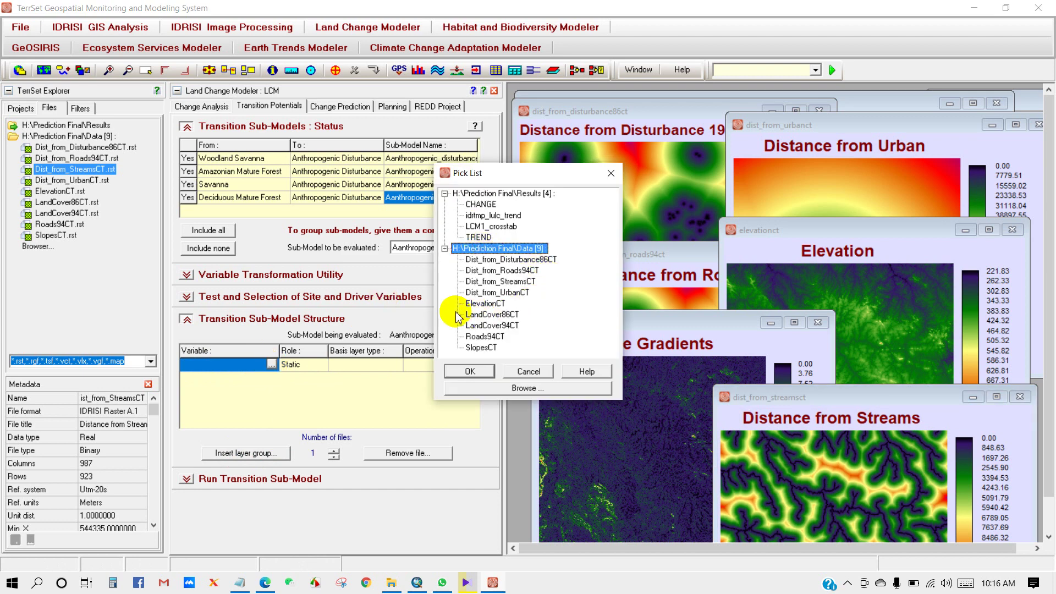
click(506, 259)
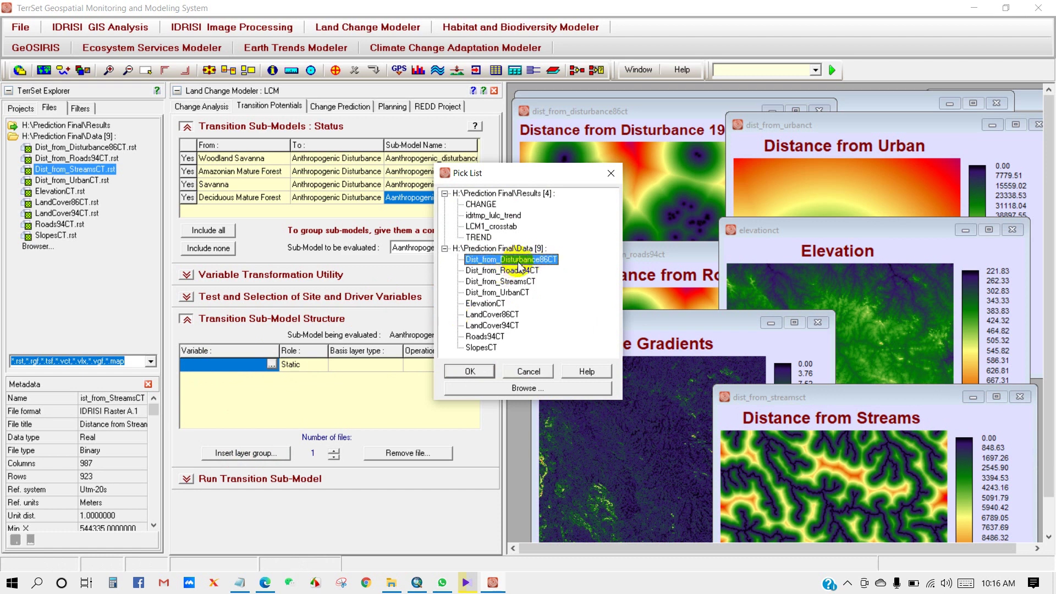
click(469, 372)
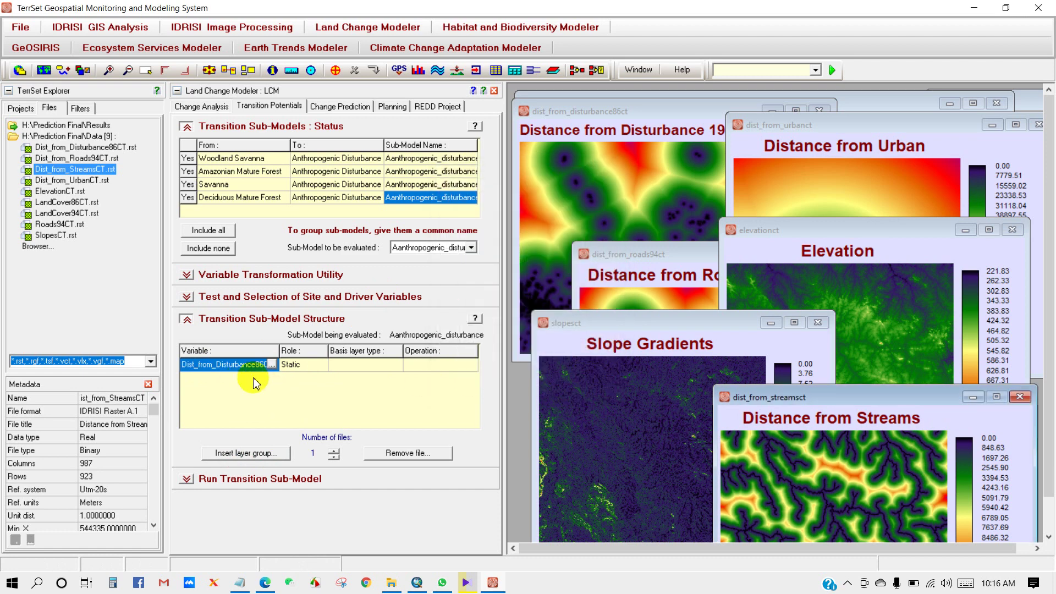
- Increase the number of driver variable files in the sub-model structure to 6
click(333, 451)
click(333, 452)
click(332, 451)
click(332, 451)
click(333, 452)
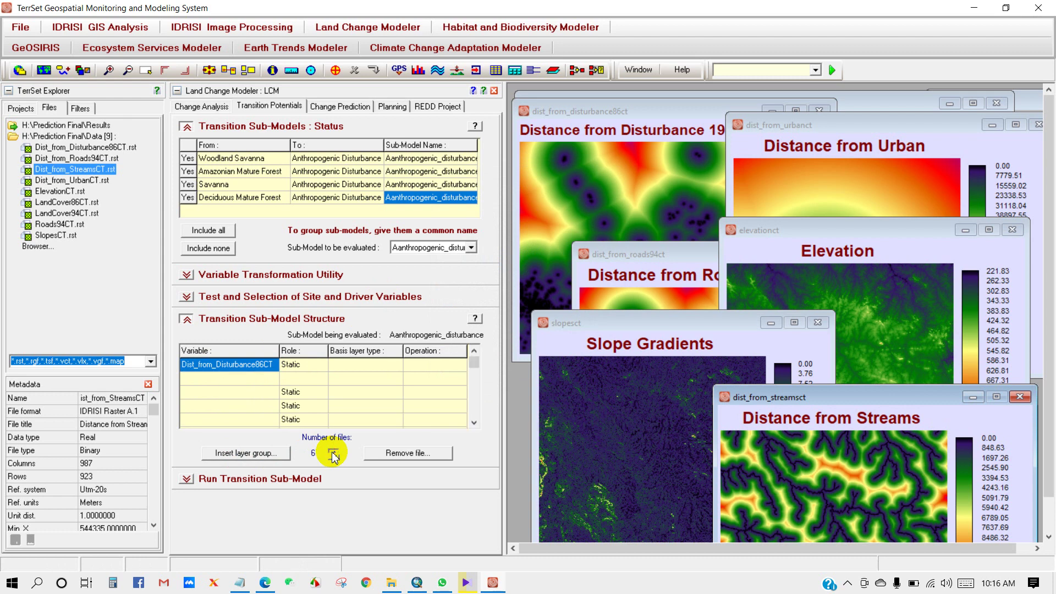
- Assign Dist_from_Roads94CT and Dist_from_StreamsCT as the second and third driver variables
click(270, 379)
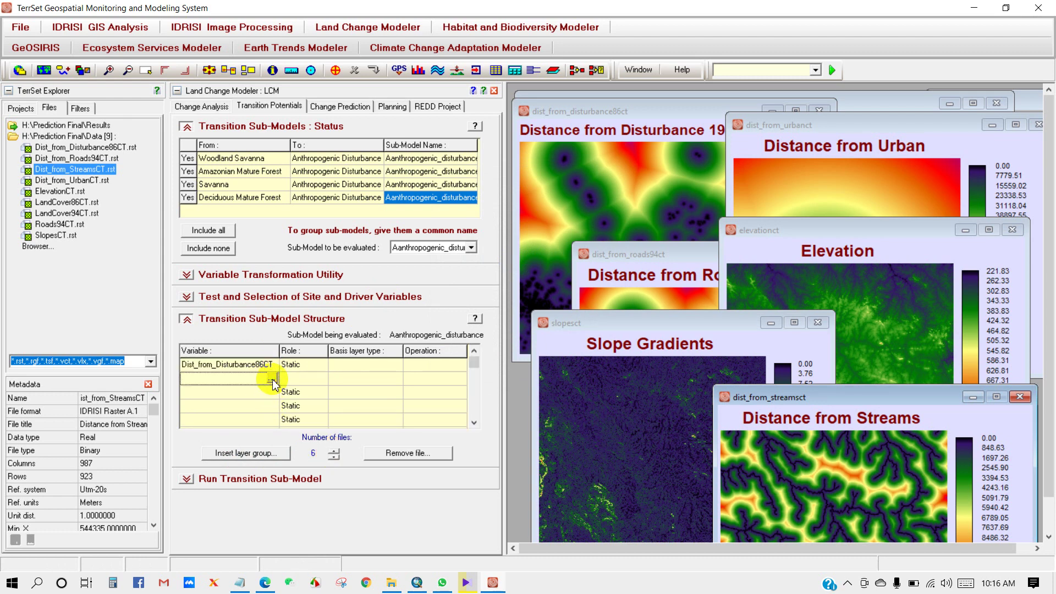
click(272, 379)
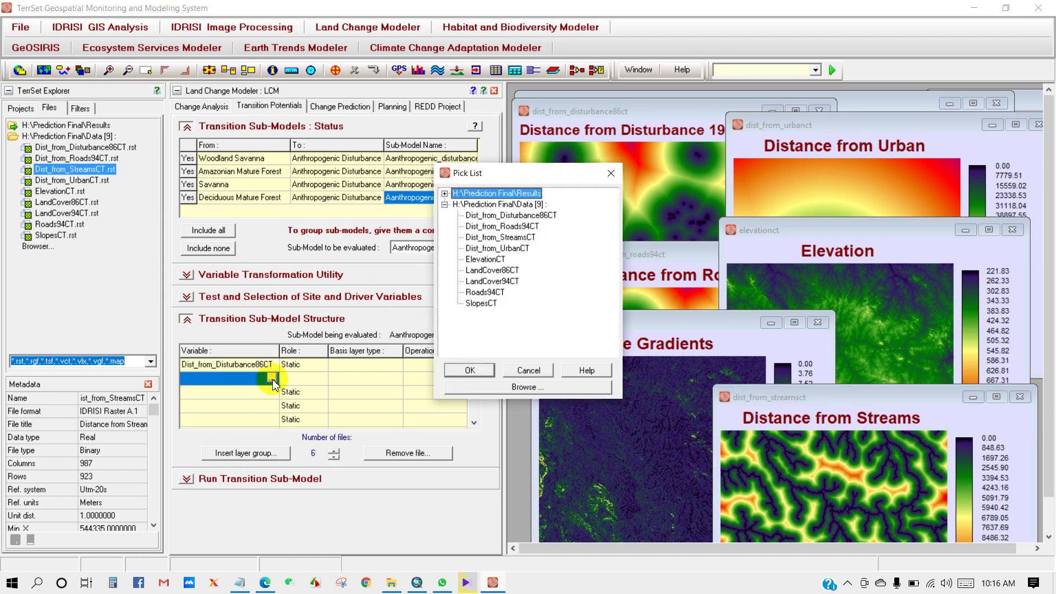
click(499, 227)
click(471, 369)
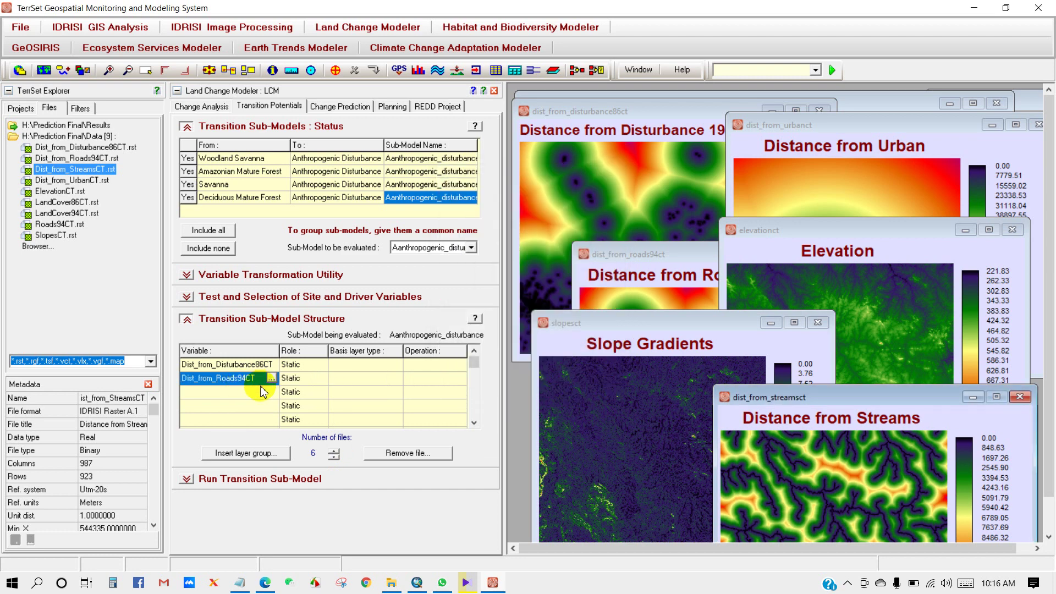
click(265, 392)
click(272, 392)
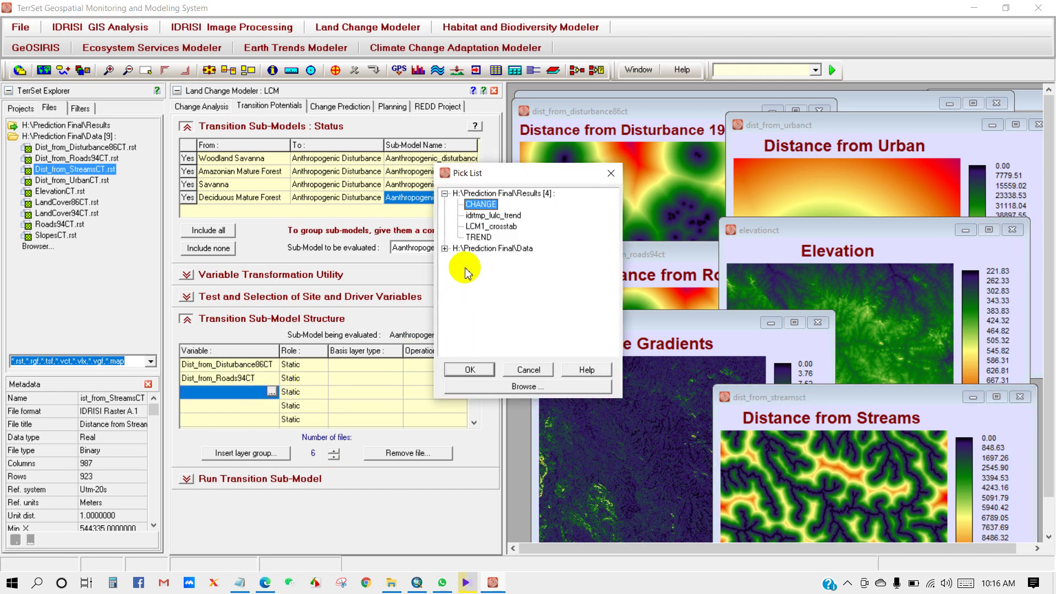
double_click(487, 248)
click(503, 281)
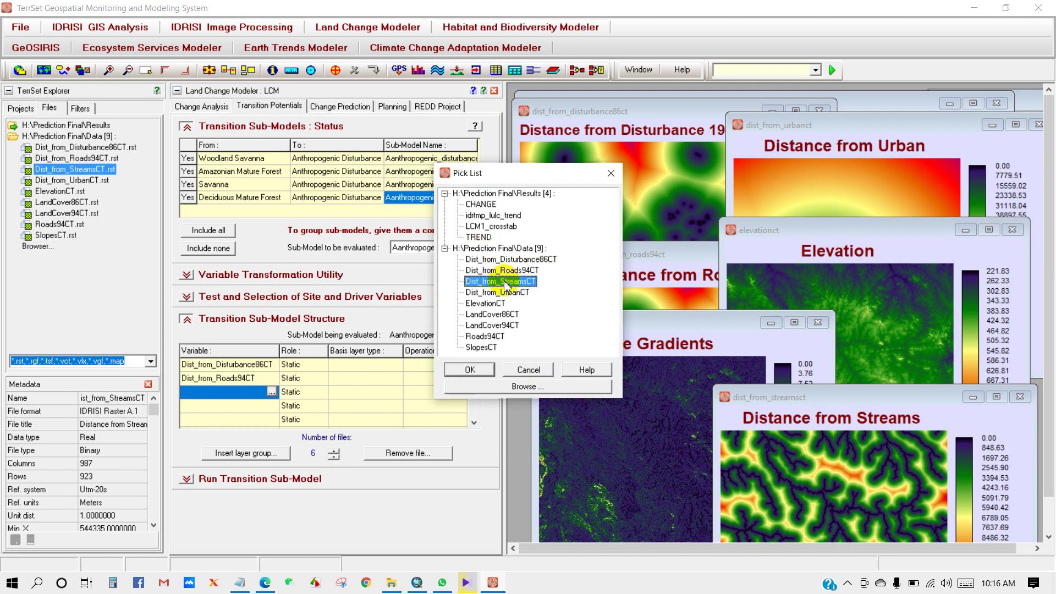
click(470, 369)
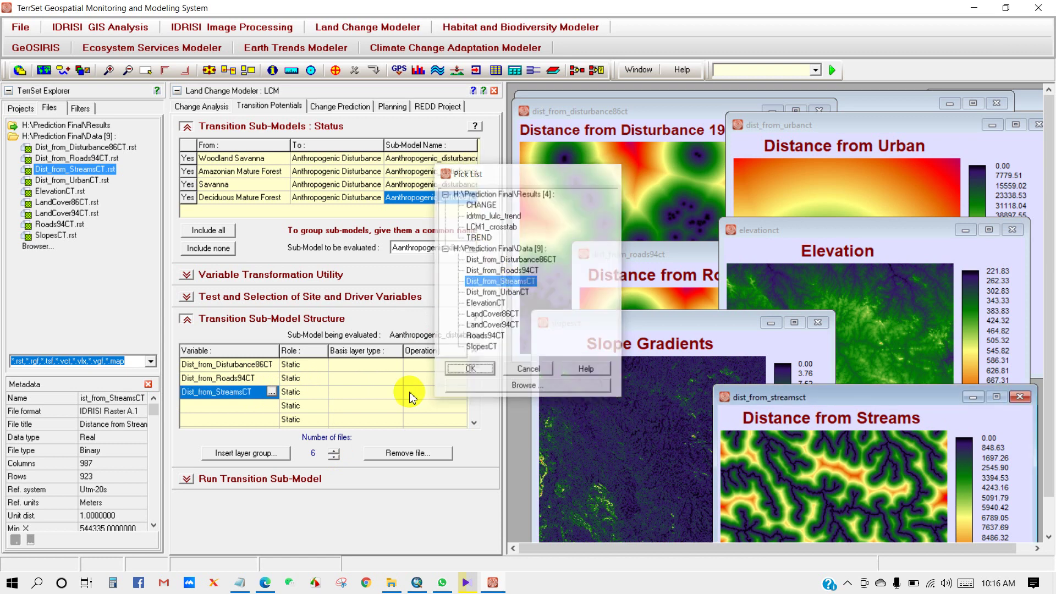
- Assign Dist_from_UrbanCT and ElevationCT as the fourth and fifth driver variables
click(250, 407)
click(272, 405)
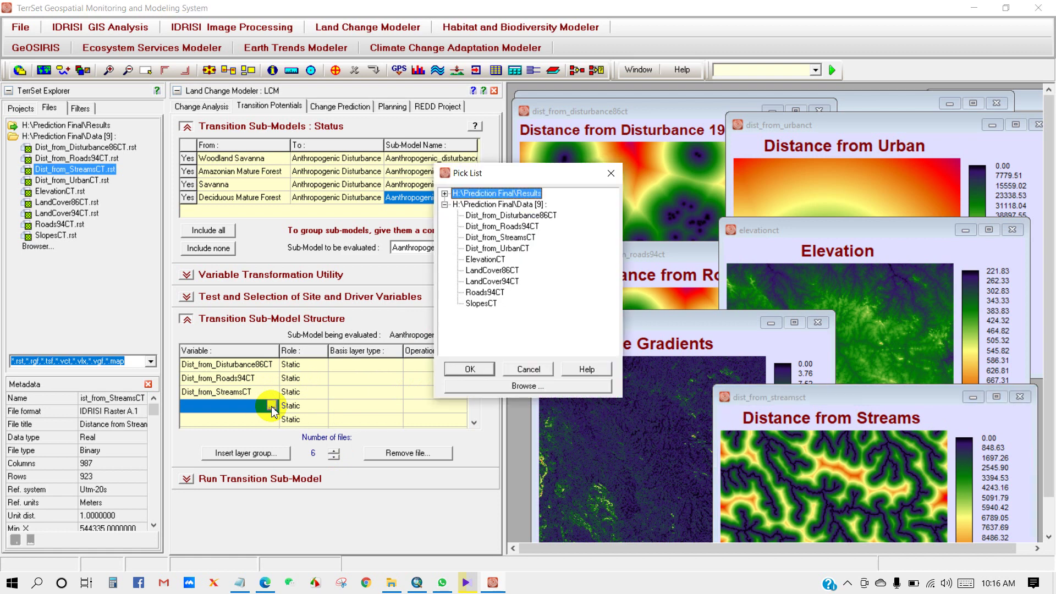
click(502, 248)
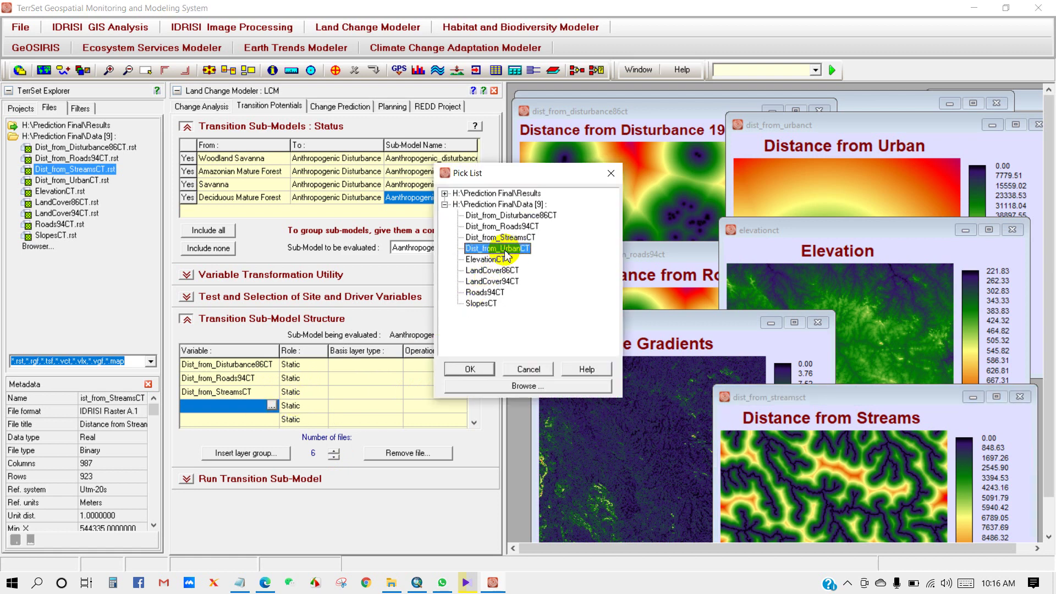
click(471, 369)
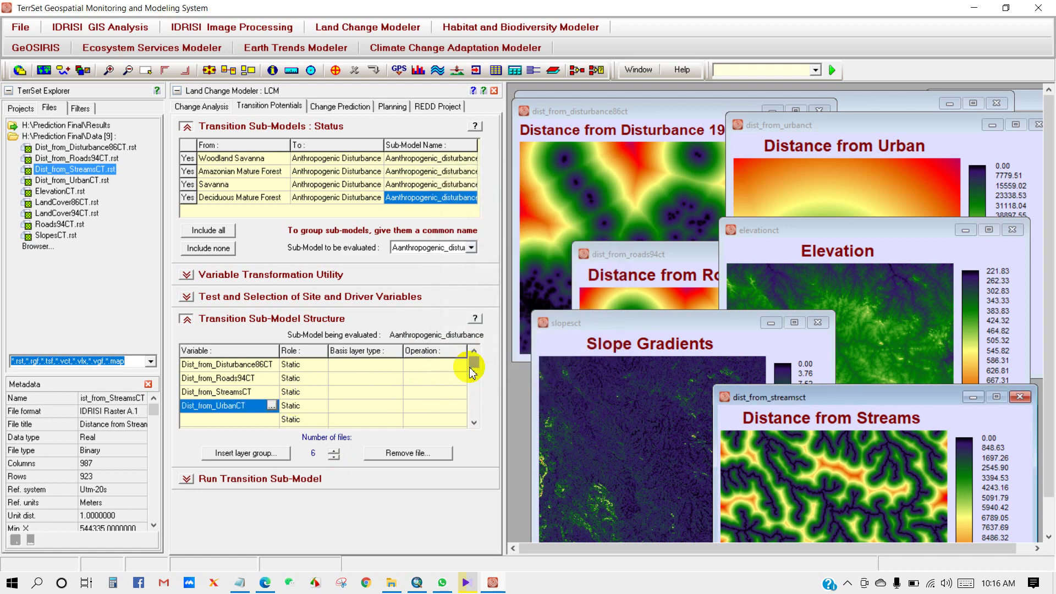
click(247, 420)
click(272, 419)
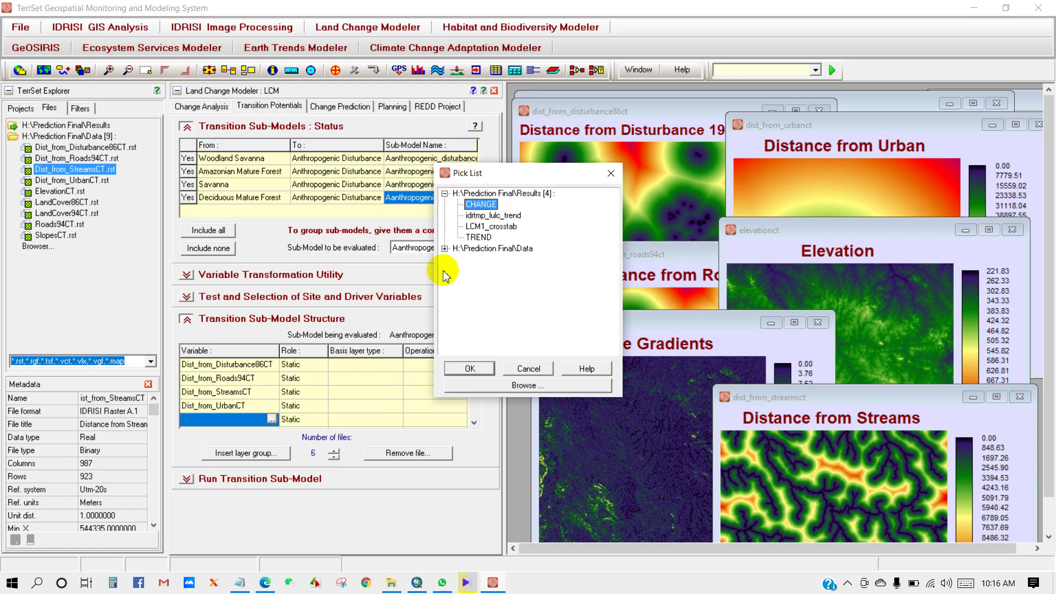
double_click(482, 249)
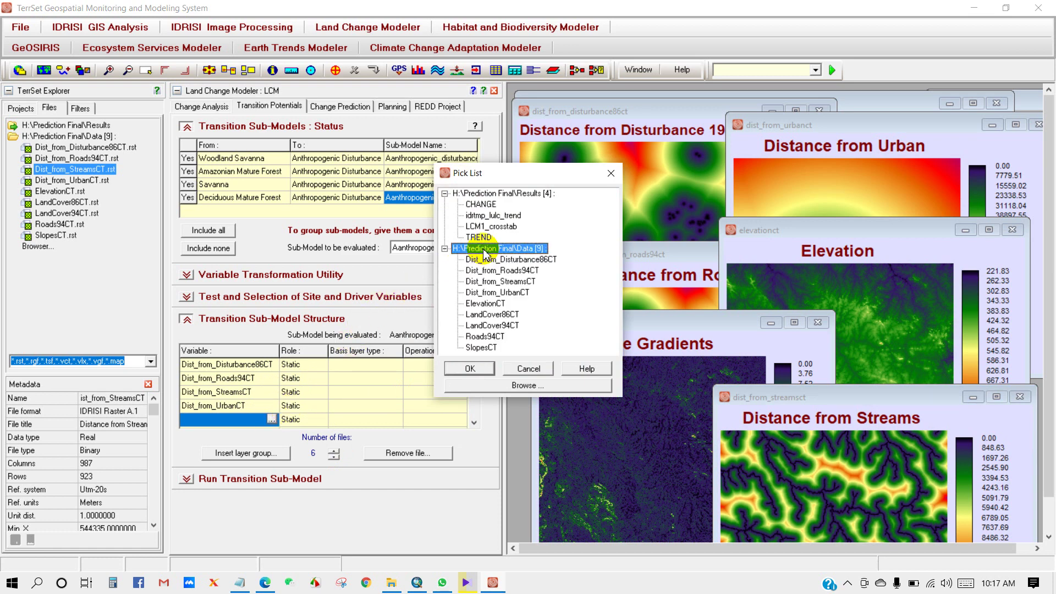
click(487, 304)
click(470, 369)
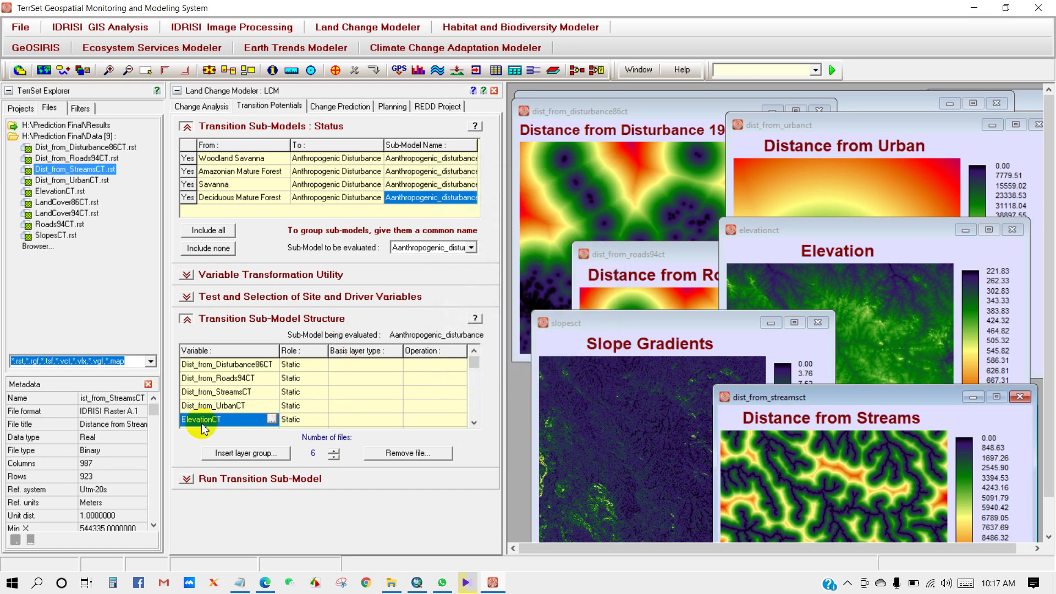
- Assign SlopesCT from the Data folder as the sixth driver variable
click(474, 424)
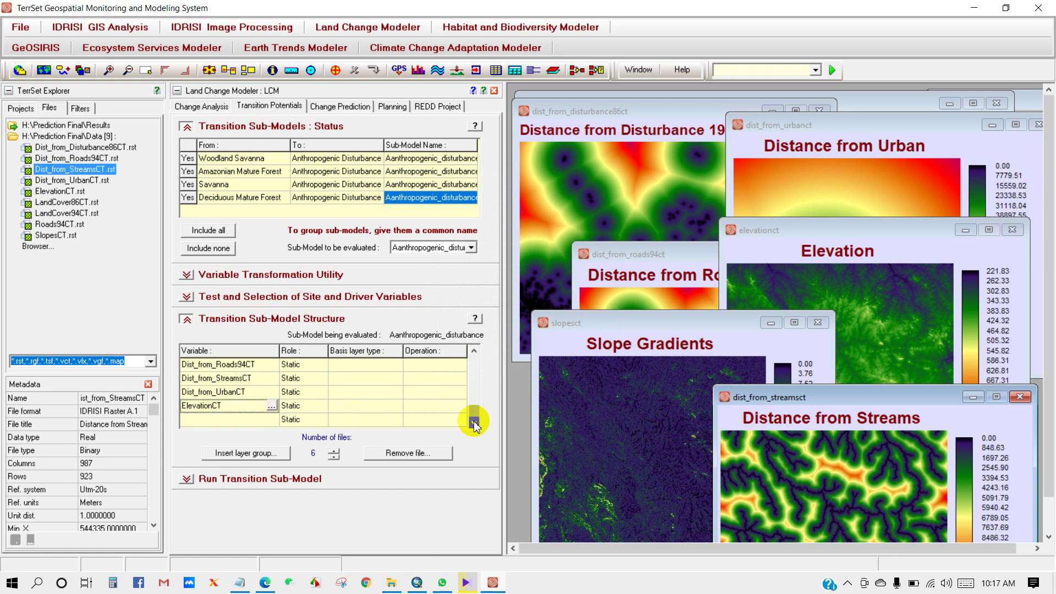
click(263, 420)
click(272, 419)
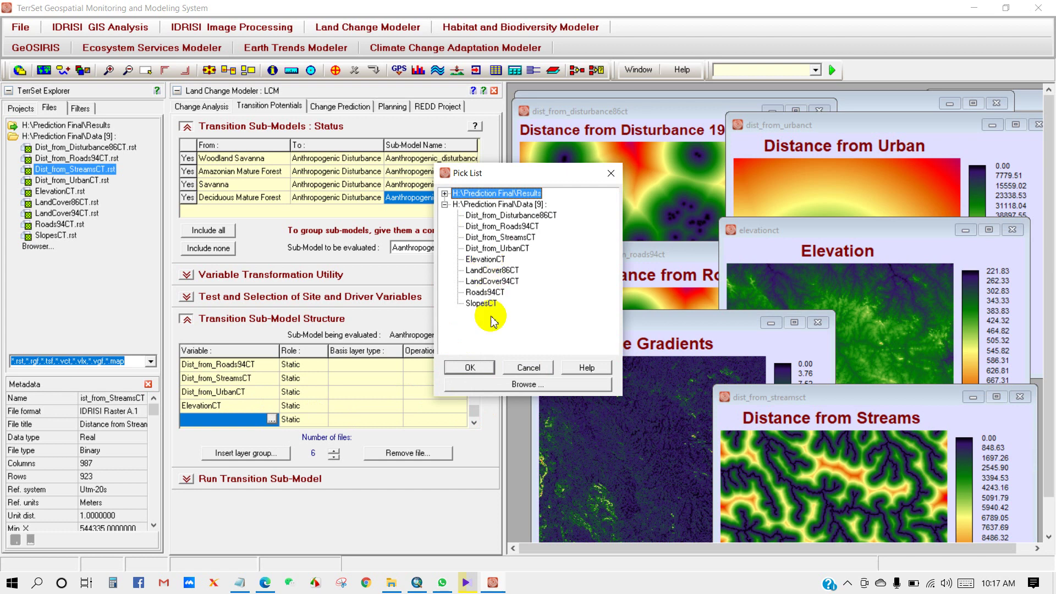
click(481, 303)
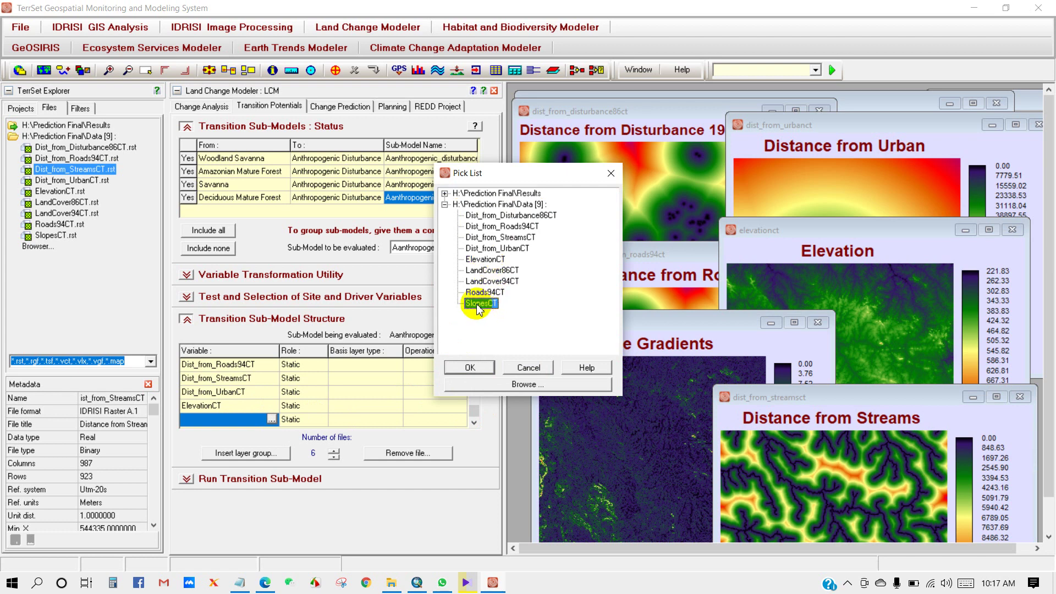
click(470, 367)
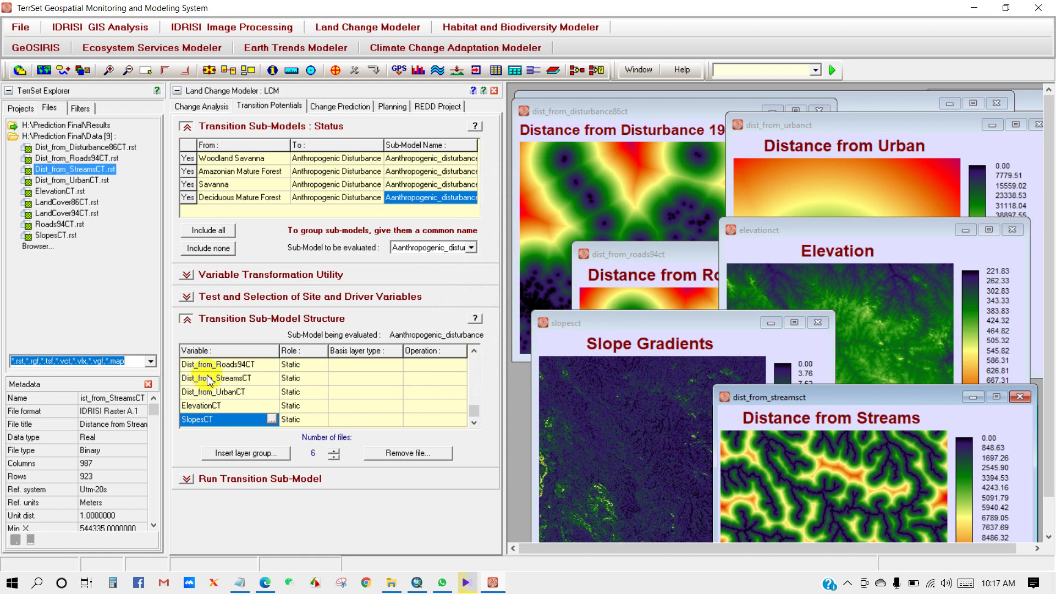
drag(474, 412, 473, 363)
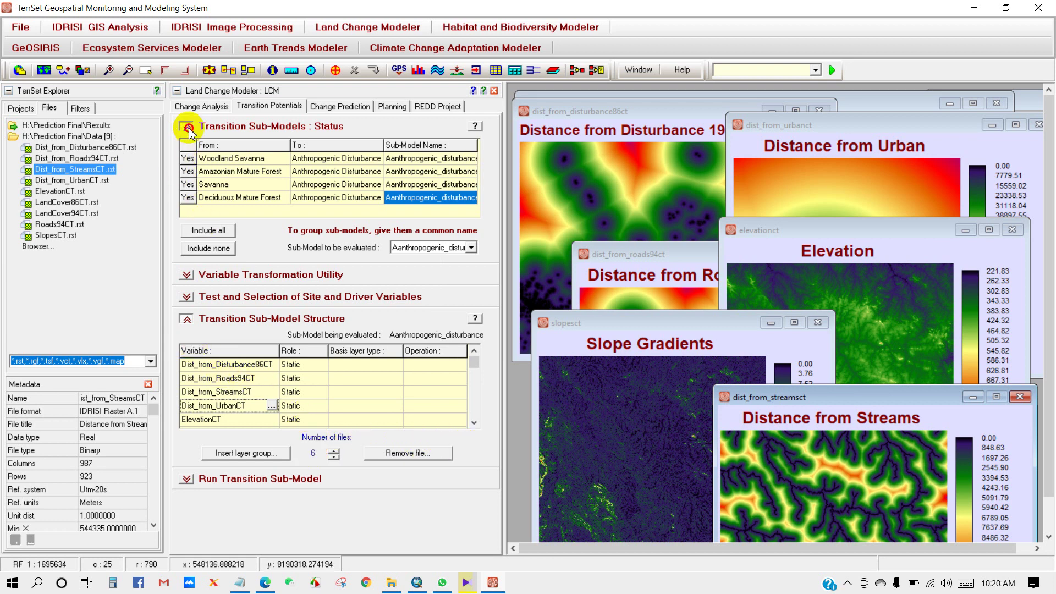
- Collapse the sub-model status and structure sections and expand the Run Transition Sub-Model settings
click(187, 129)
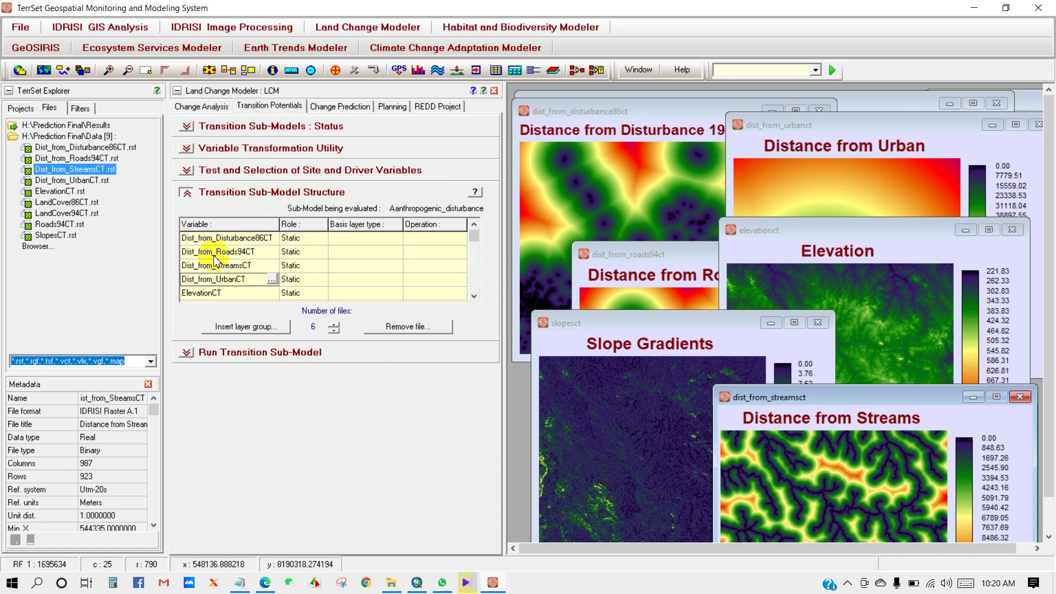
click(186, 353)
click(188, 192)
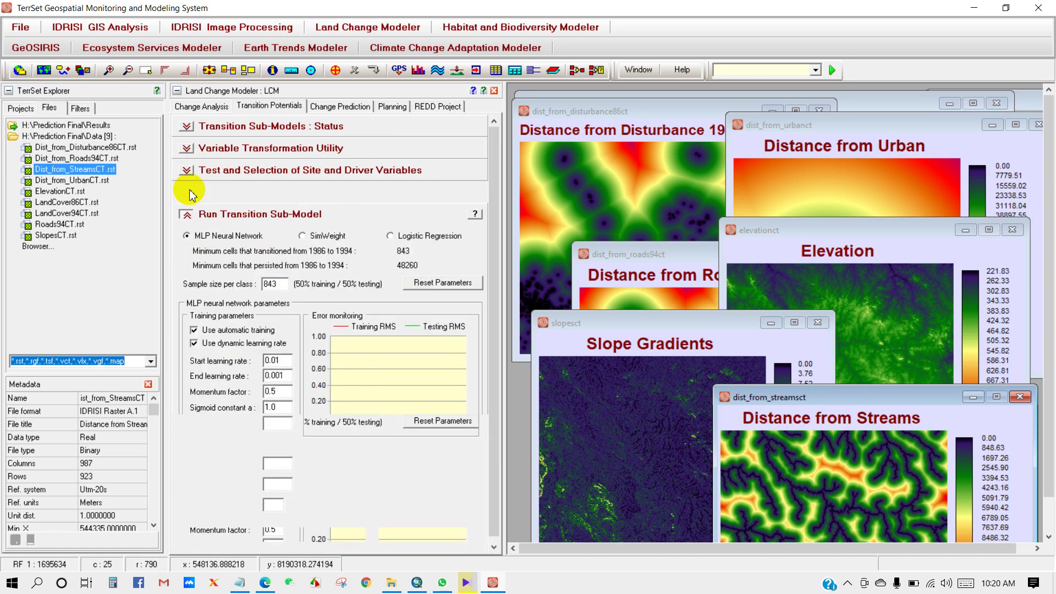
click(492, 255)
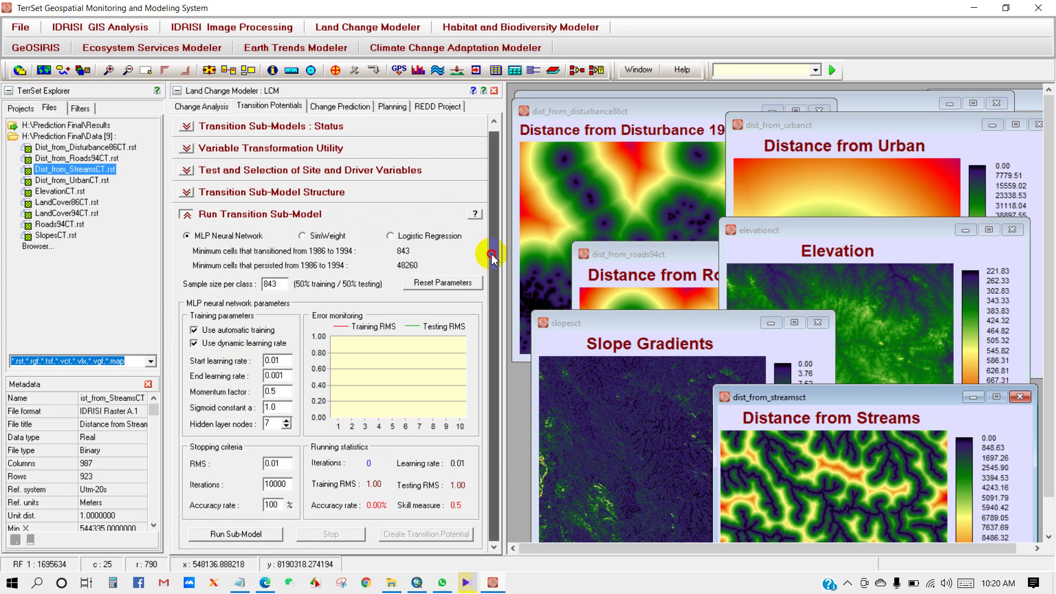
drag(491, 255, 337, 208)
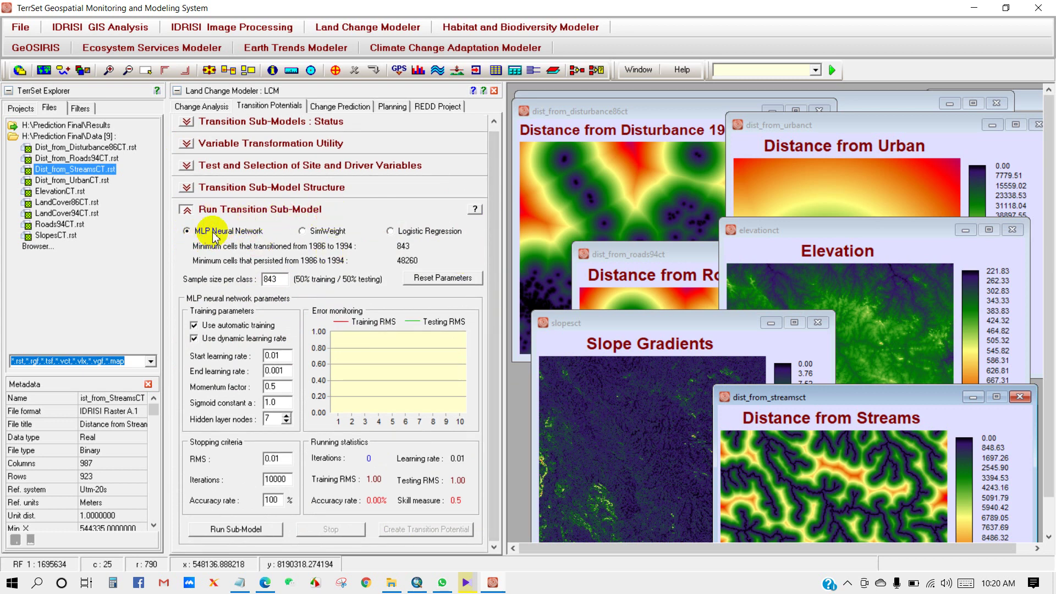
- Review the SimWeight and Logistic Regression settings and return the modelling method to MLP Neural Network
click(329, 232)
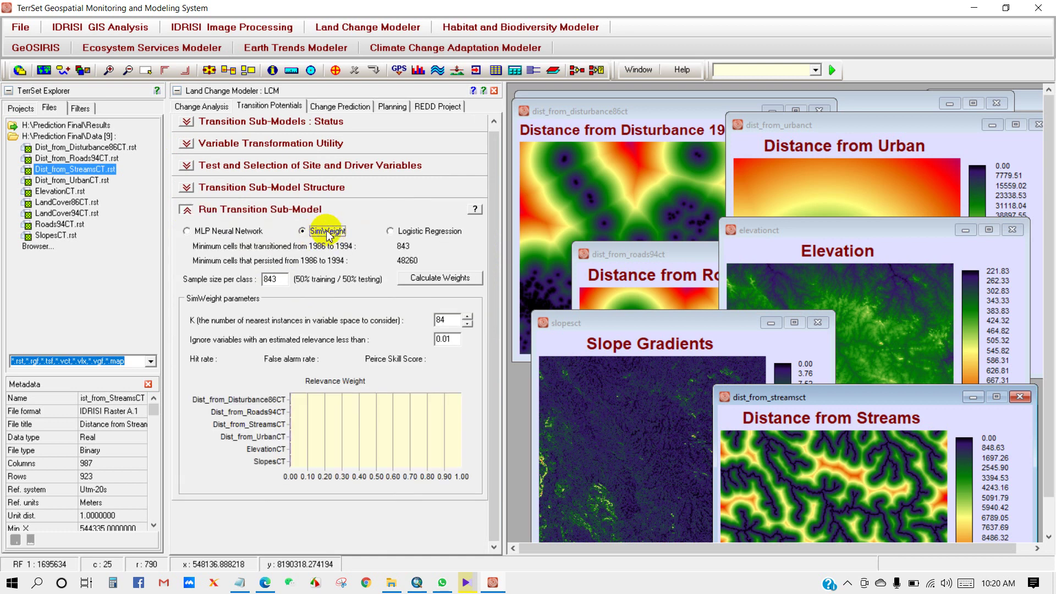
click(391, 232)
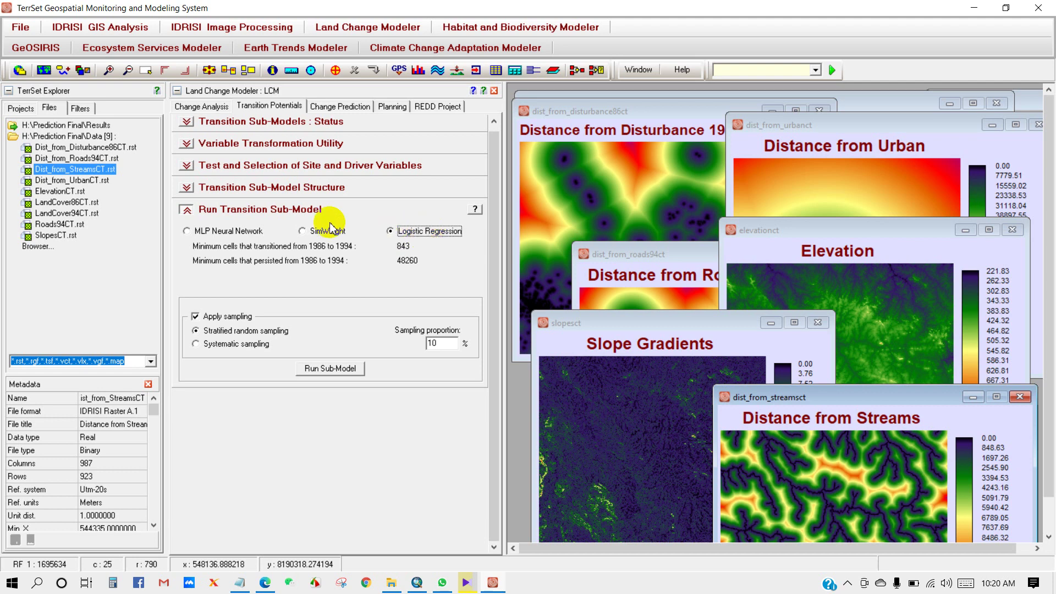
click(187, 232)
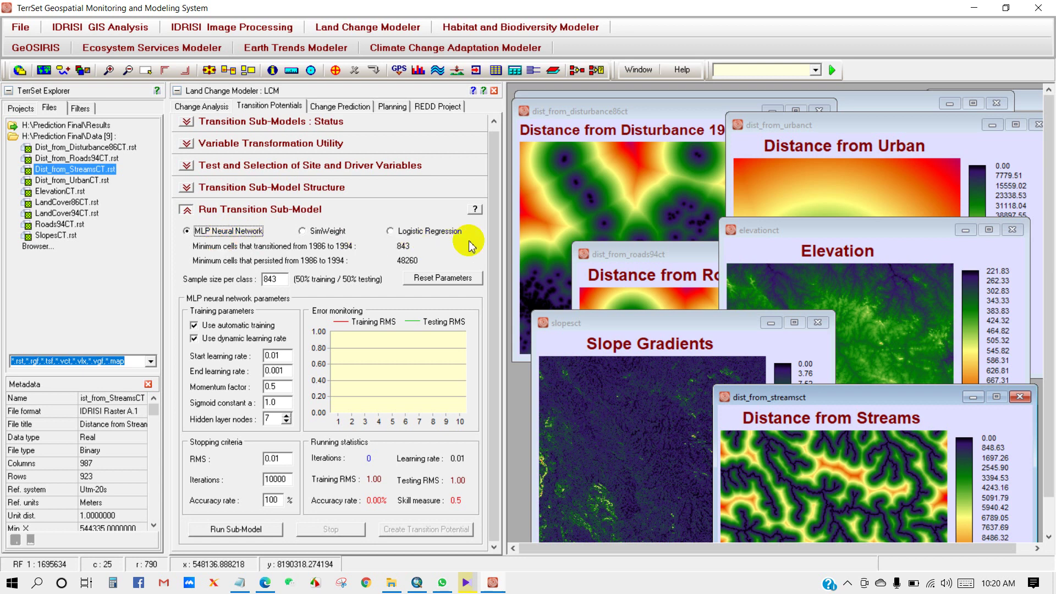
- Run the transition sub-model using the MLP Neural Network with its default training parameters and stopping criteria
click(492, 255)
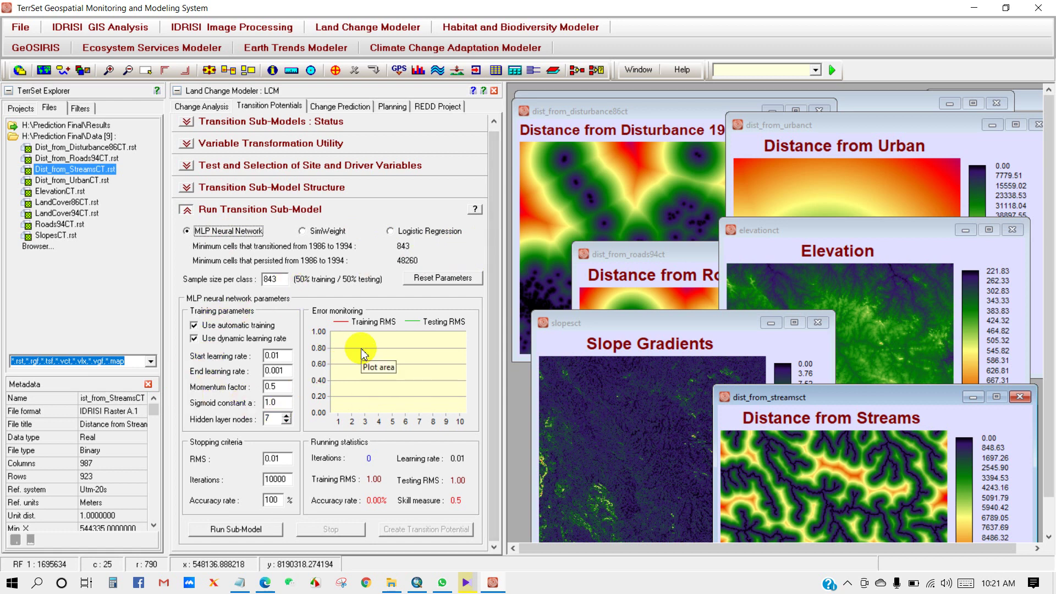
click(492, 287)
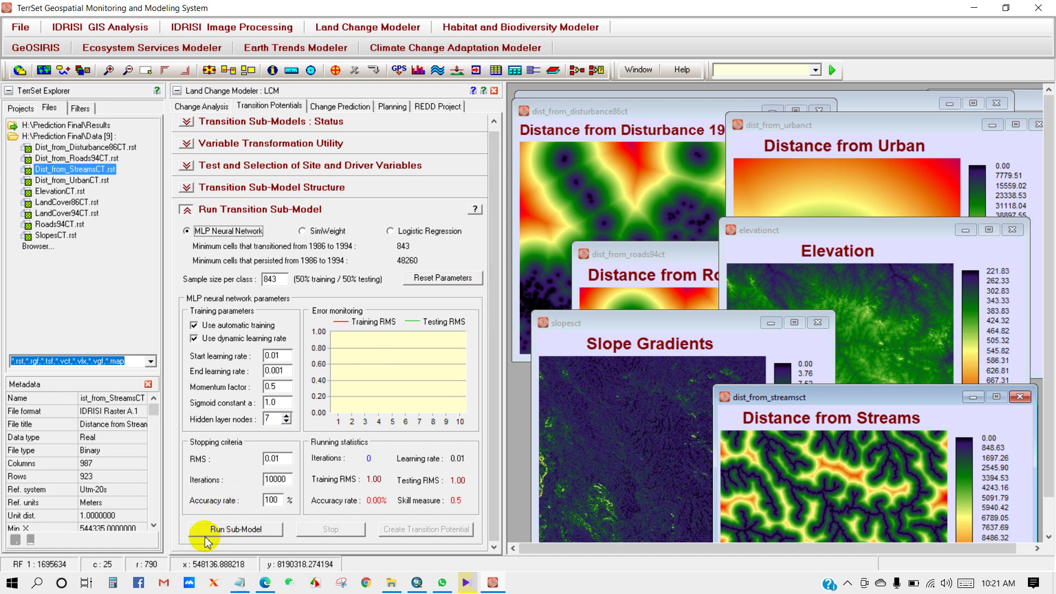
click(232, 527)
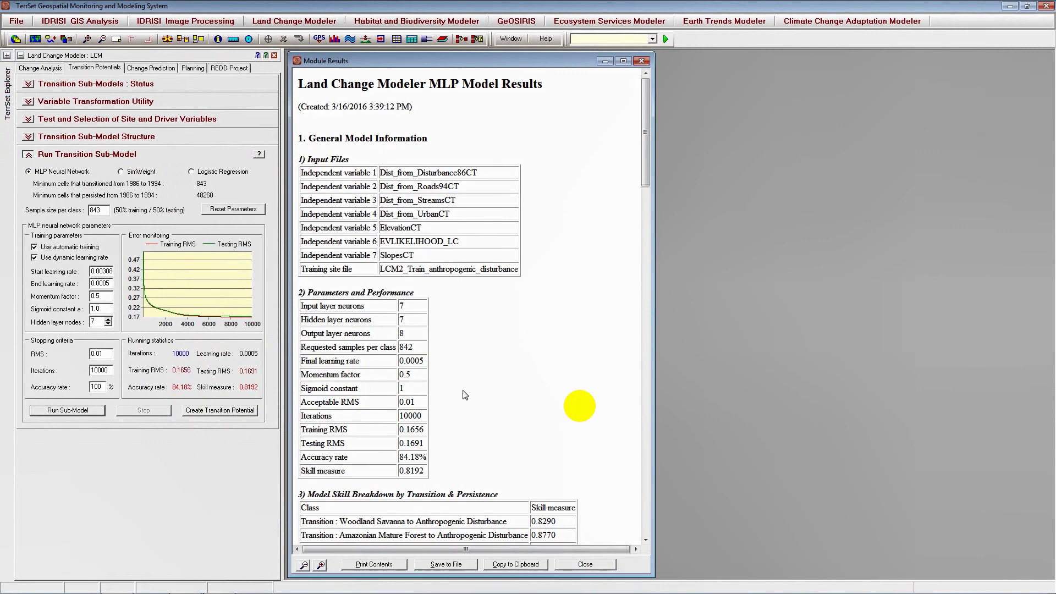
- Examine the MLP model results: skill breakdown by transition, neuron weights, and sensitivity to constant variables through backwards stepwise forcing
scroll(605, 275, down, 5)
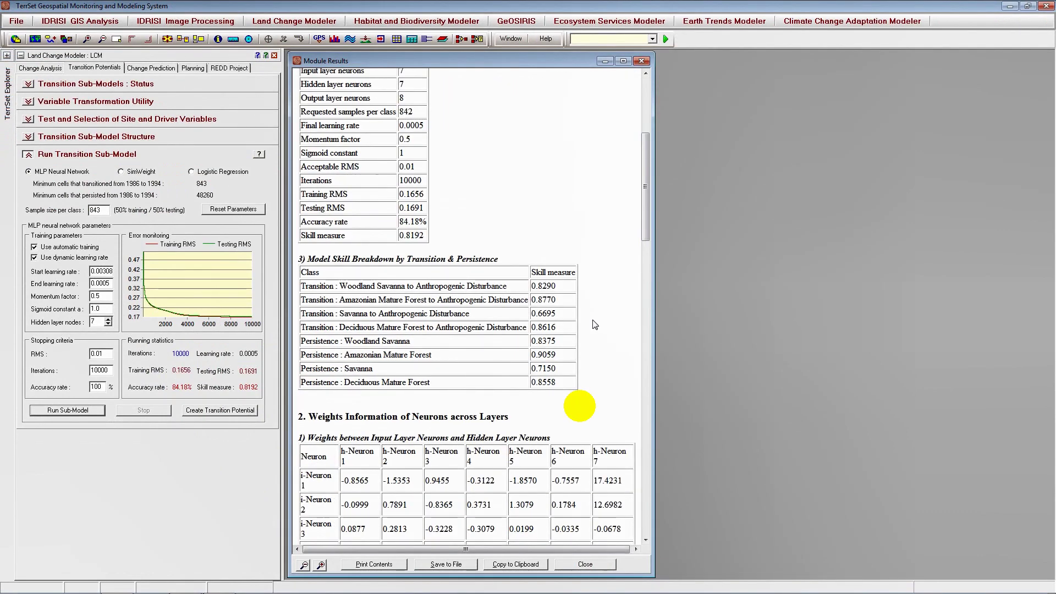
drag(645, 232, 654, 379)
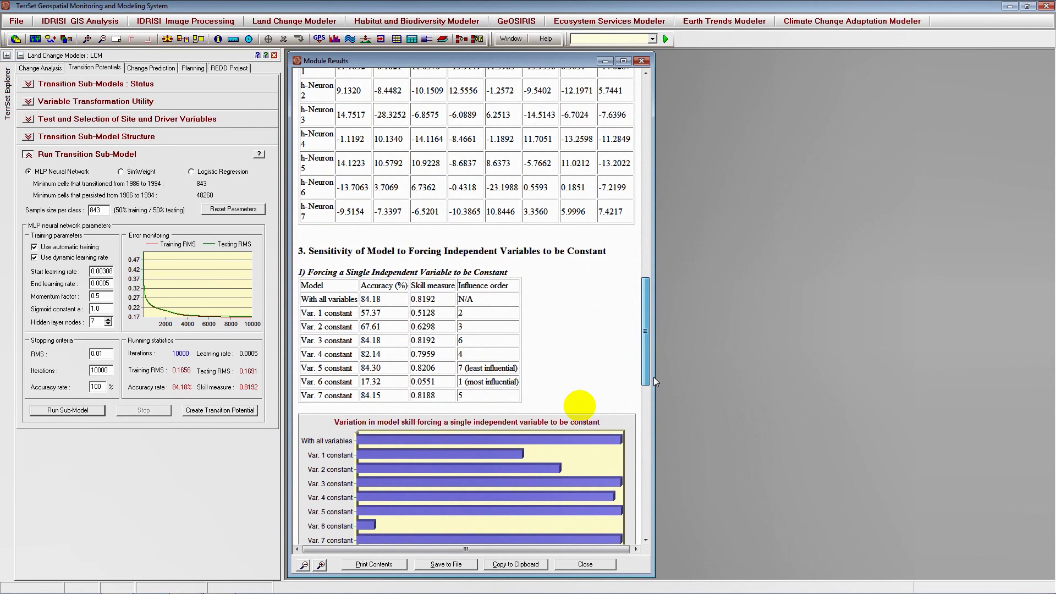
drag(653, 377, 676, 536)
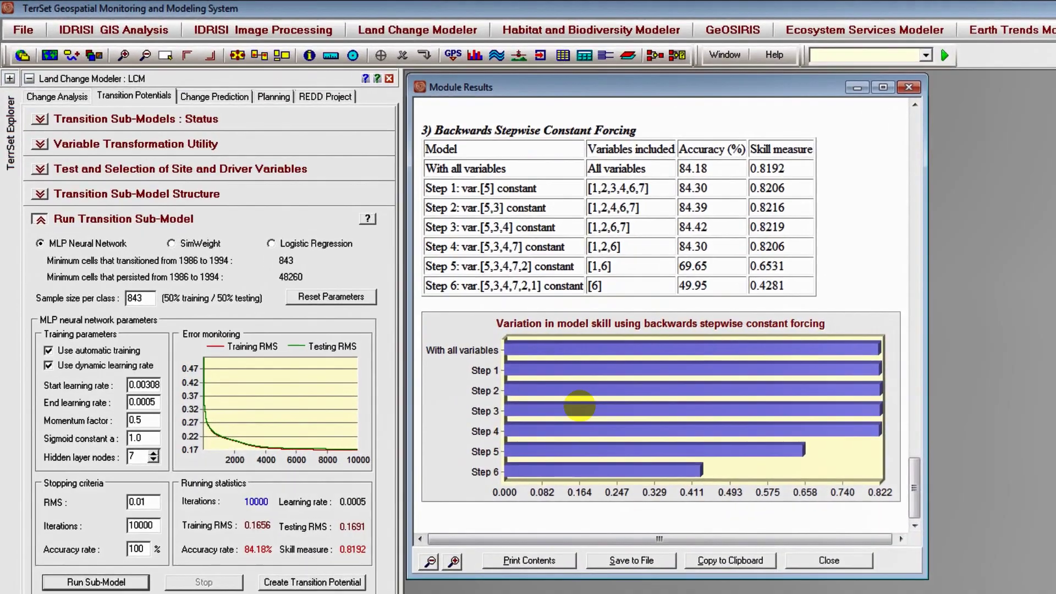
- Close the model results and create the transition potential maps from the trained MLP sub-model
click(829, 560)
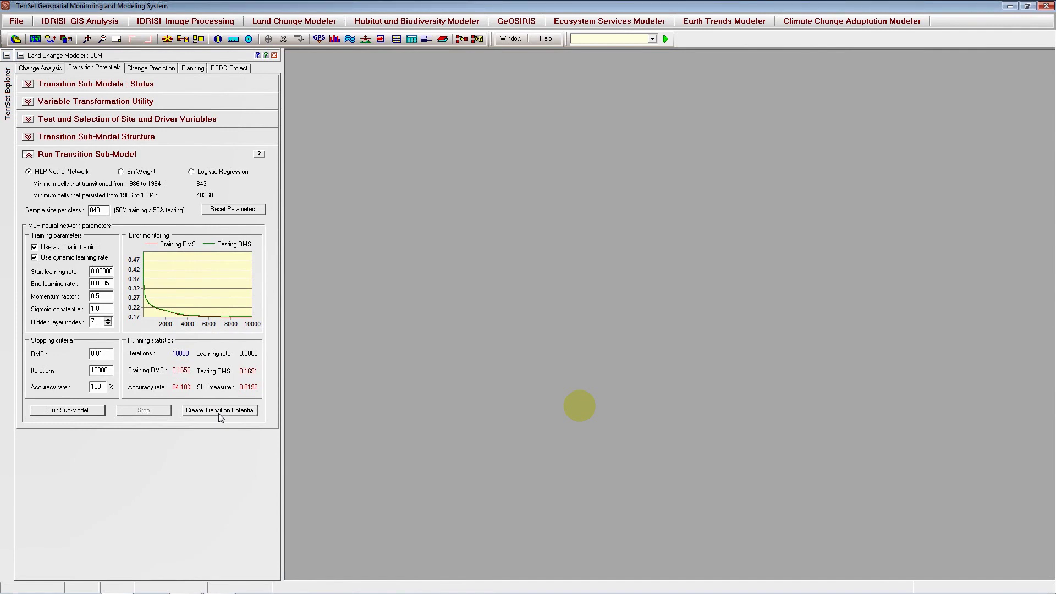
click(220, 413)
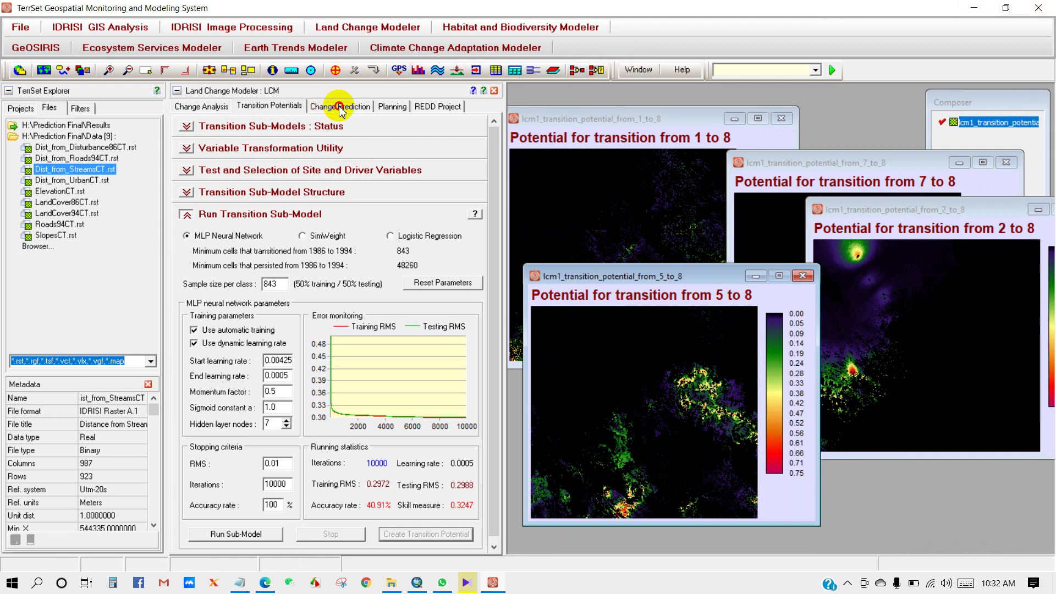
- Set up Markov Chain change demand modelling with a prediction date of 2000
click(341, 106)
click(187, 203)
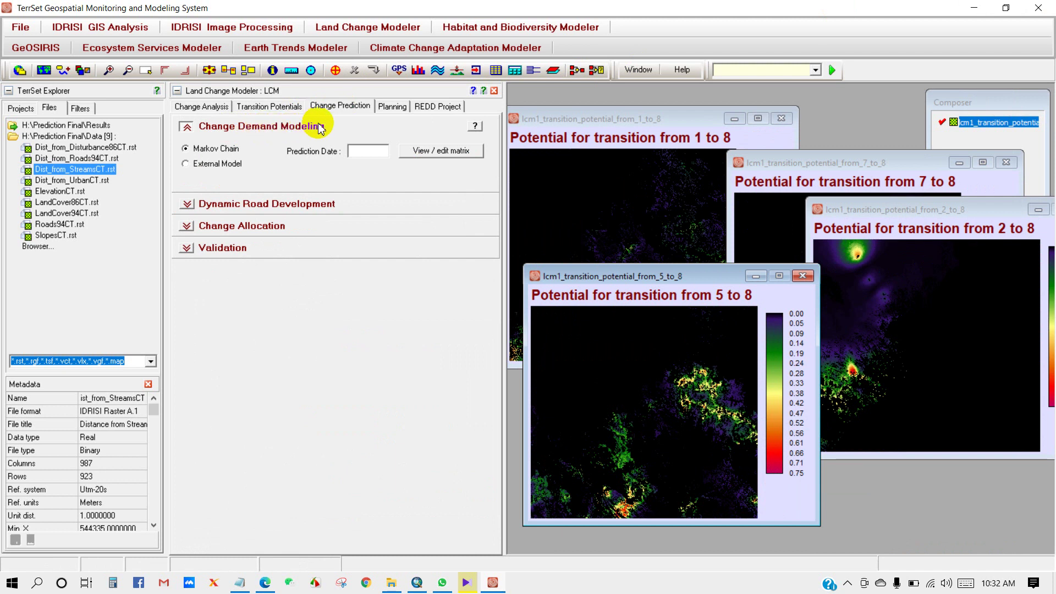
click(362, 155)
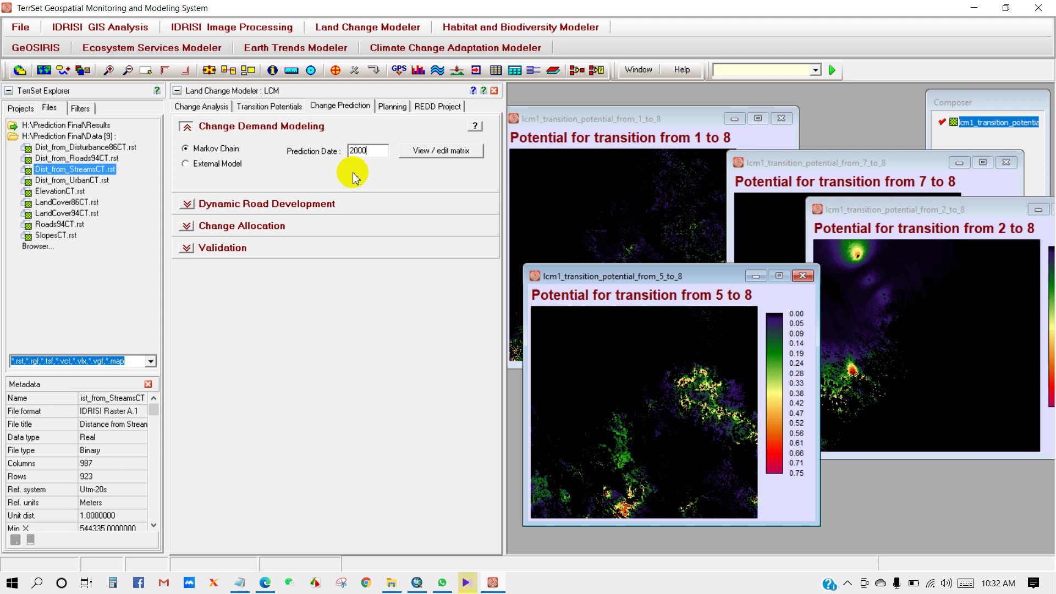
- Run the change allocation model with 1 recalculation stage and a soft prediction, outputting landcov_predict_2000
click(187, 226)
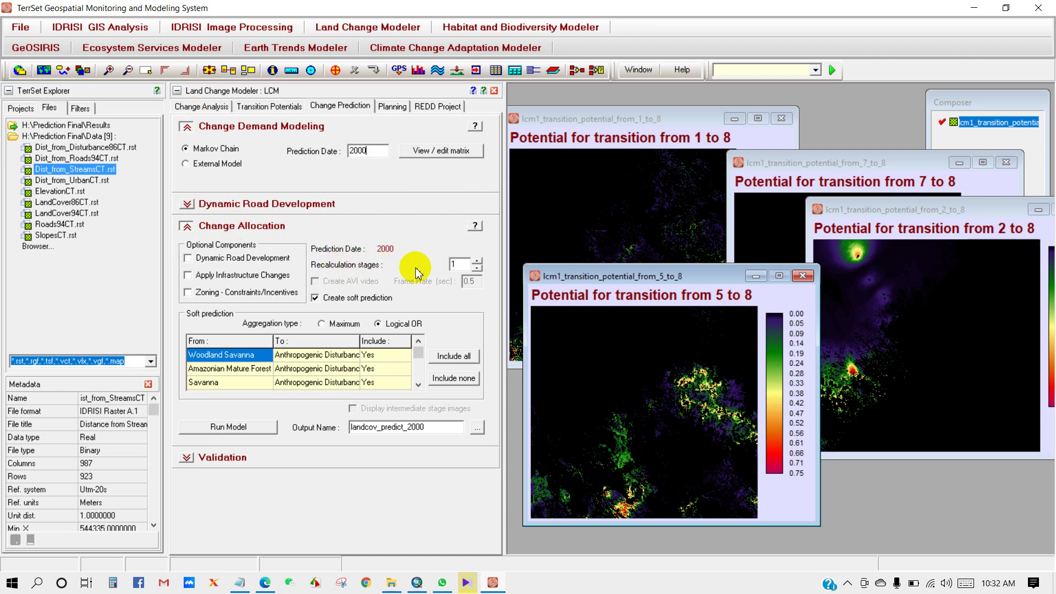
click(451, 265)
double_click(457, 265)
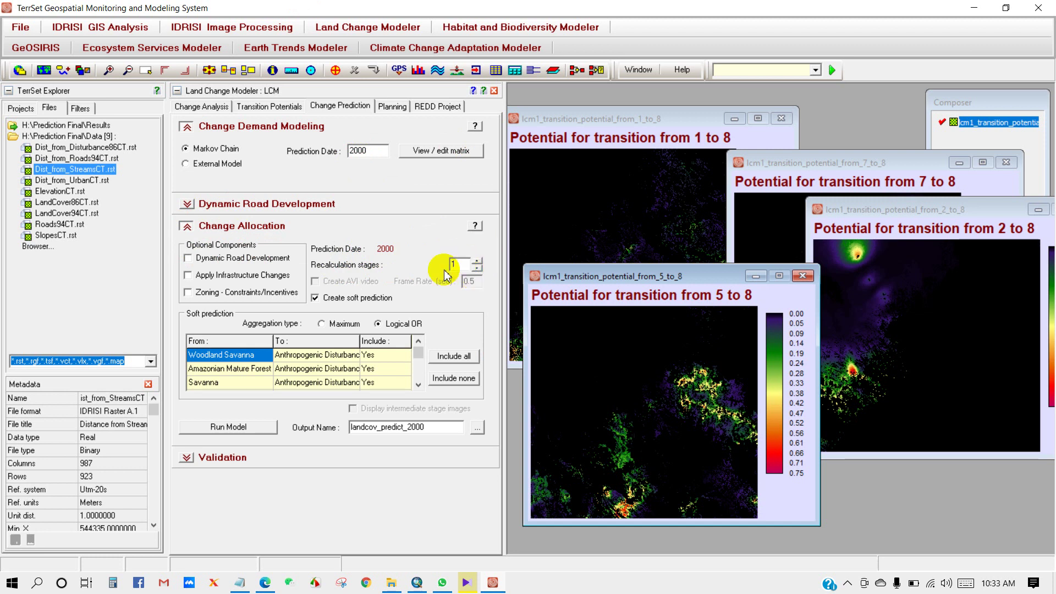
click(476, 261)
click(476, 268)
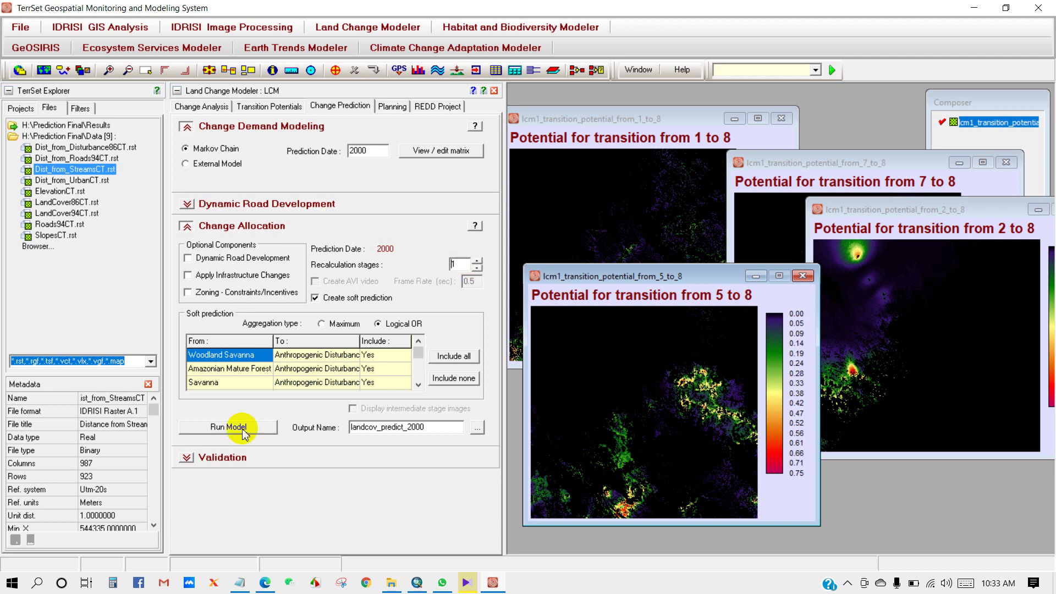
click(238, 430)
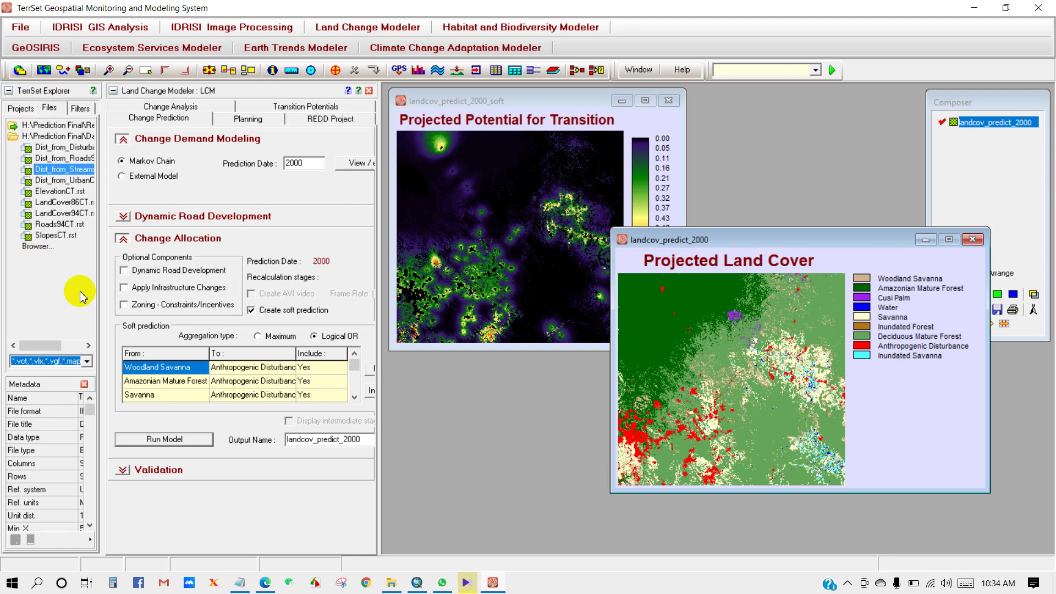
- Collapse Change Allocation and choose LandCover00CT as the validation land cover for evaluating the current prediction
click(121, 473)
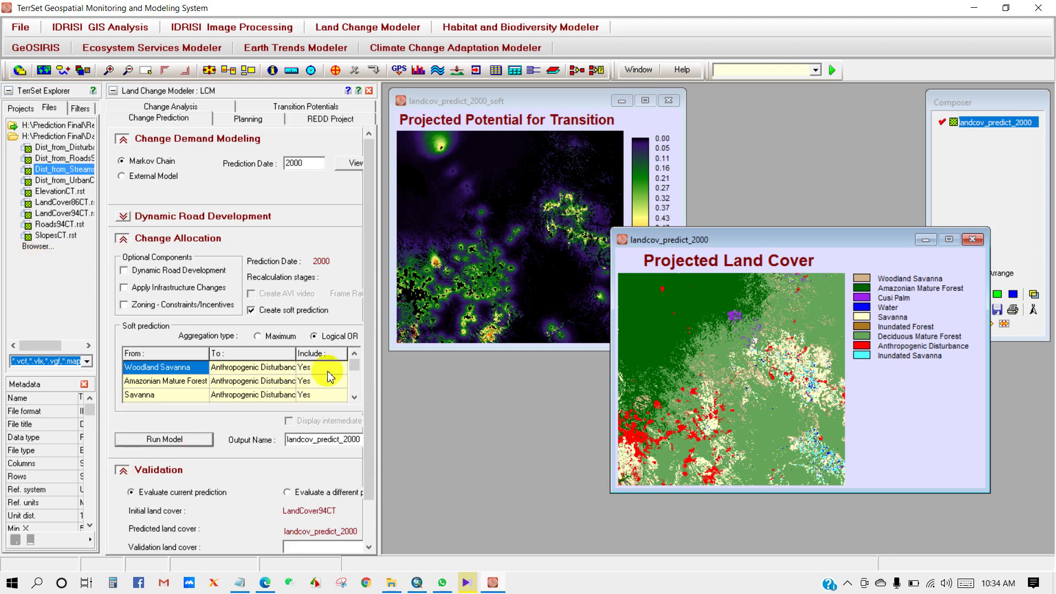
scroll(368, 432, down, 2)
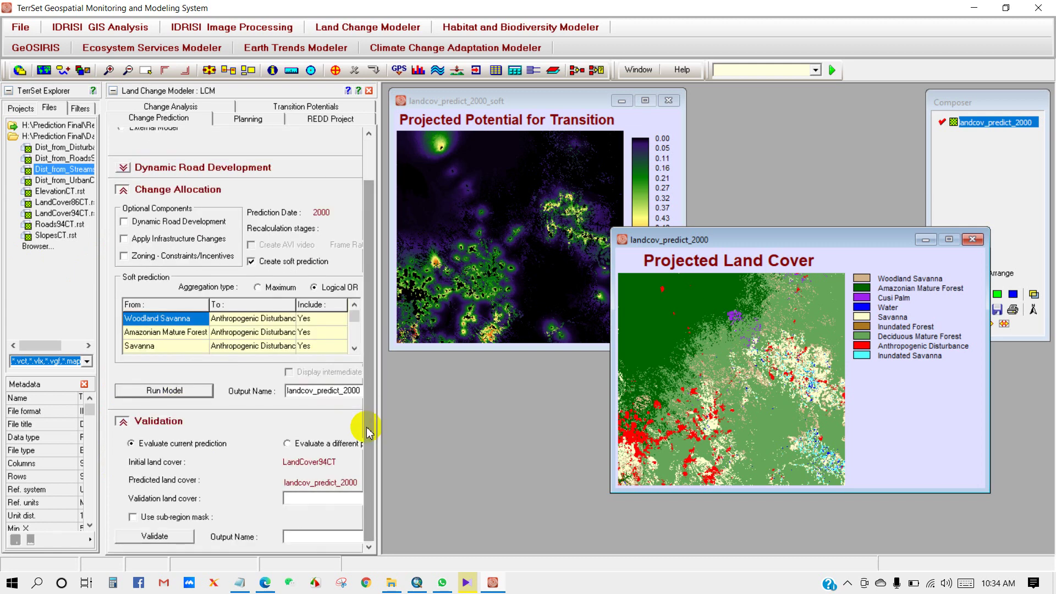
click(122, 190)
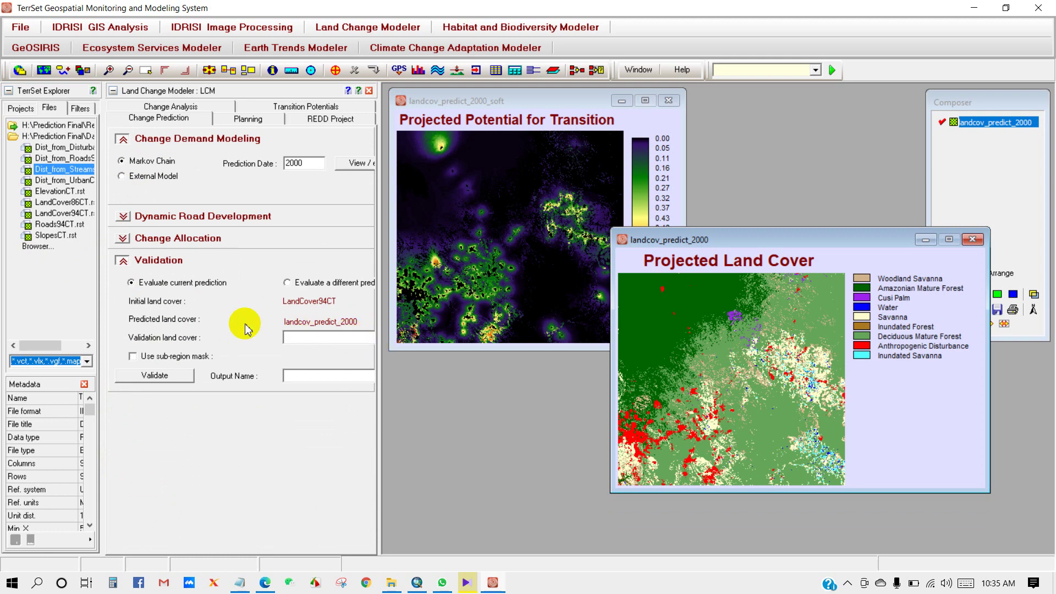
click(409, 325)
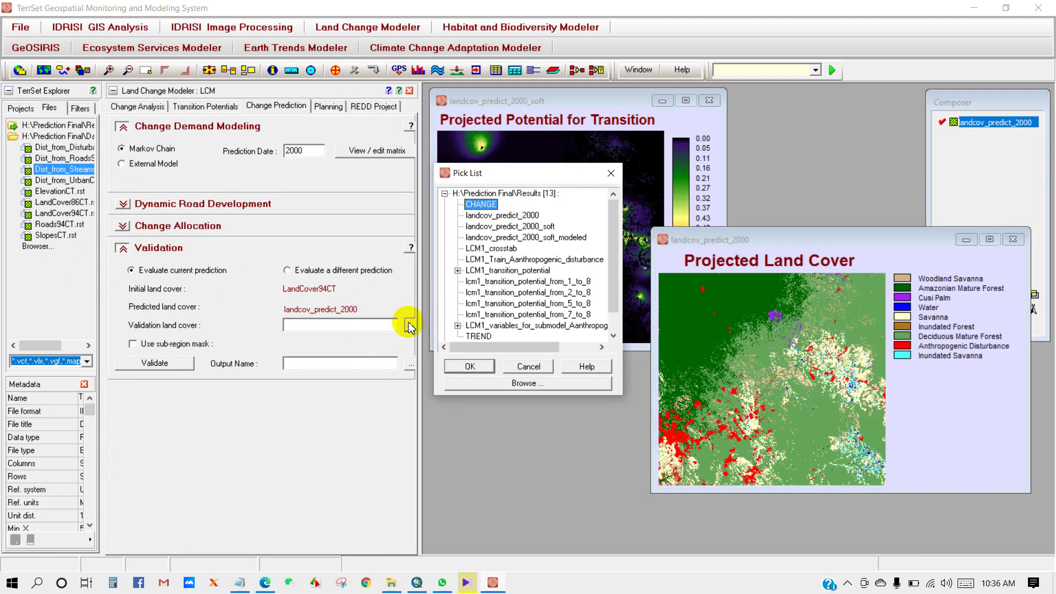
scroll(491, 281, down, 5)
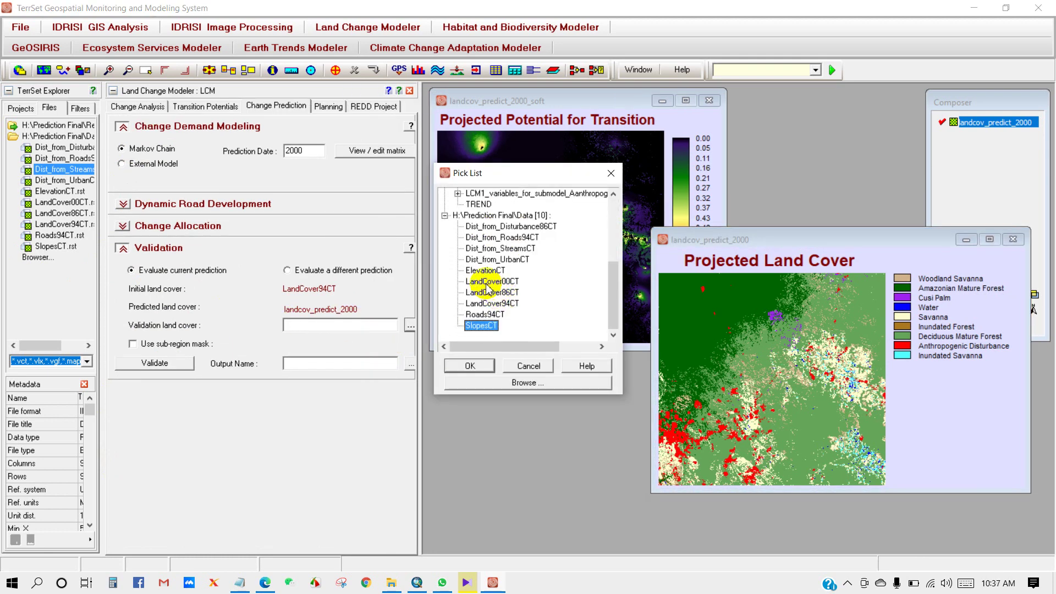
click(487, 282)
click(470, 366)
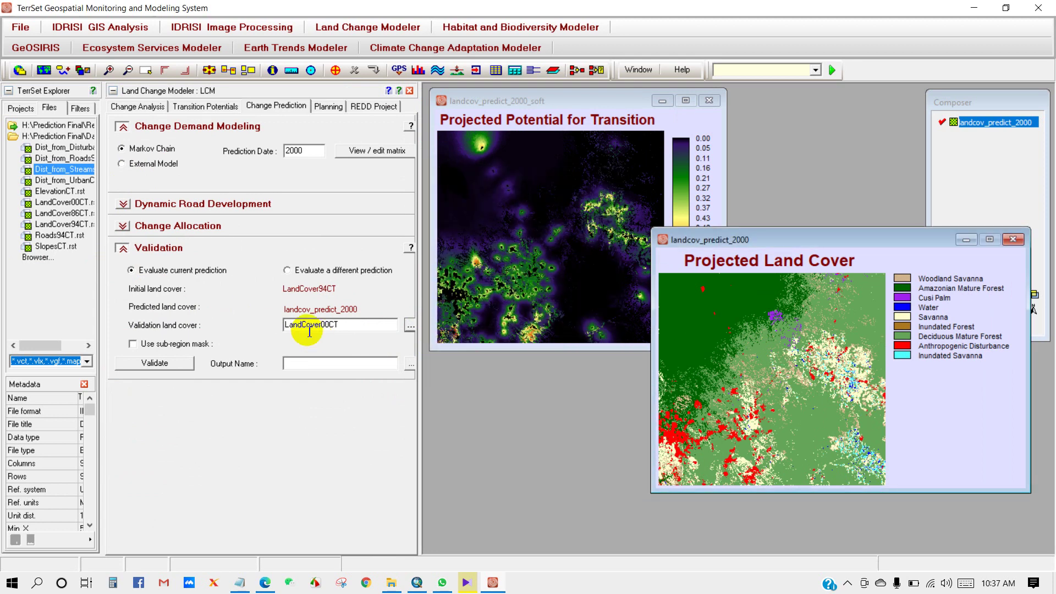
- Name the validation output valida and run the validation
click(298, 364)
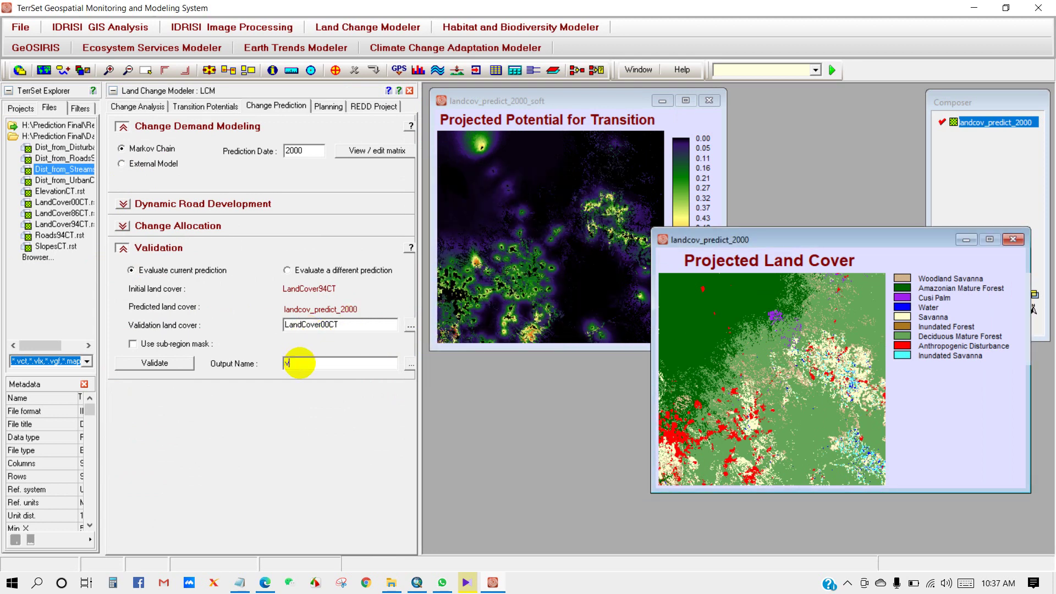
text(valida)
double_click(298, 364)
click(294, 366)
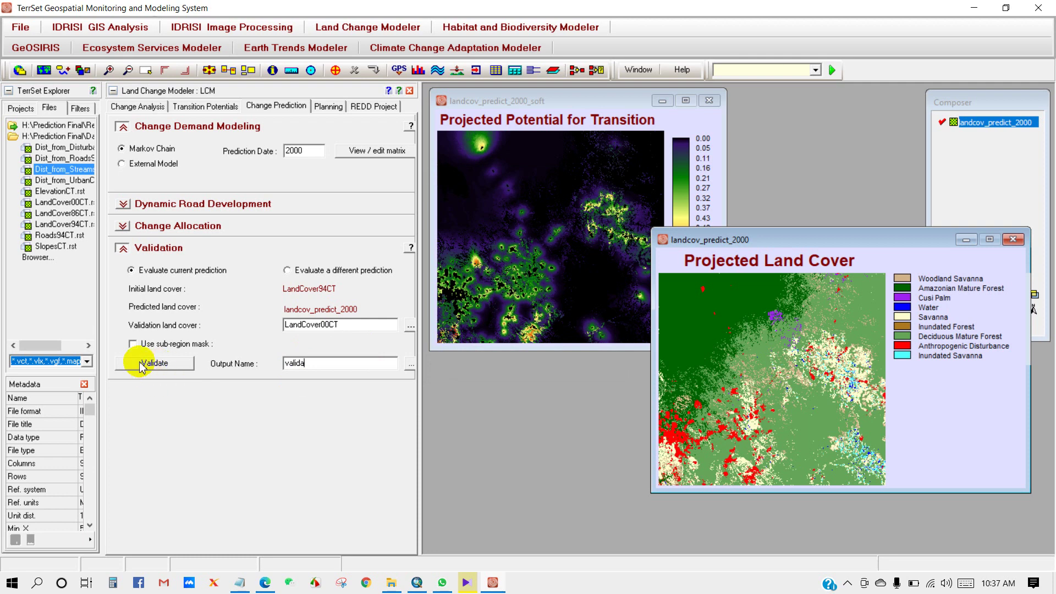
click(146, 365)
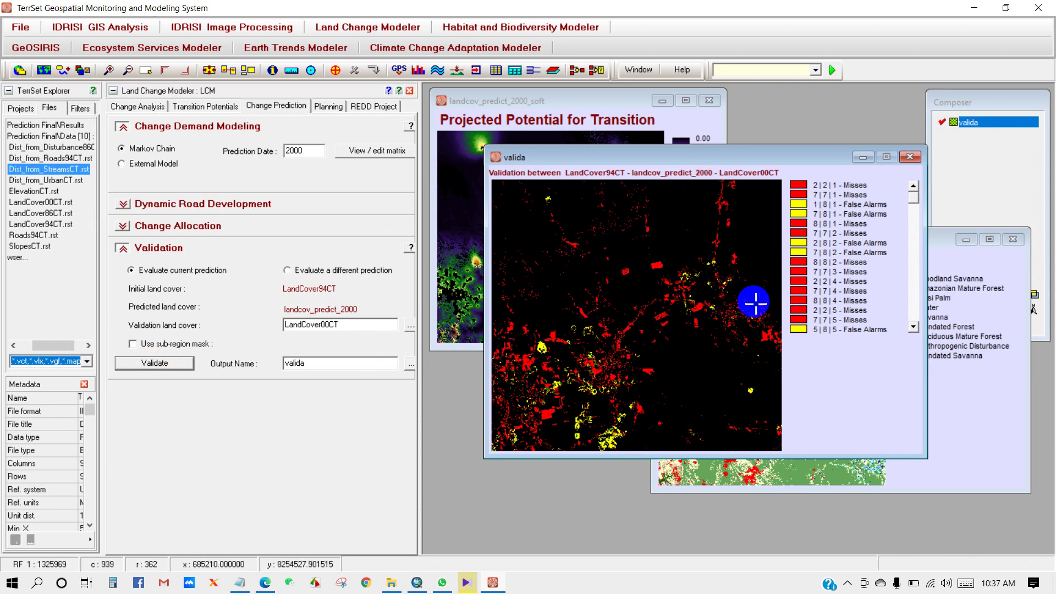
- Examine the validation map's legend of misses, false alarms and hits, and minimize the map
click(914, 268)
mouse_move(913, 268)
mouse_down()
mouse_move(915, 292)
mouse_move(915, 254)
mouse_up()
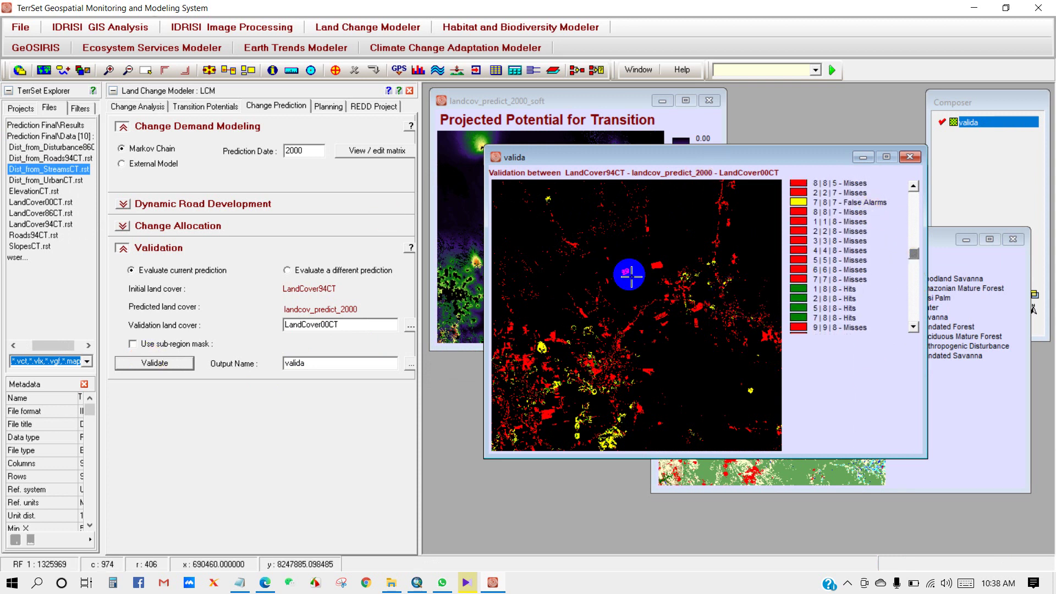
click(862, 158)
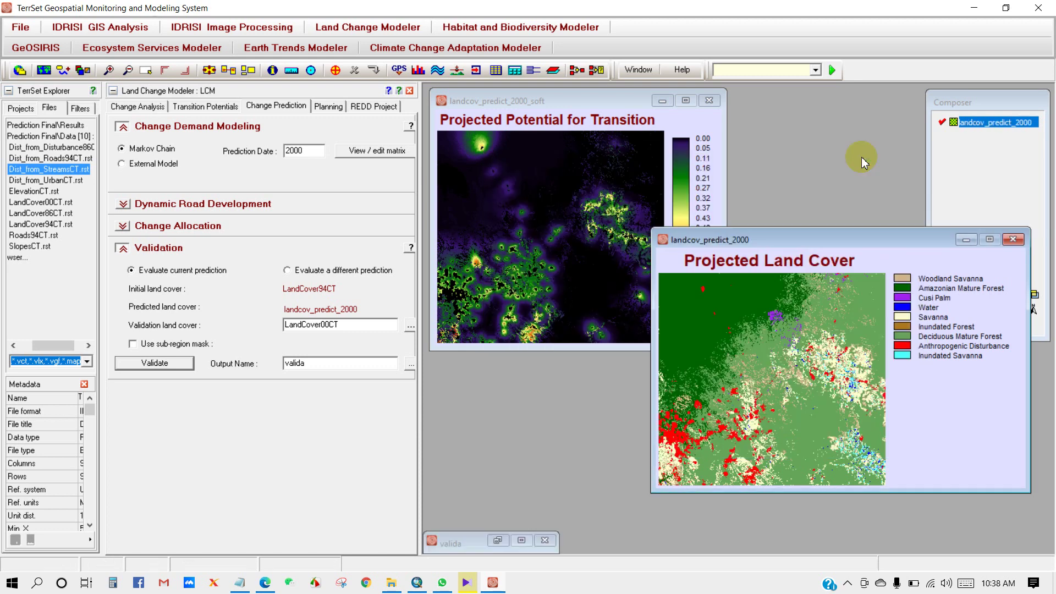
- Move the landcov_predict_2000 map window clear of the edge and enlarge it
drag(826, 238, 659, 152)
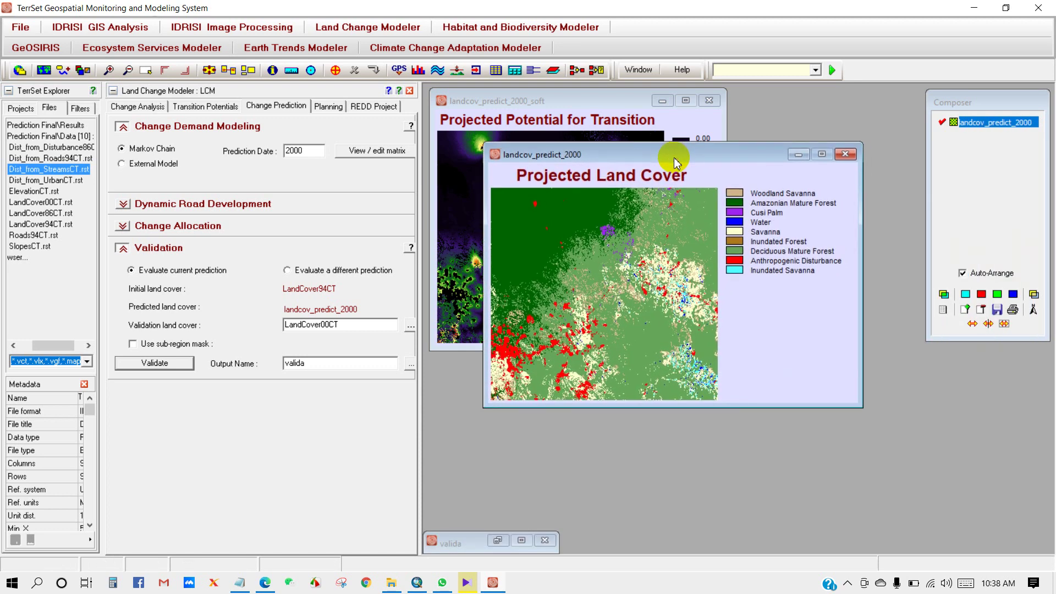
drag(861, 398, 896, 427)
drag(754, 428, 750, 450)
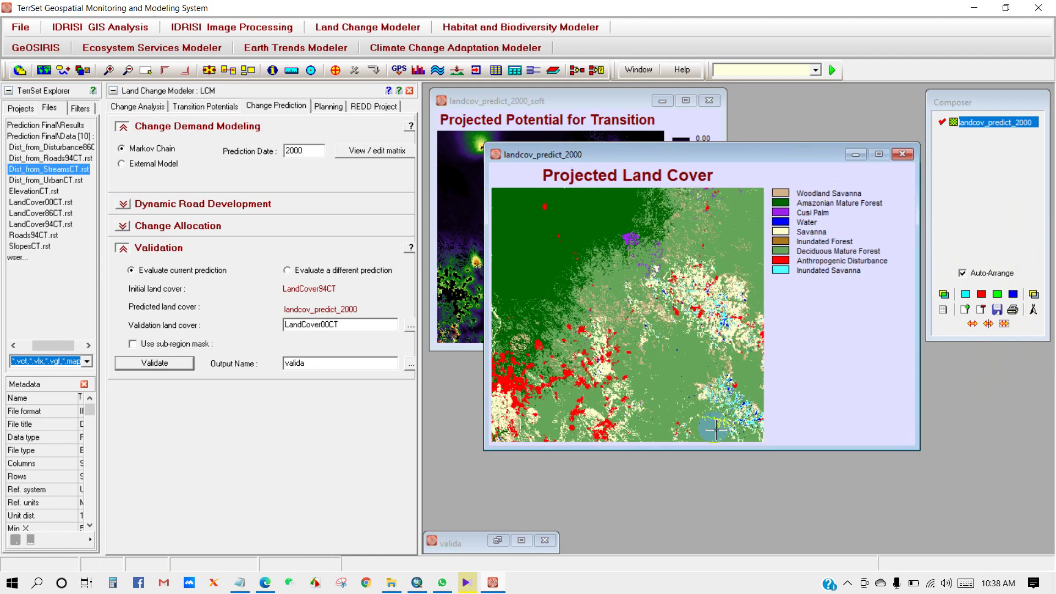
- Calculate the area of each projected land cover class in hectares, review the table and close the results
right_click(802, 271)
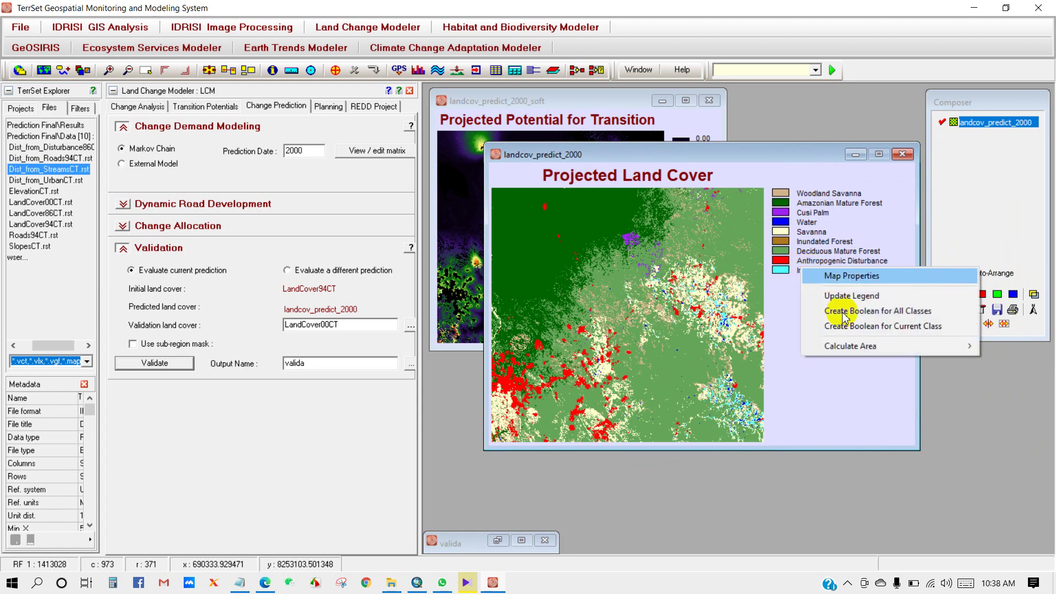
mouse_move(848, 351)
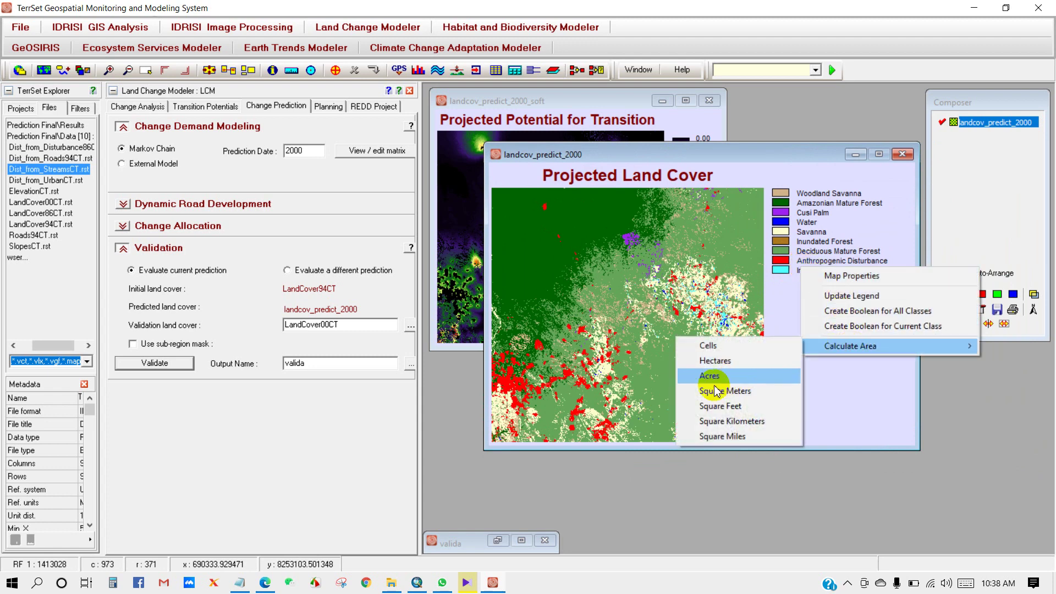
click(714, 362)
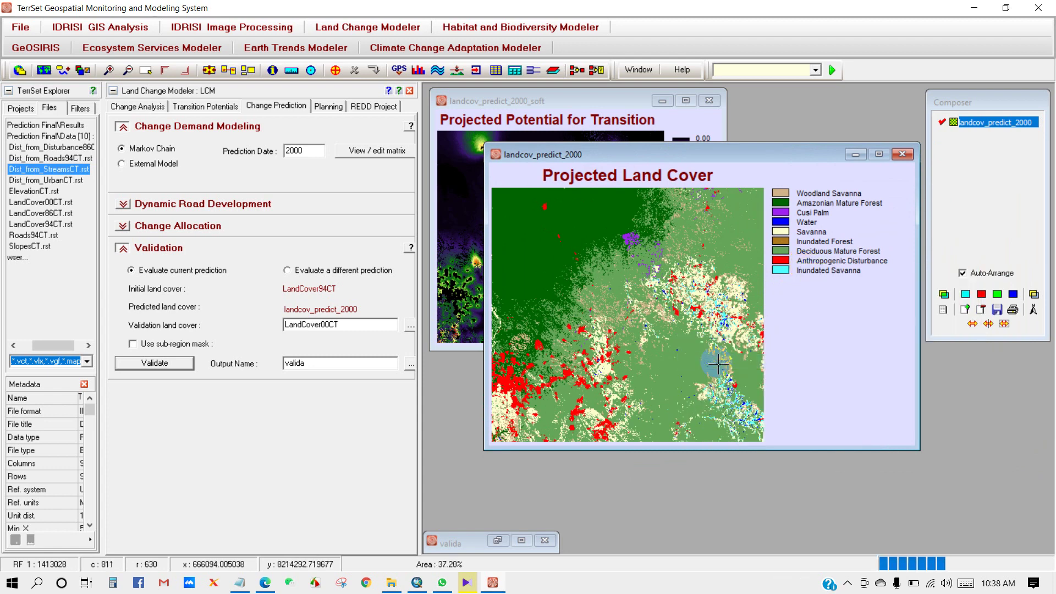
drag(649, 220, 511, 81)
drag(701, 390, 714, 514)
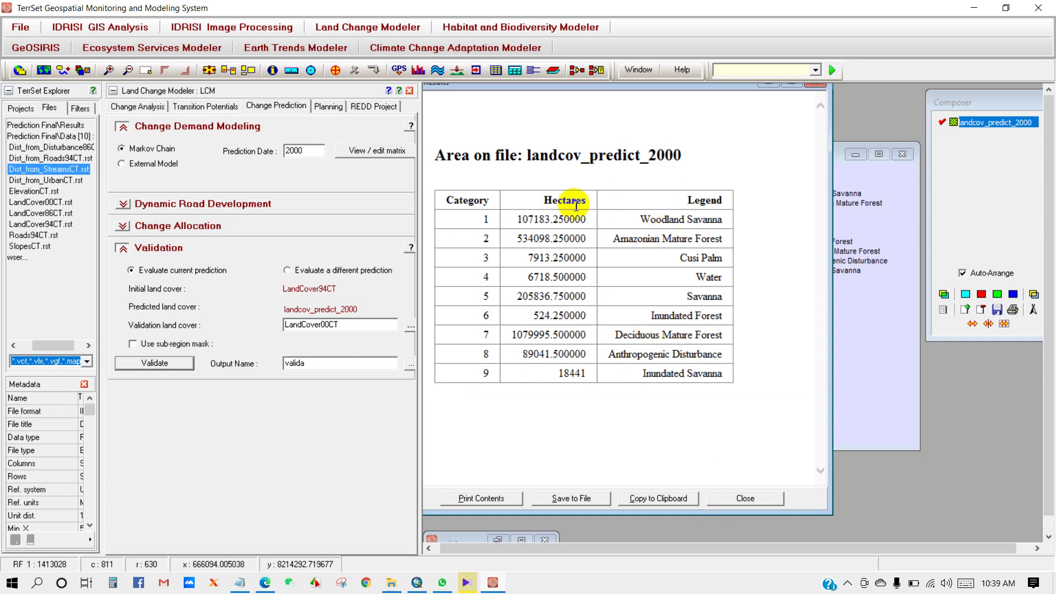
drag(600, 94, 633, 126)
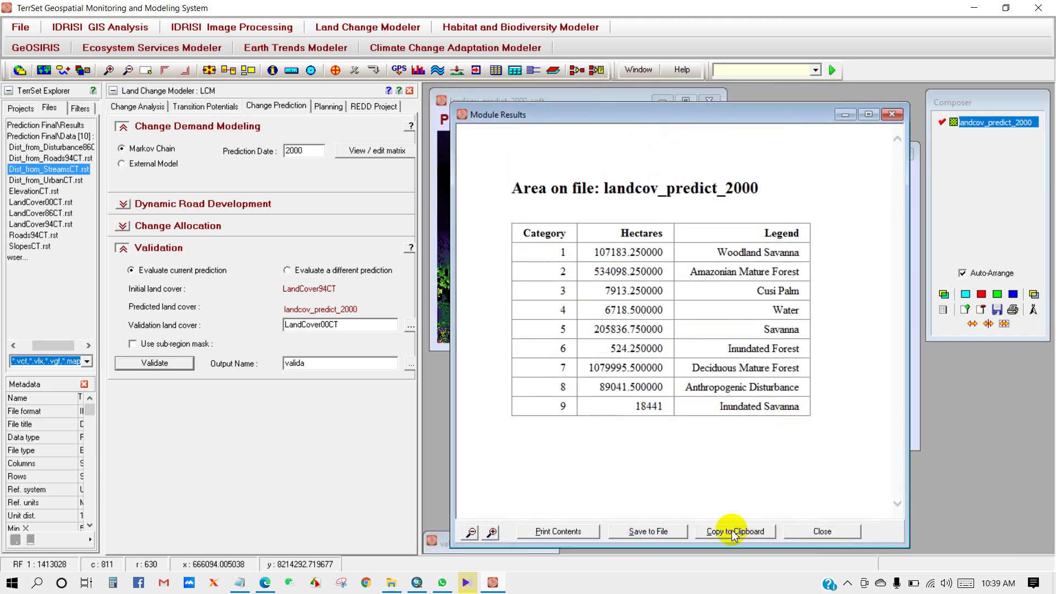
click(892, 115)
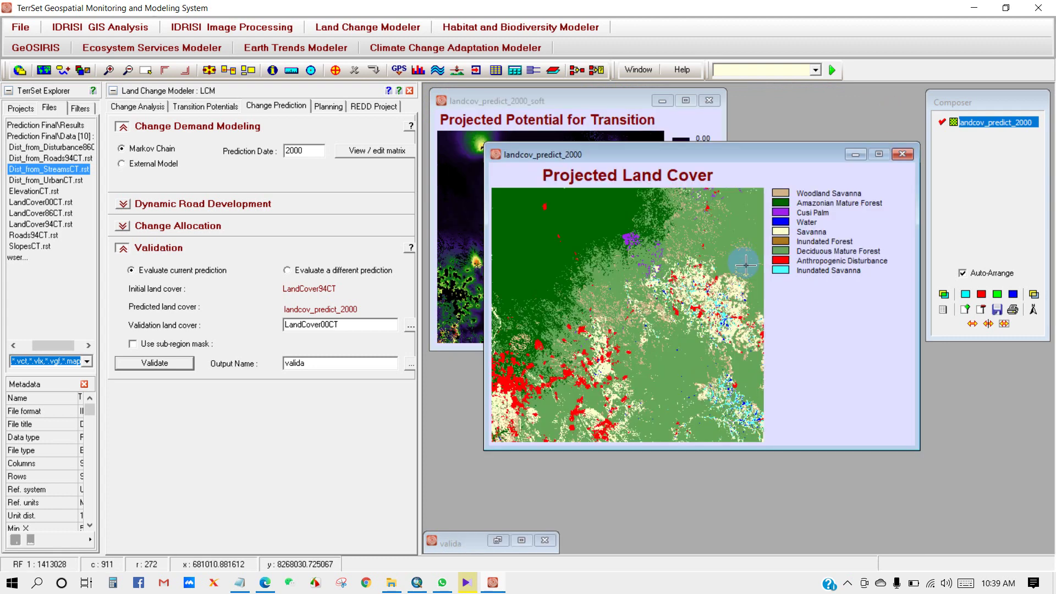